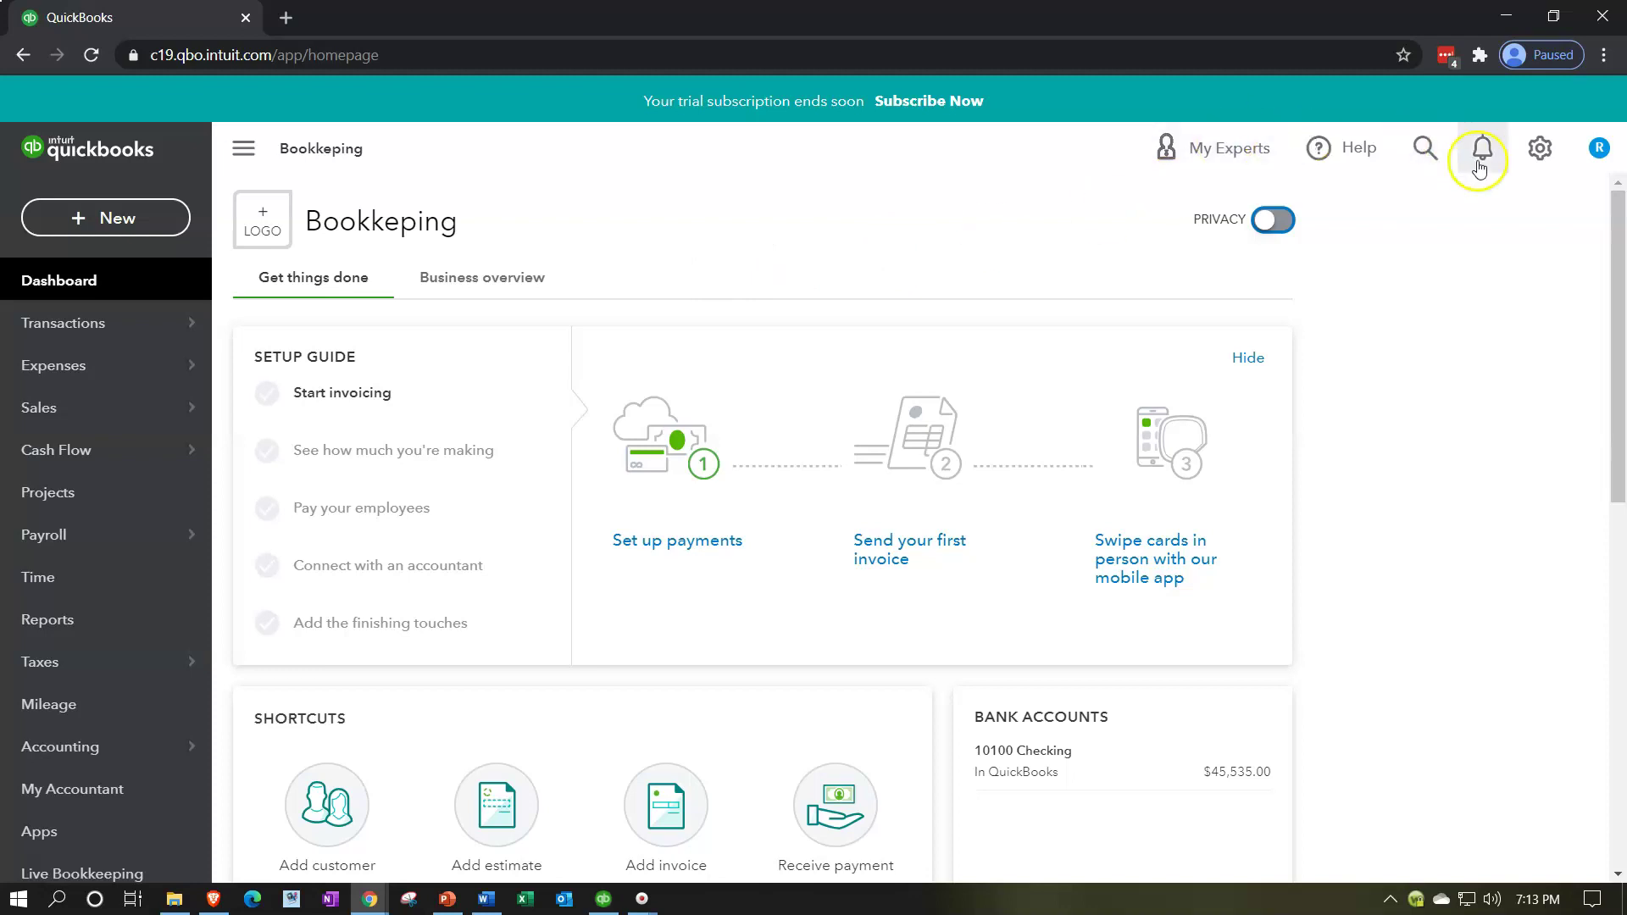
- Open Custom form styles from the gear menu and open Template - 1 for editing
click(1541, 151)
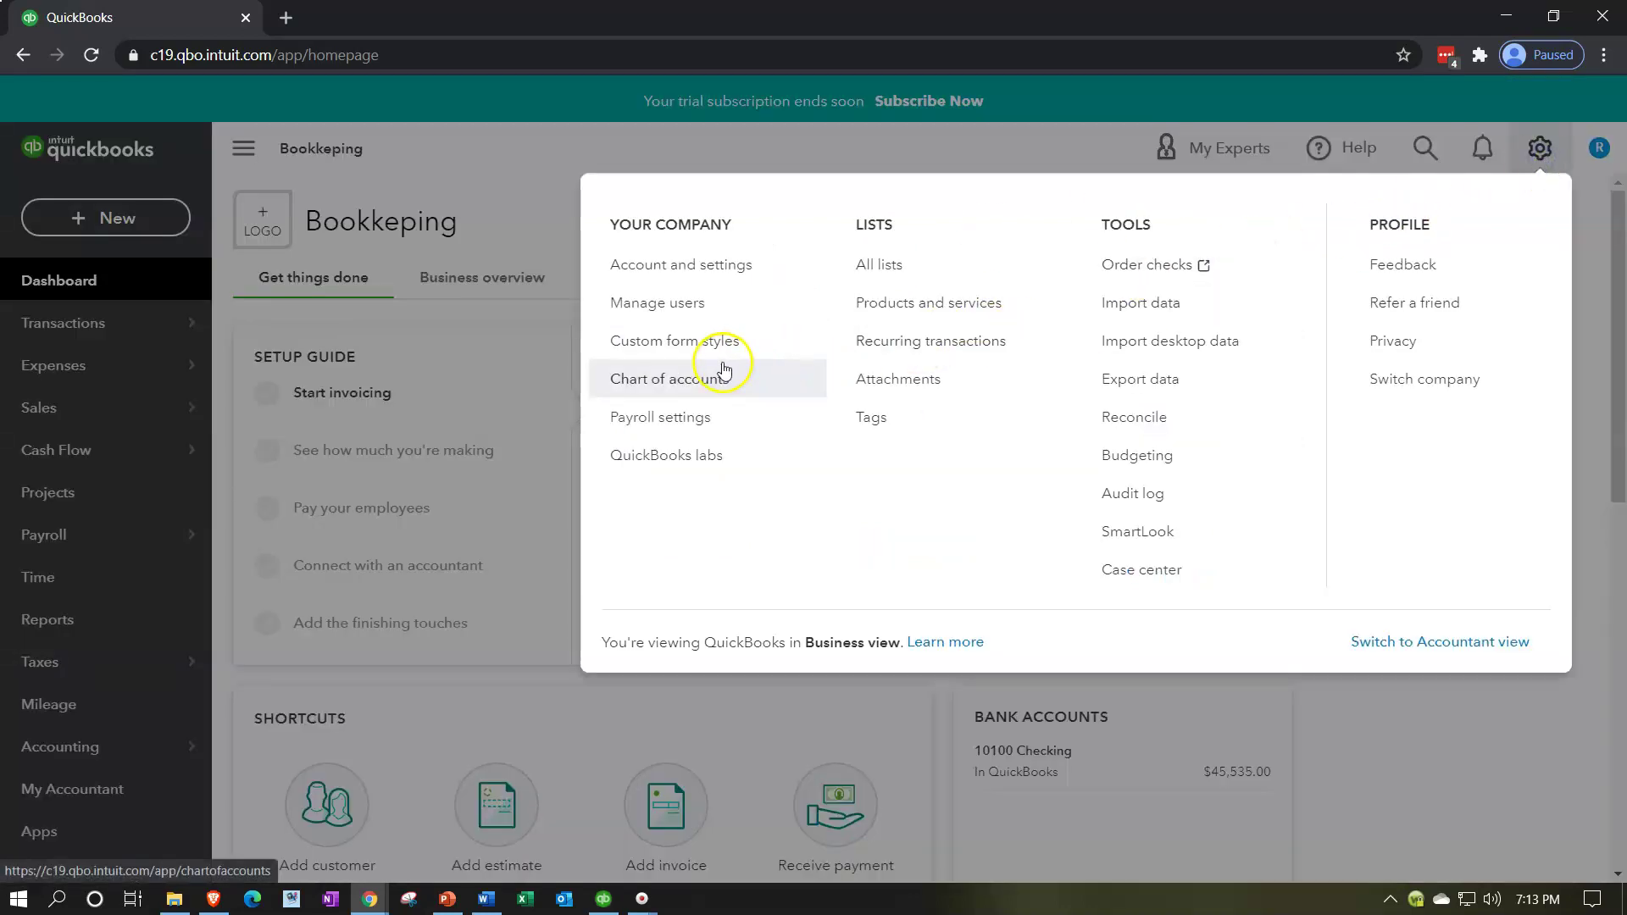
click(697, 350)
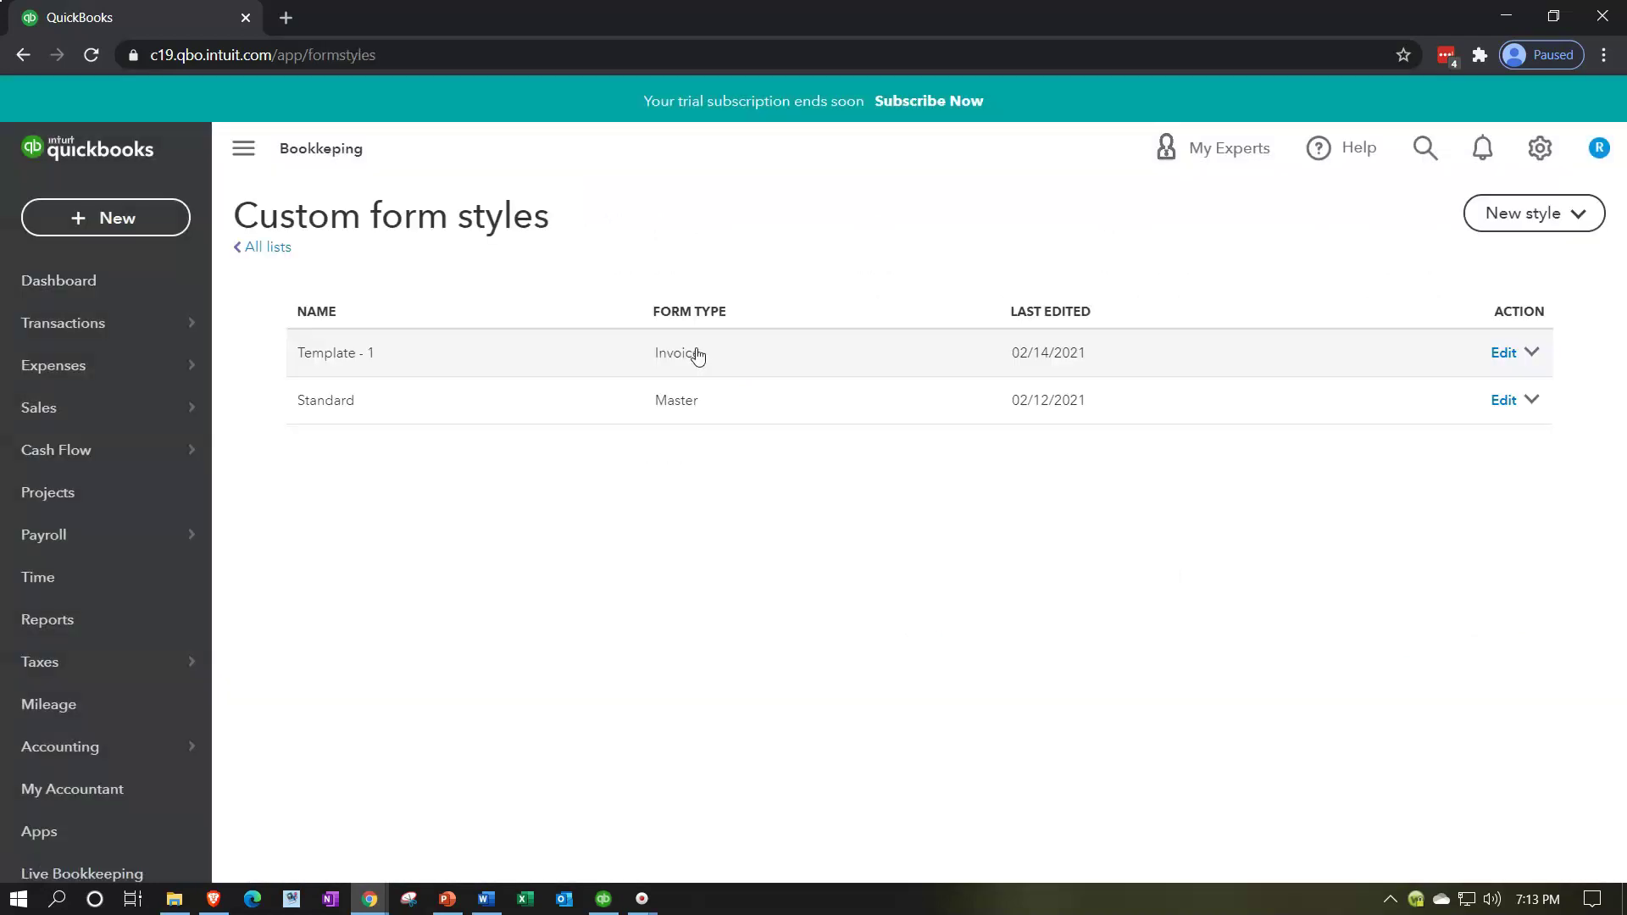
click(517, 364)
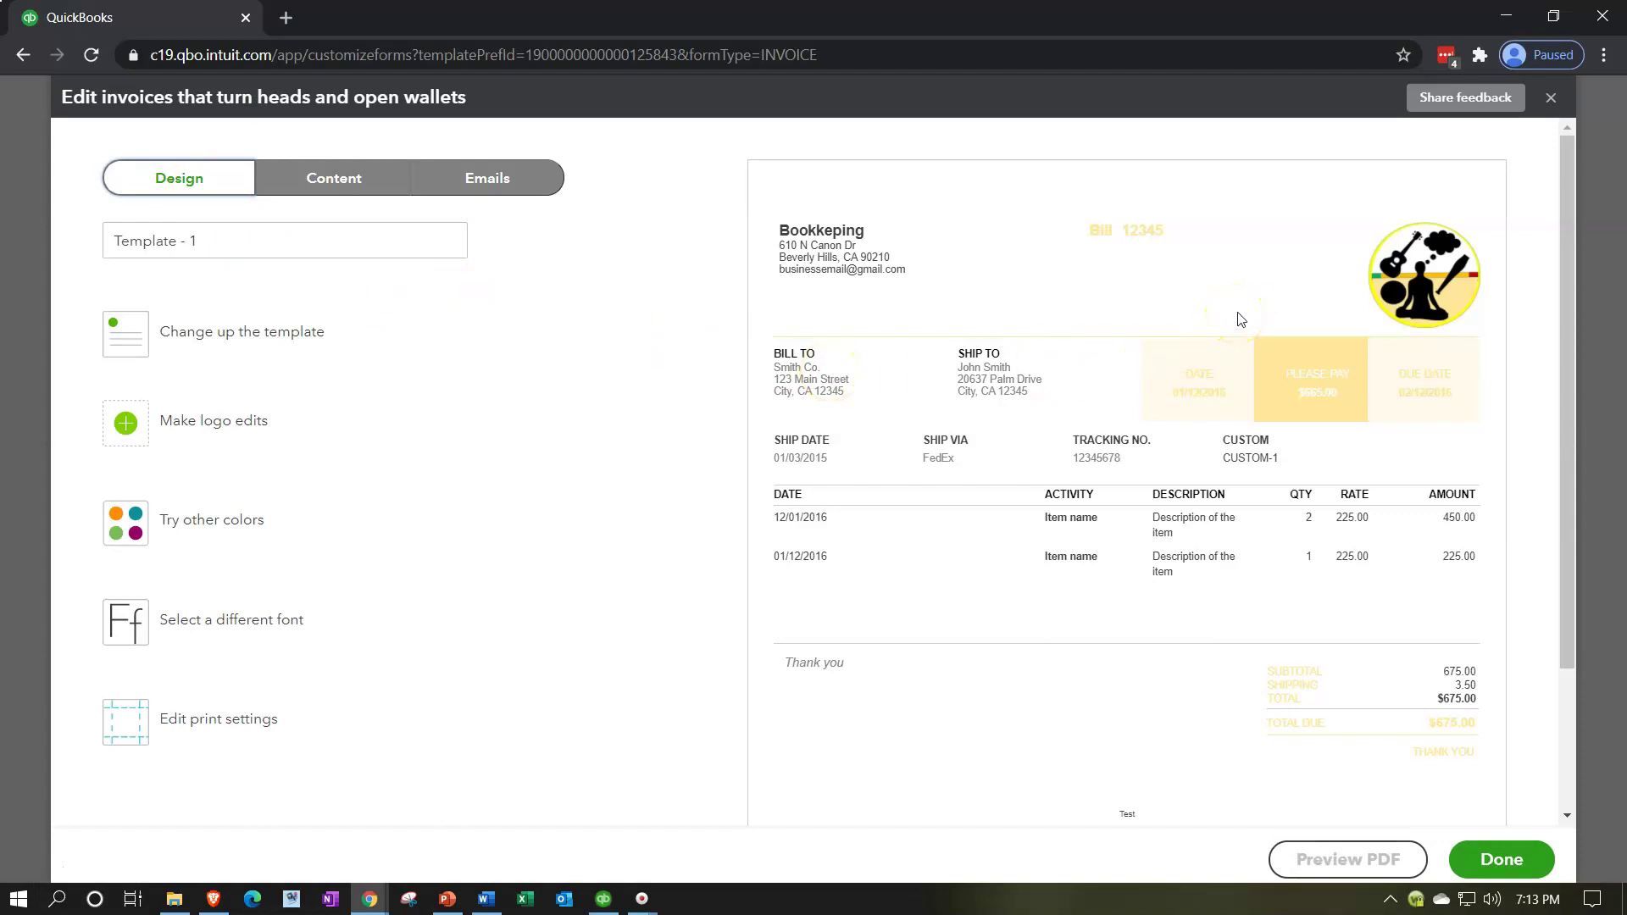
- Switch the Template - 1 editor to its Content sections, then to the Emails settings
click(356, 179)
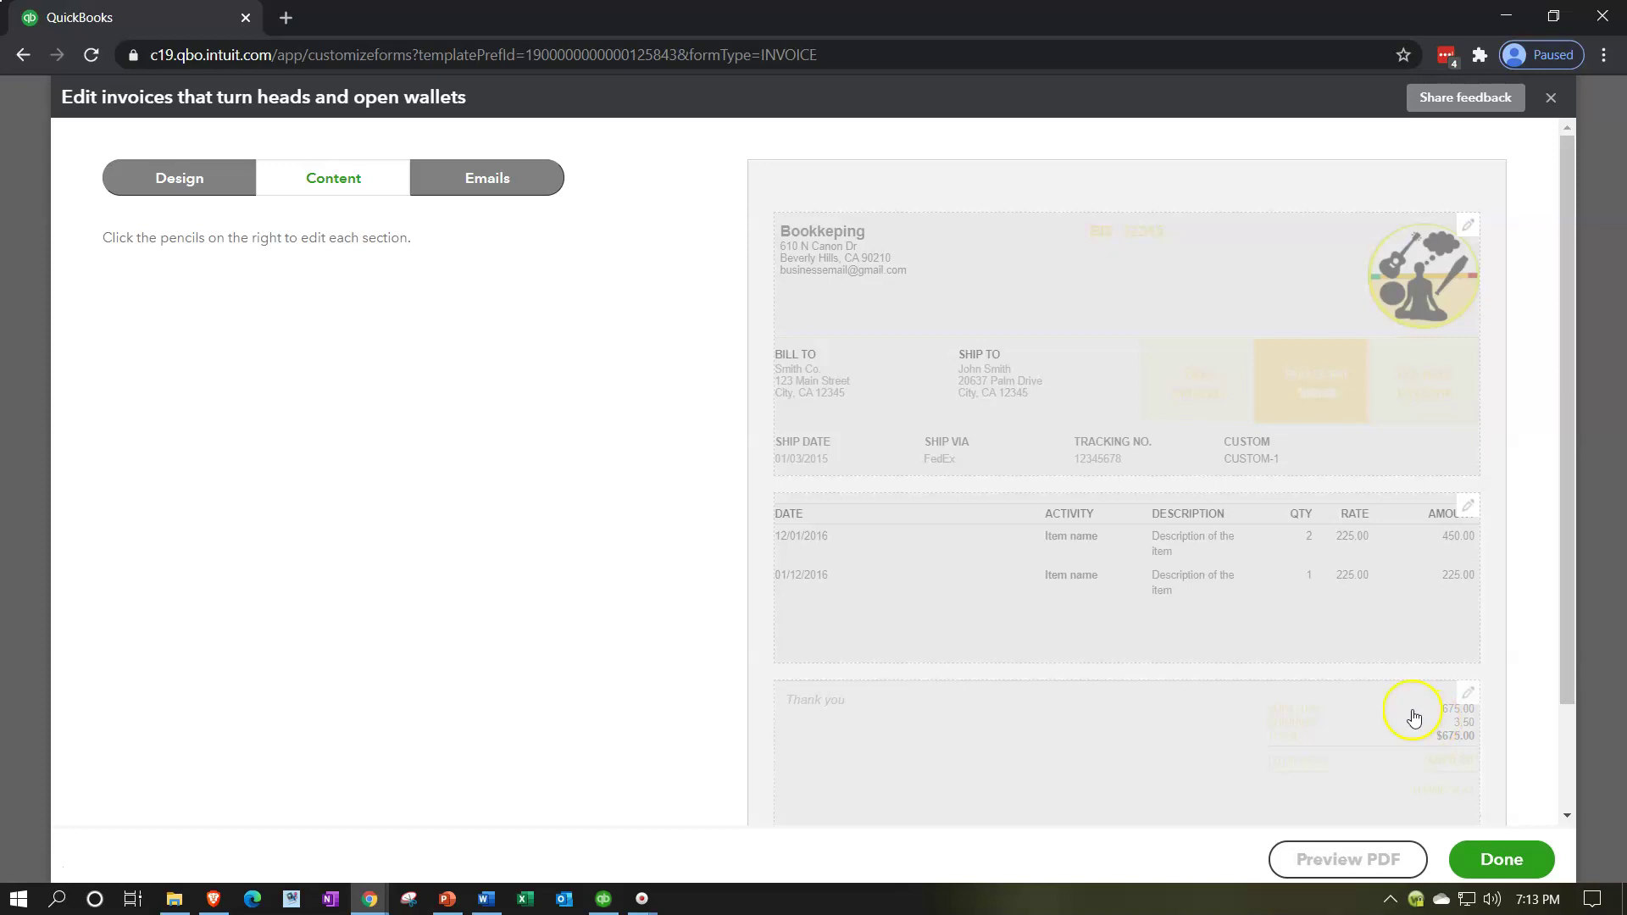
click(527, 181)
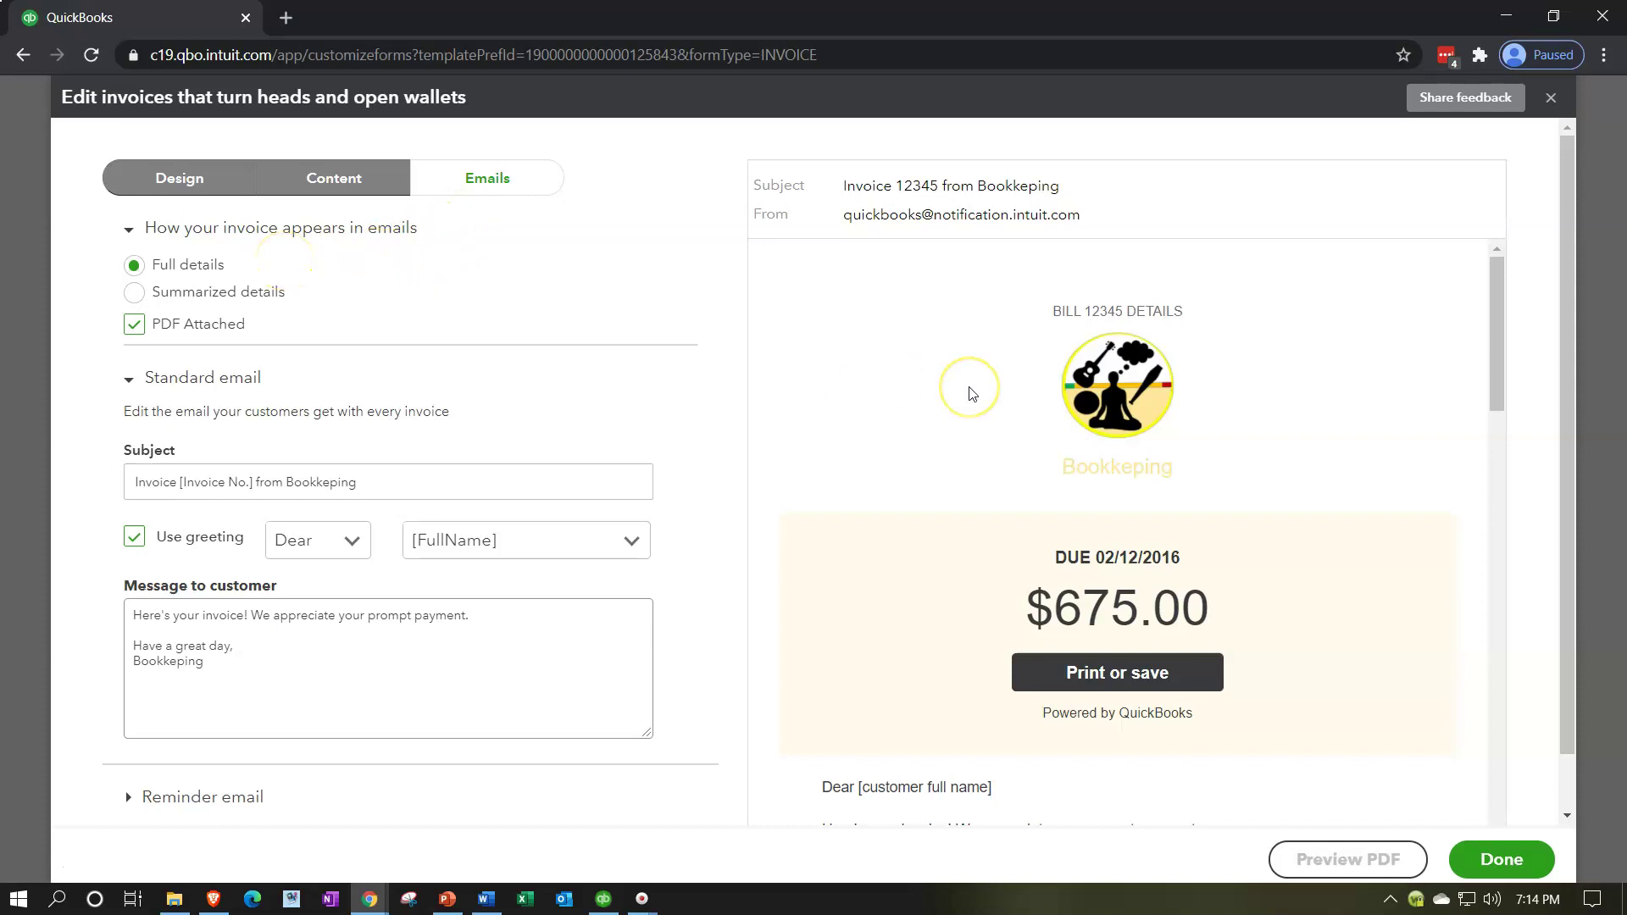
- Scroll through the full-details email preview, subject 'Invoice [Invoice No.] from Bookkeping', down to the footer
scroll(972, 394, down, 20)
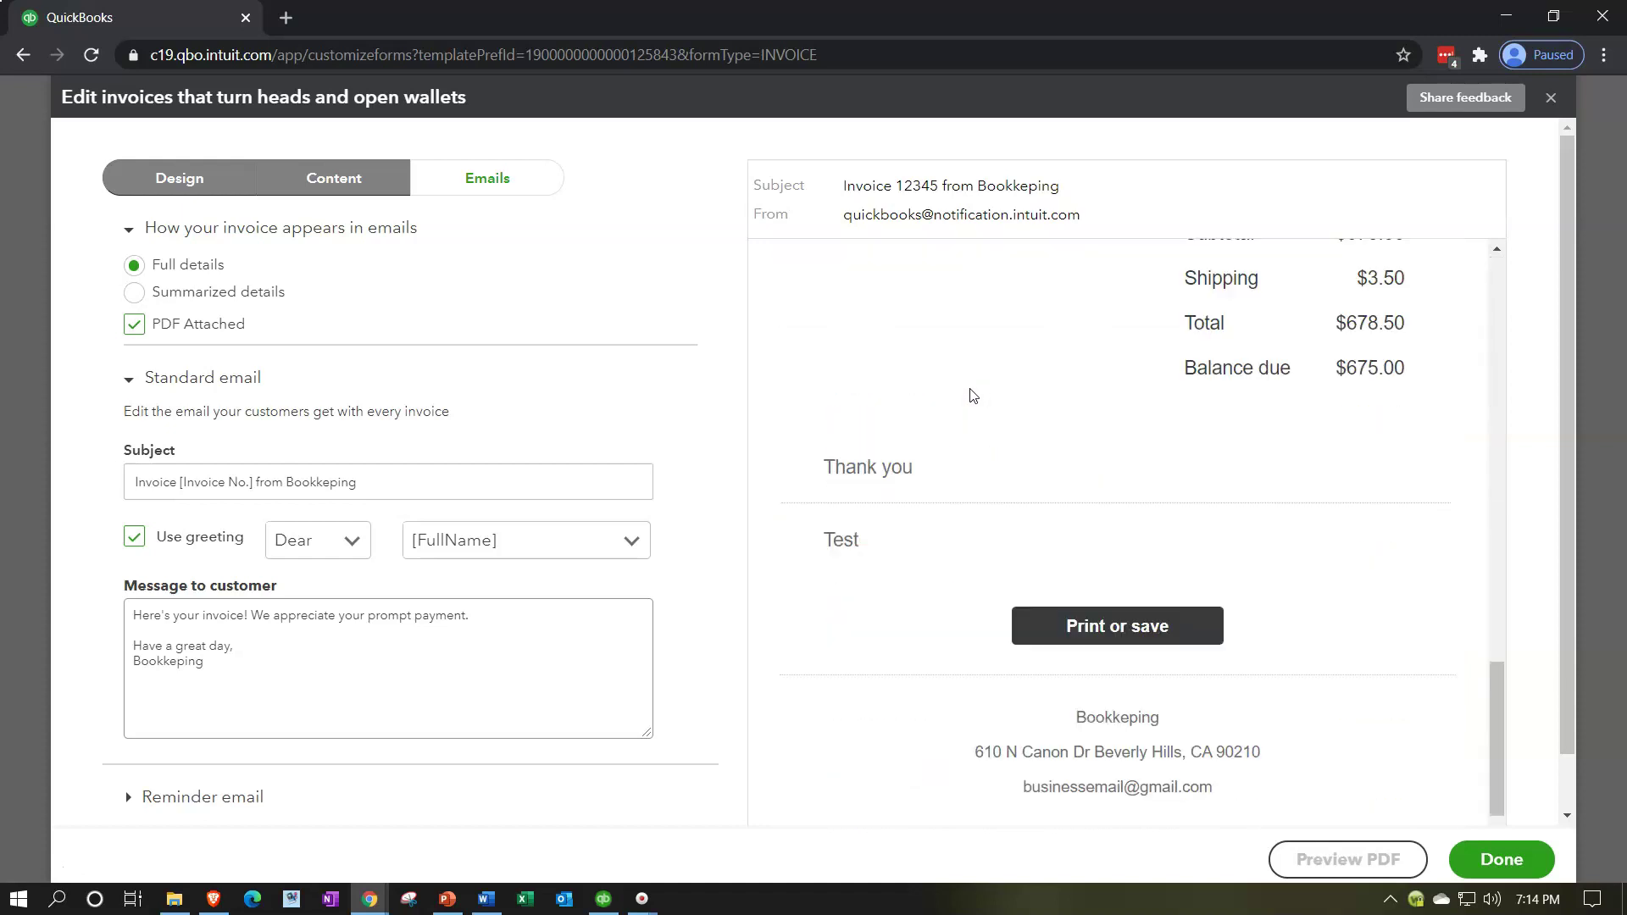
scroll(972, 394, down, 3)
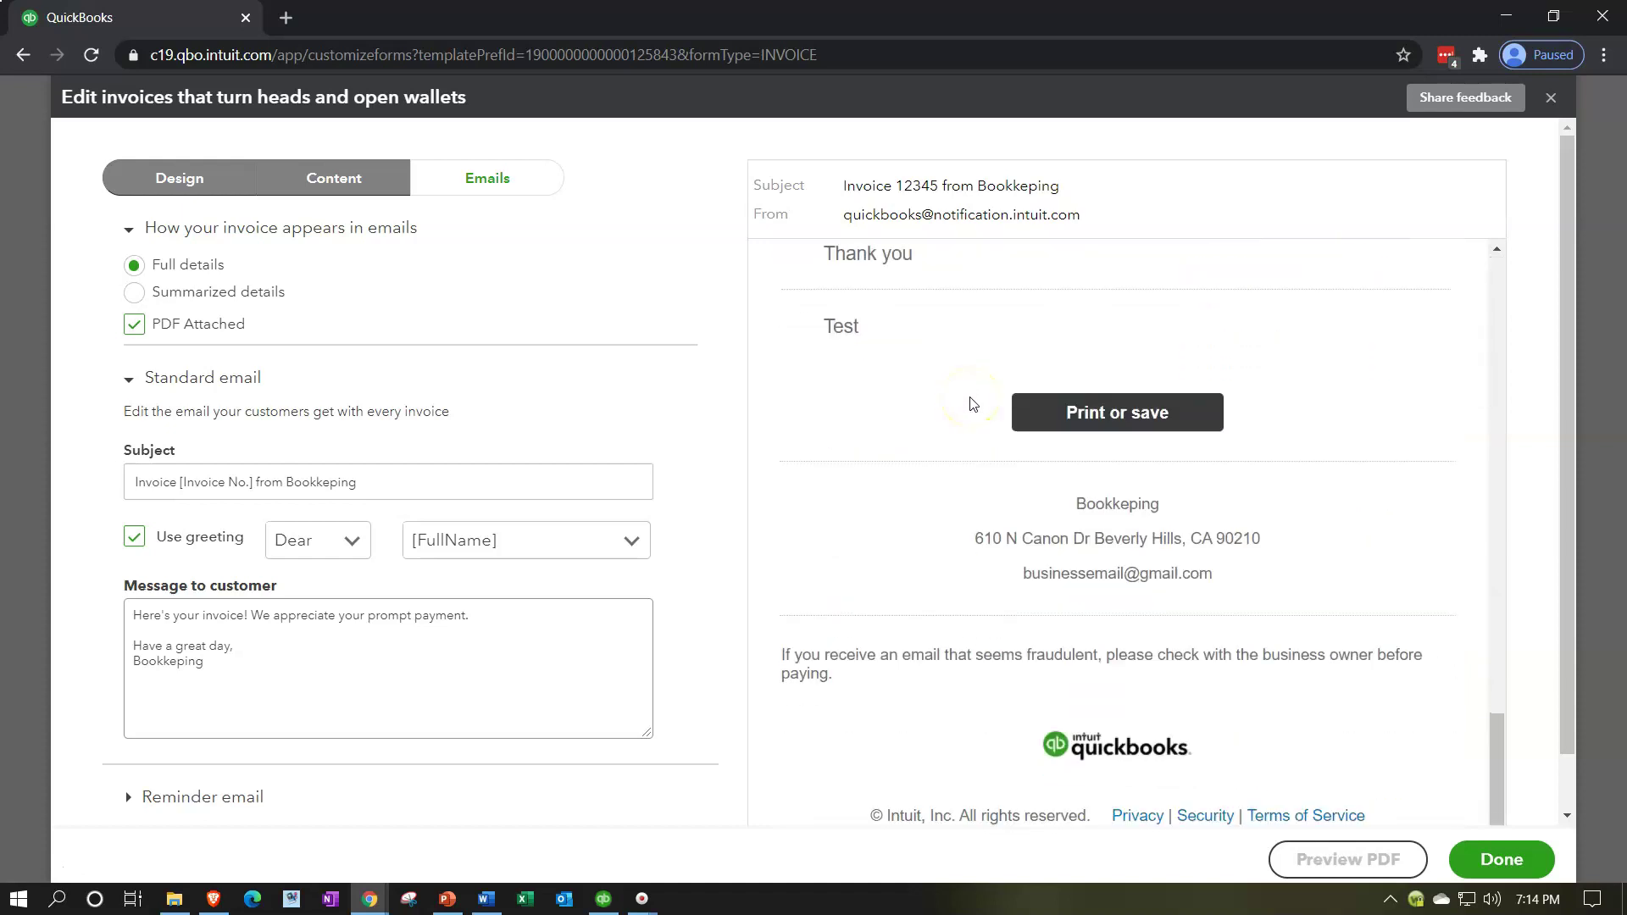
scroll(972, 404, up, 20)
scroll(972, 404, up, 3)
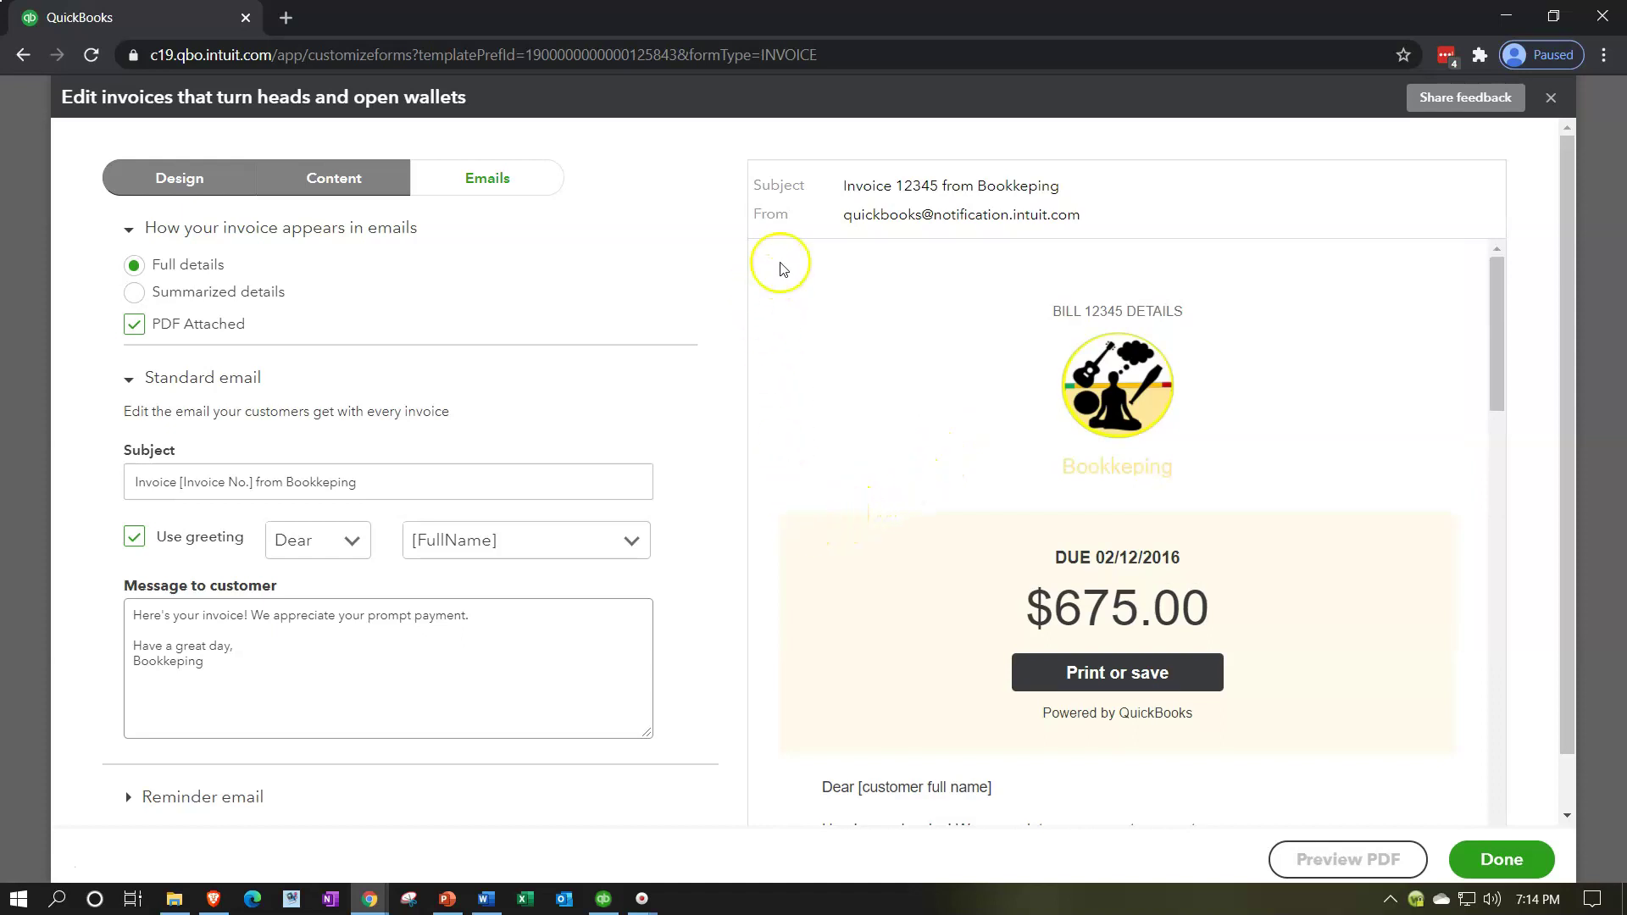
scroll(828, 383, down, 1)
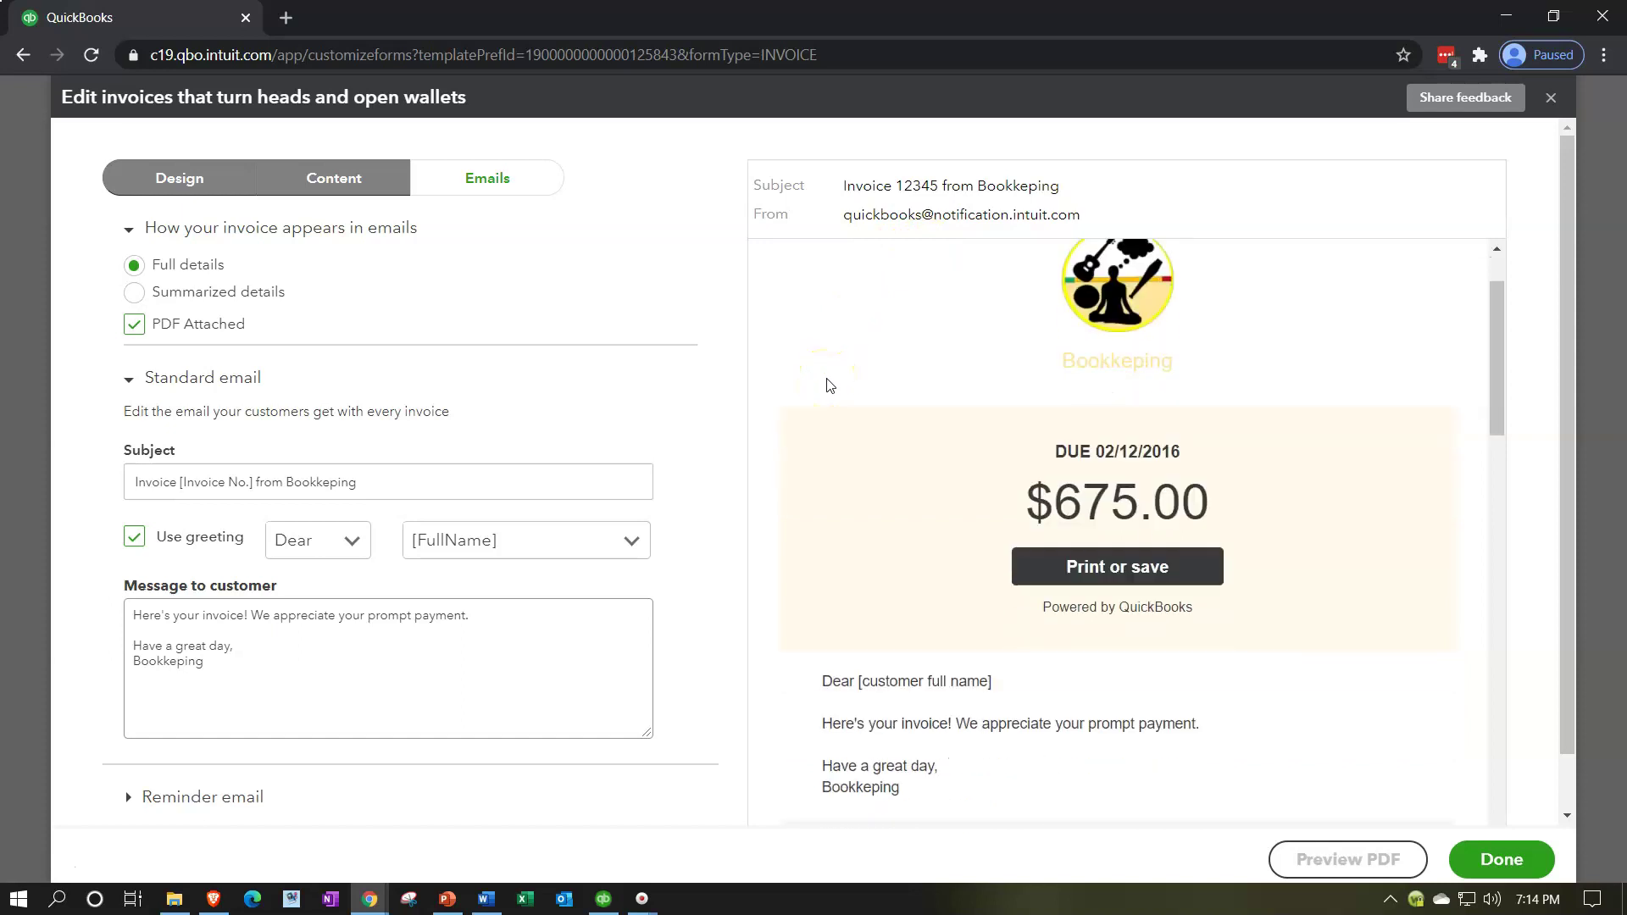
scroll(861, 385, up, 1)
scroll(862, 386, down, 1)
scroll(862, 386, down, 1)
scroll(862, 386, down, 1)
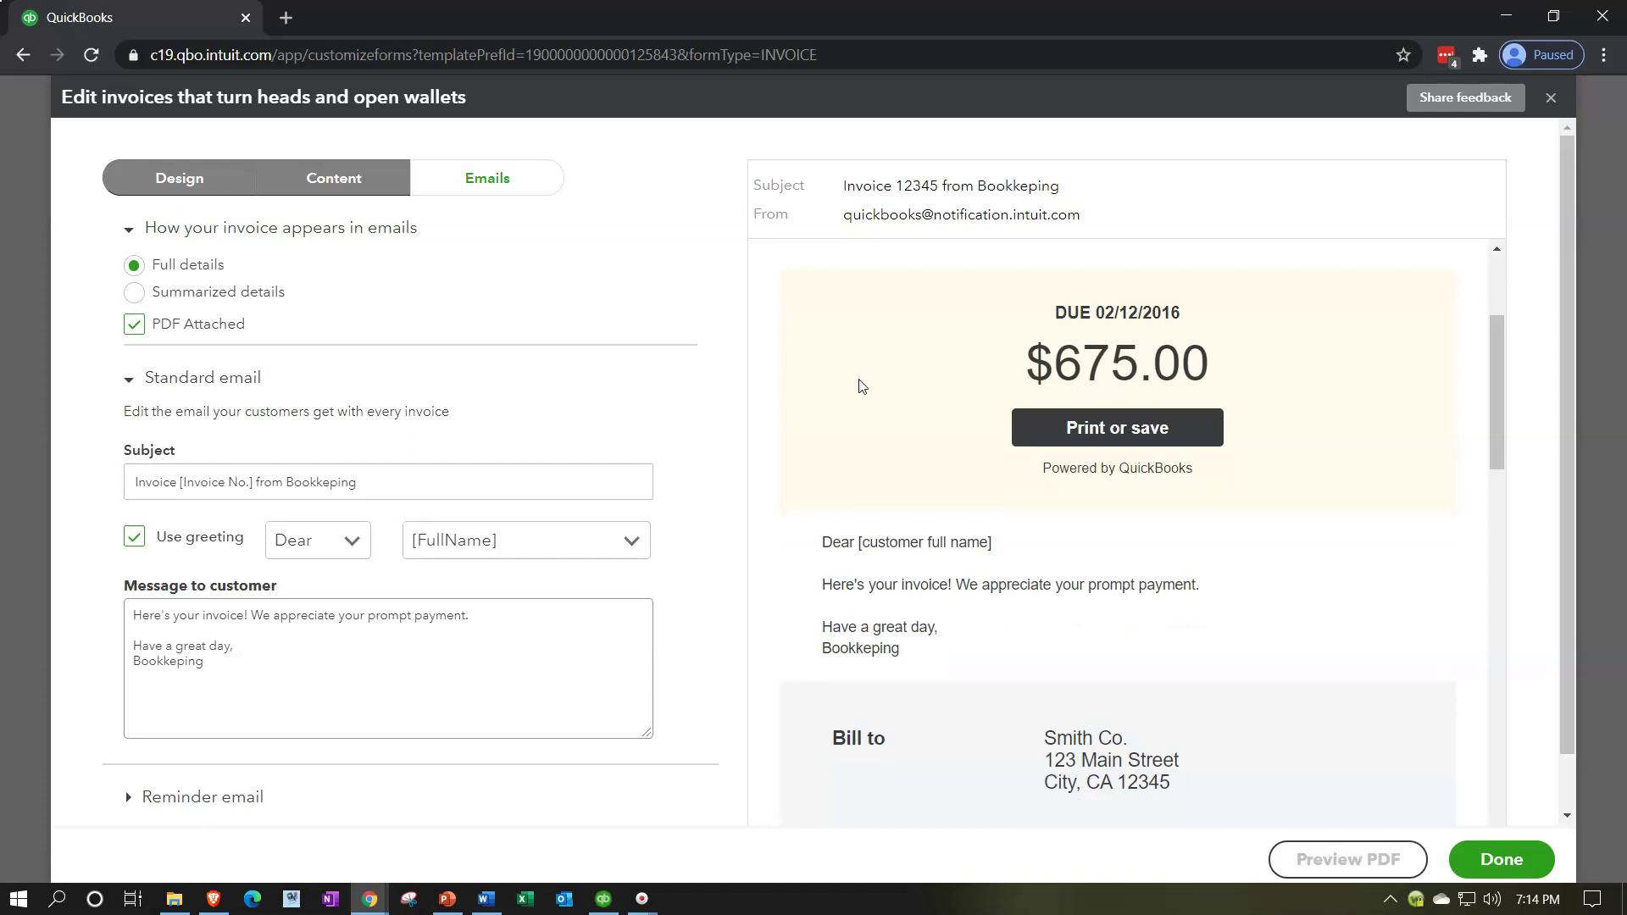
scroll(862, 386, up, 1)
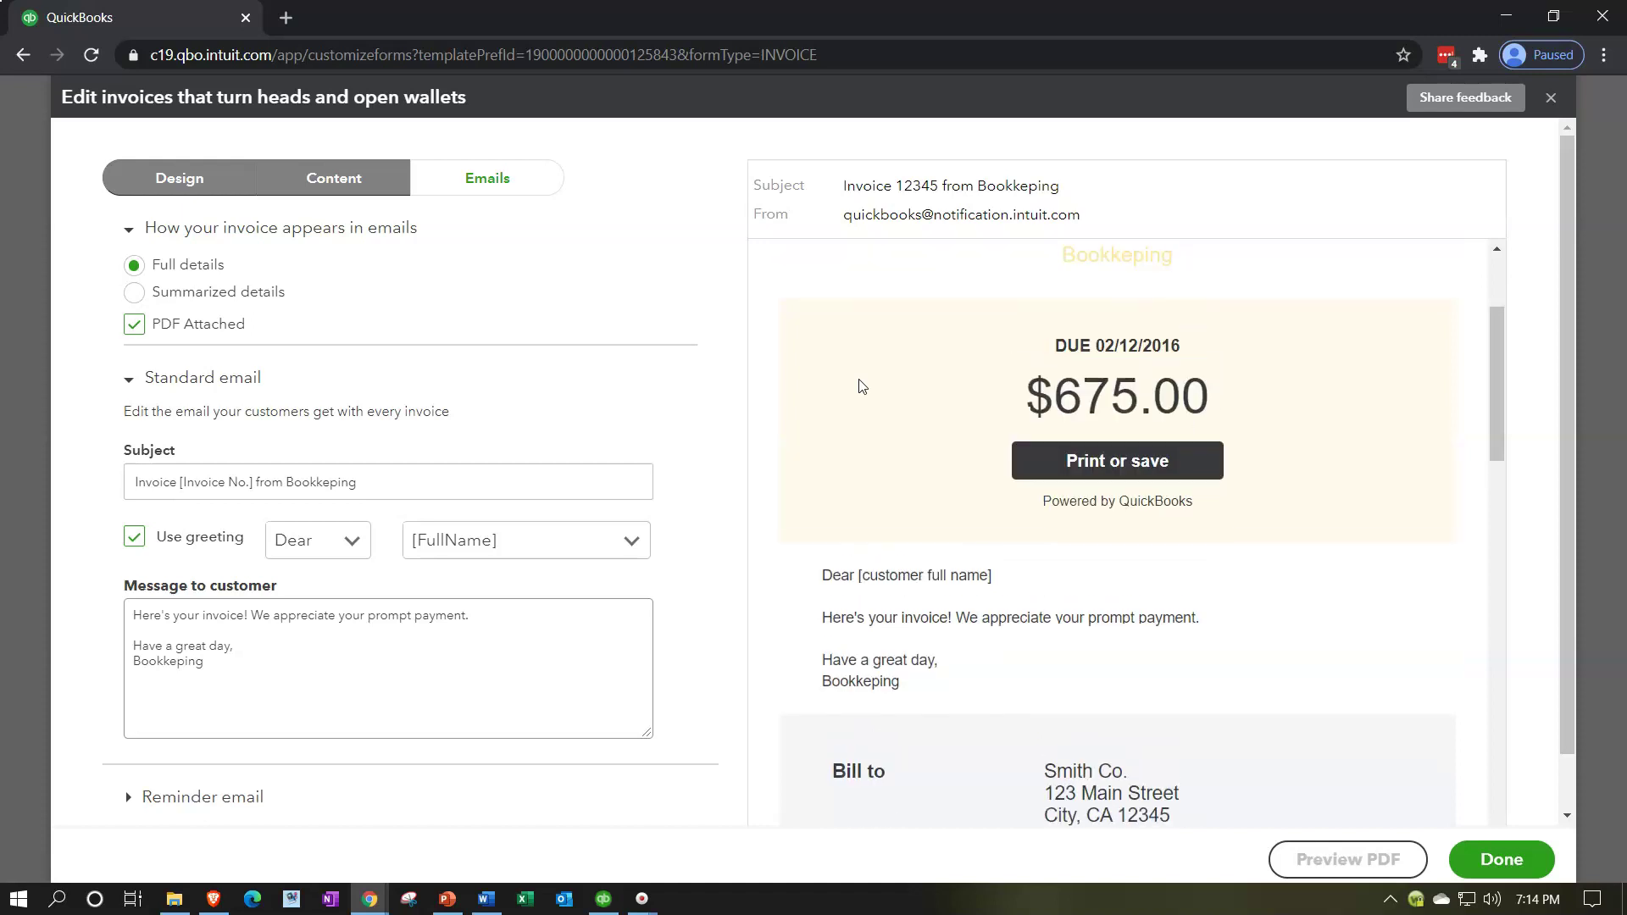
scroll(862, 386, down, 1)
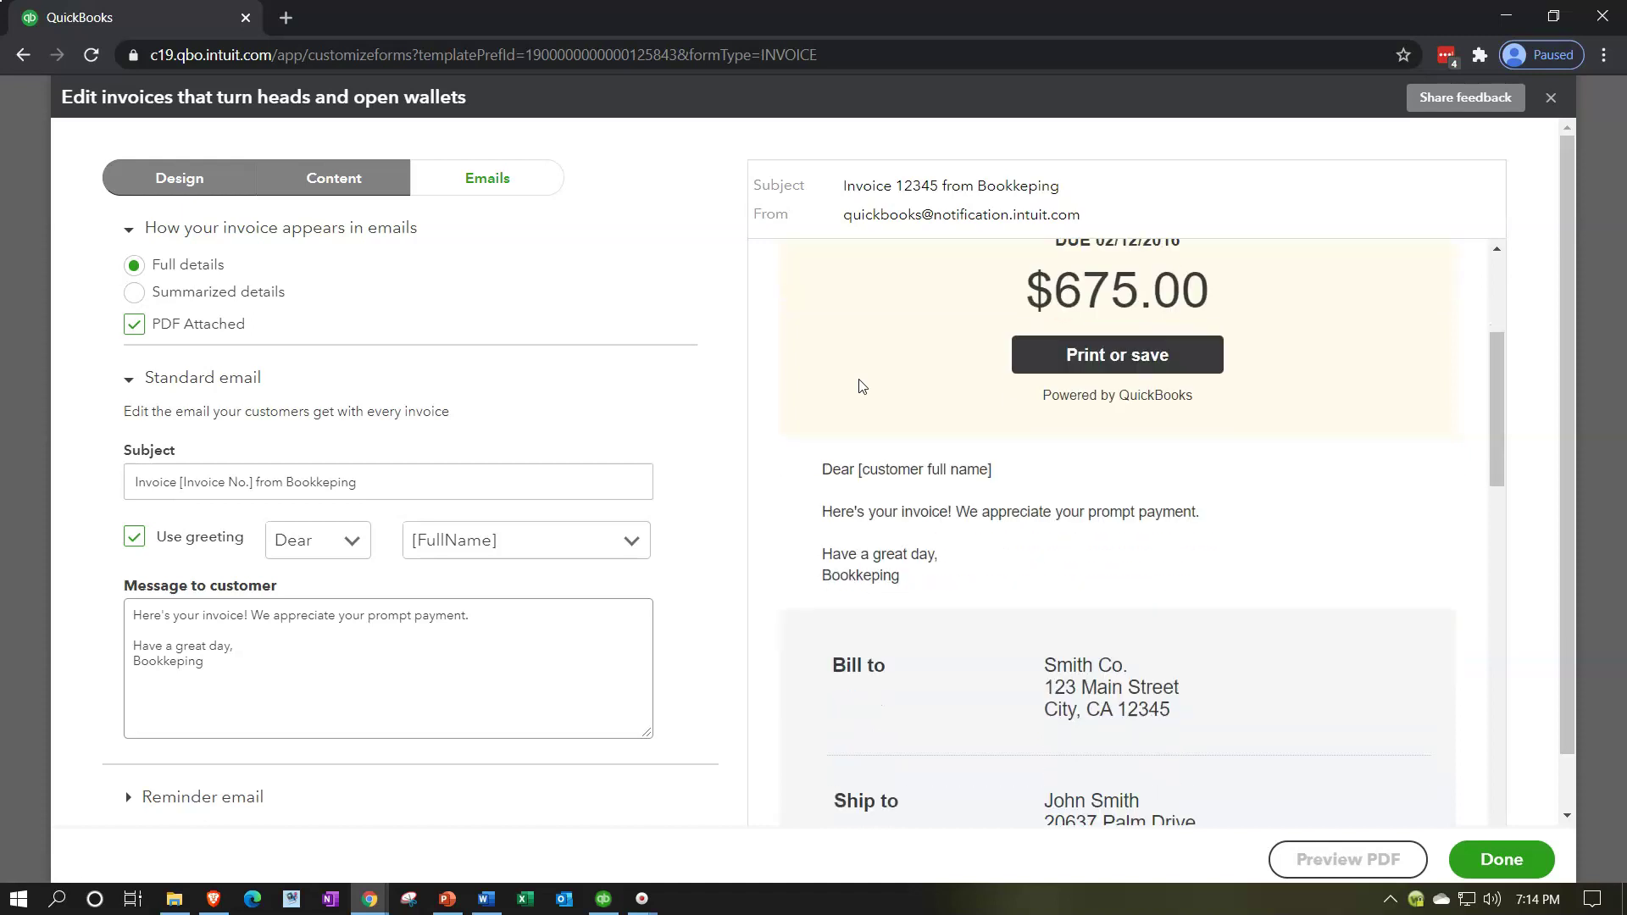
scroll(787, 487, down, 1)
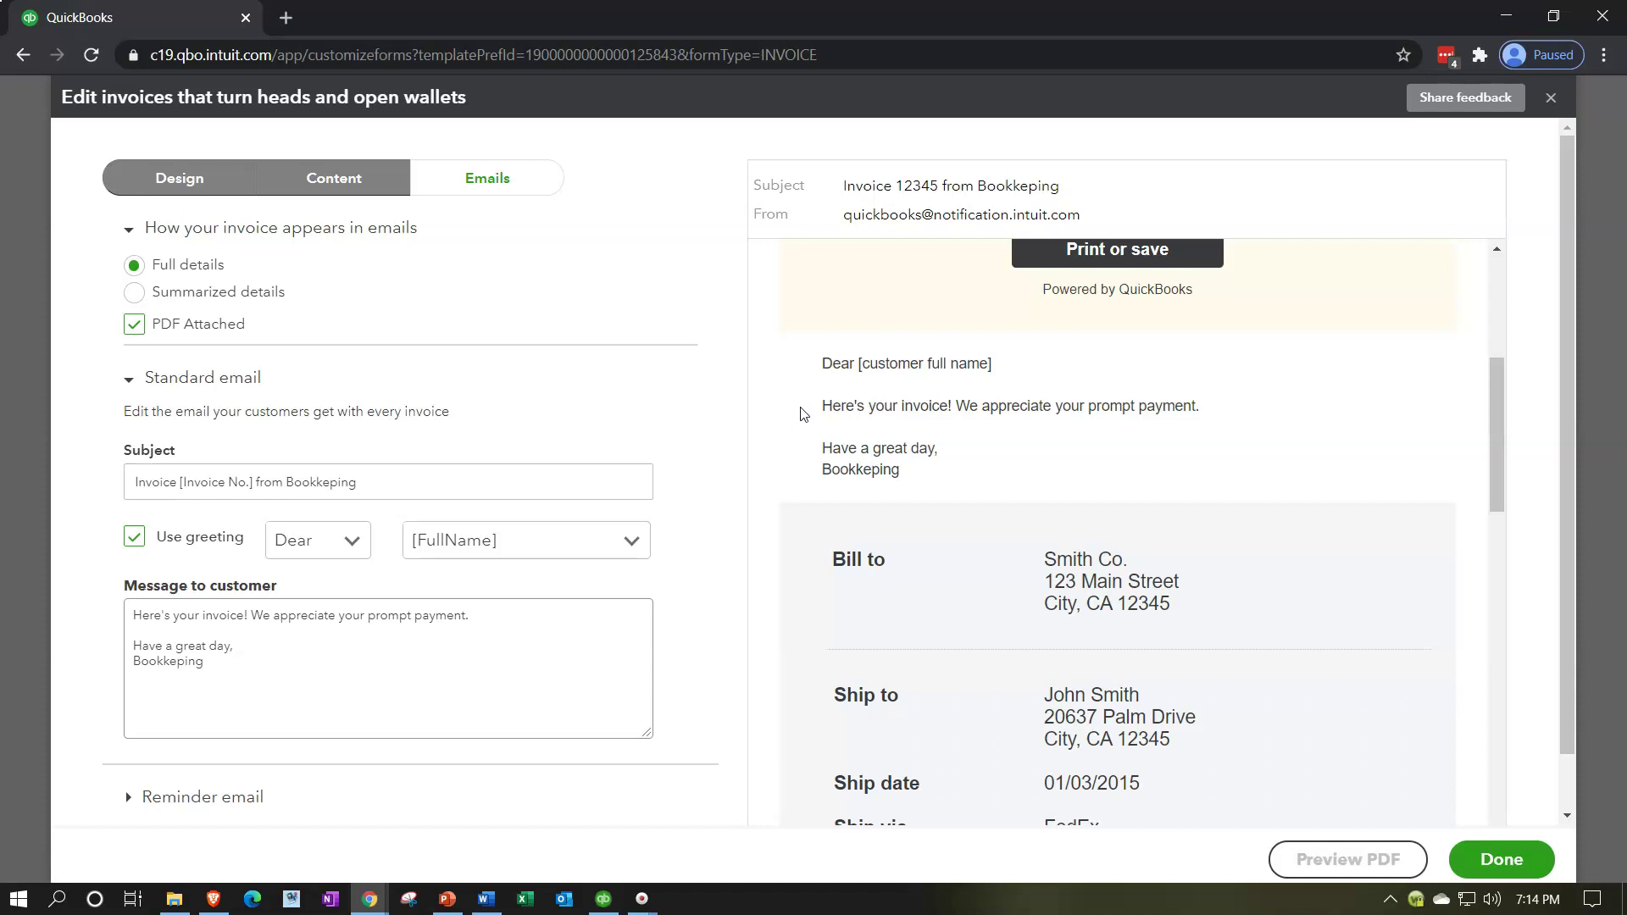
scroll(803, 414, down, 4)
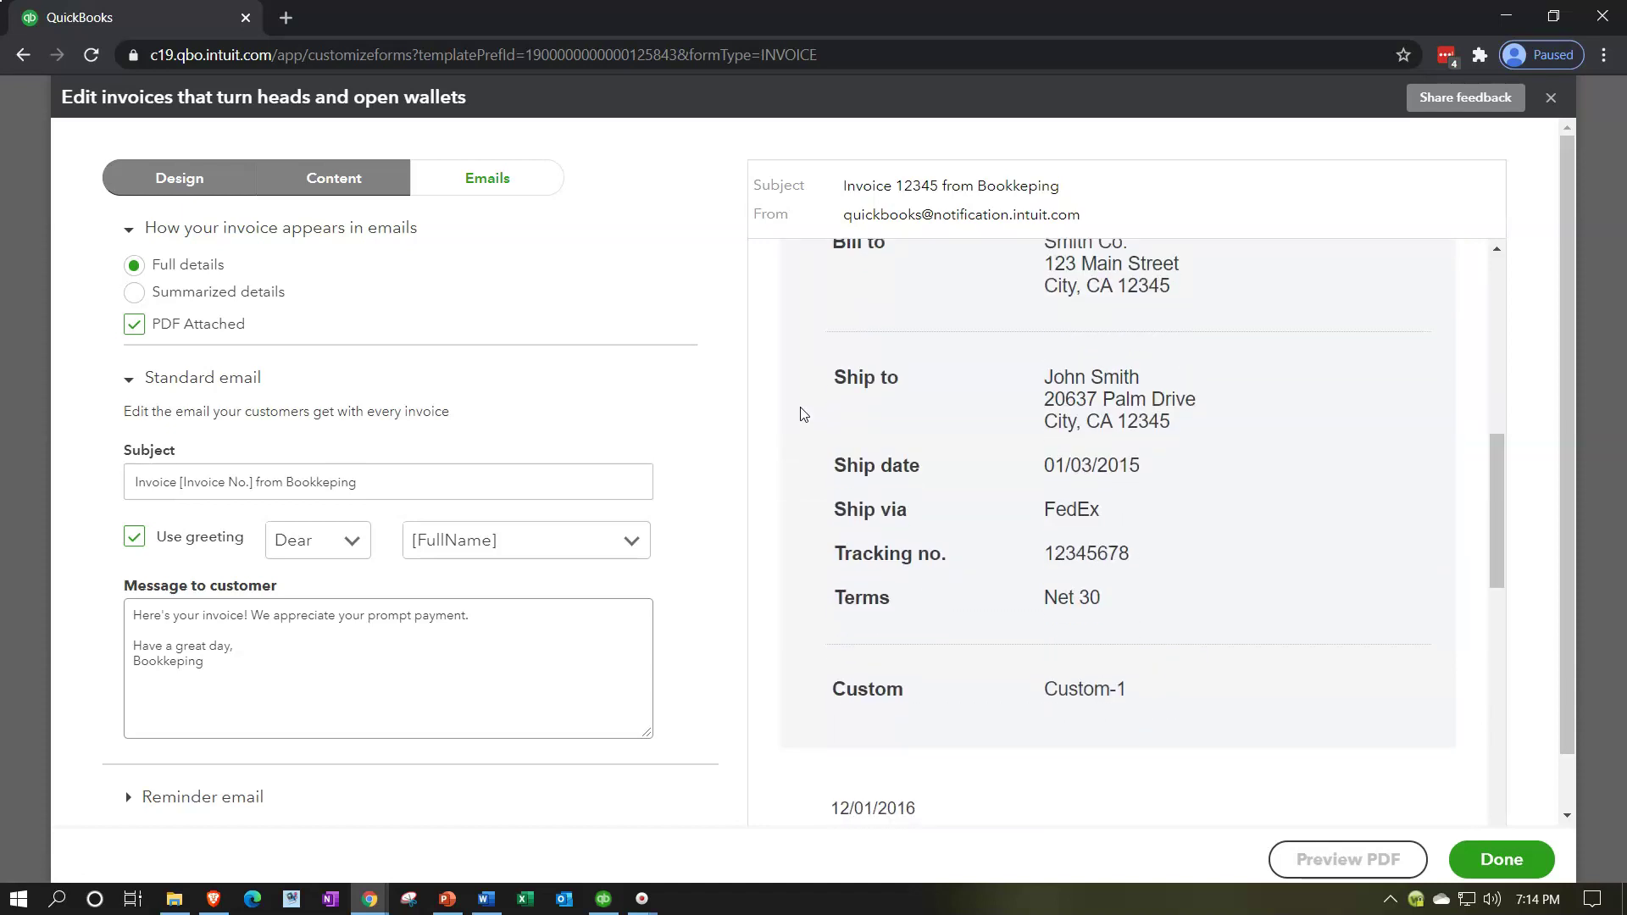
scroll(803, 413, down, 4)
scroll(803, 413, down, 8)
scroll(803, 413, down, 3)
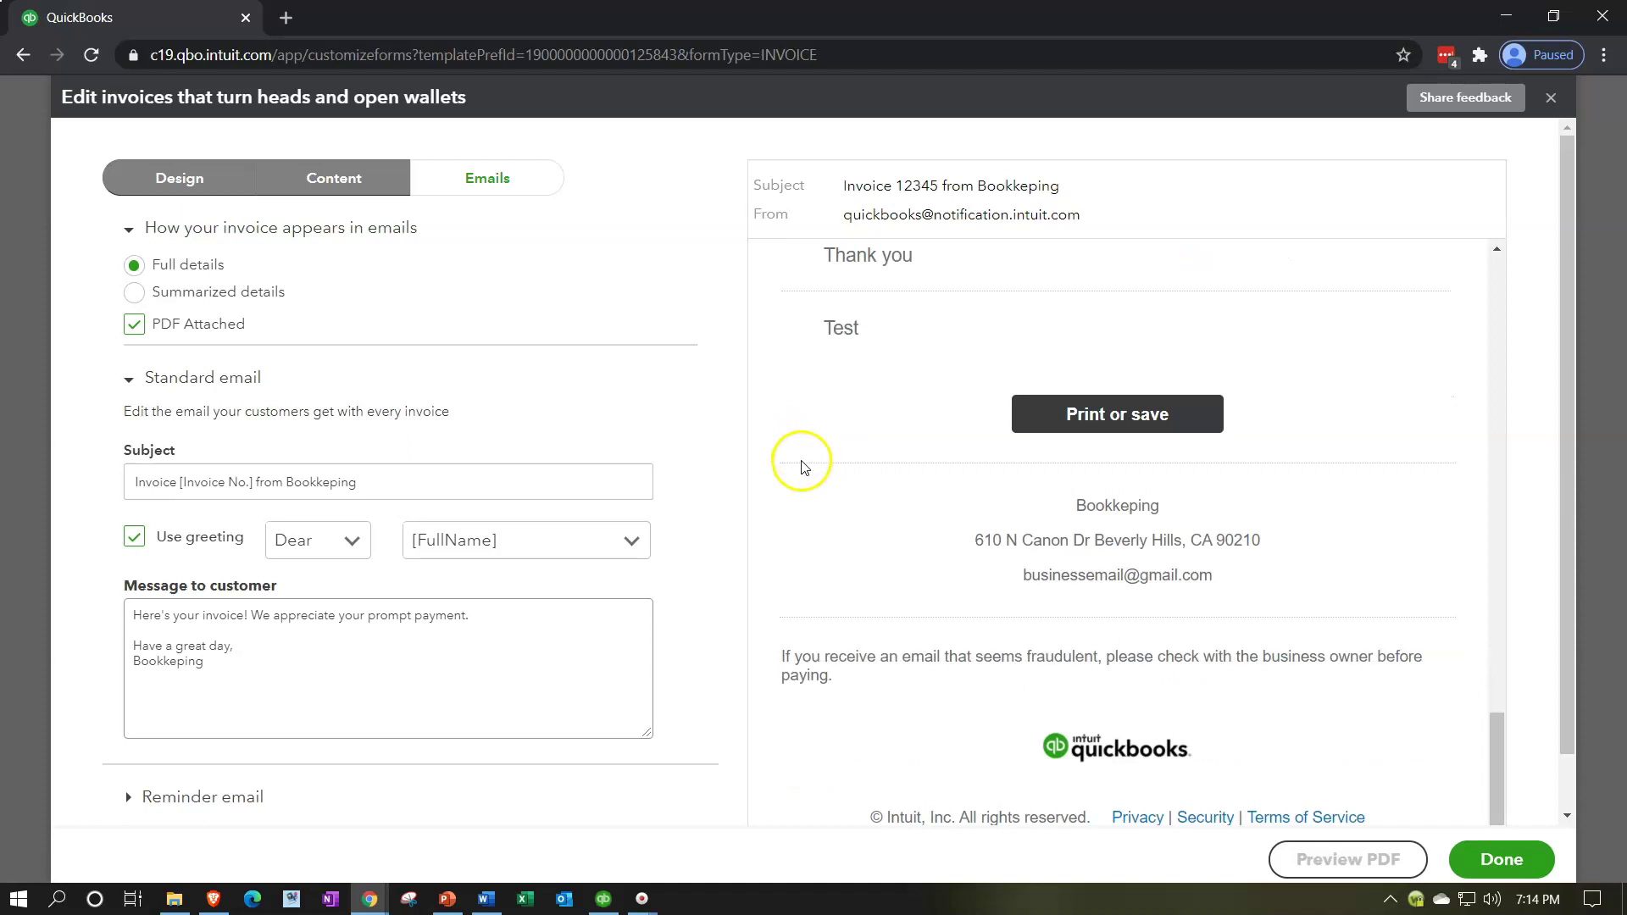
scroll(801, 454, down, 1)
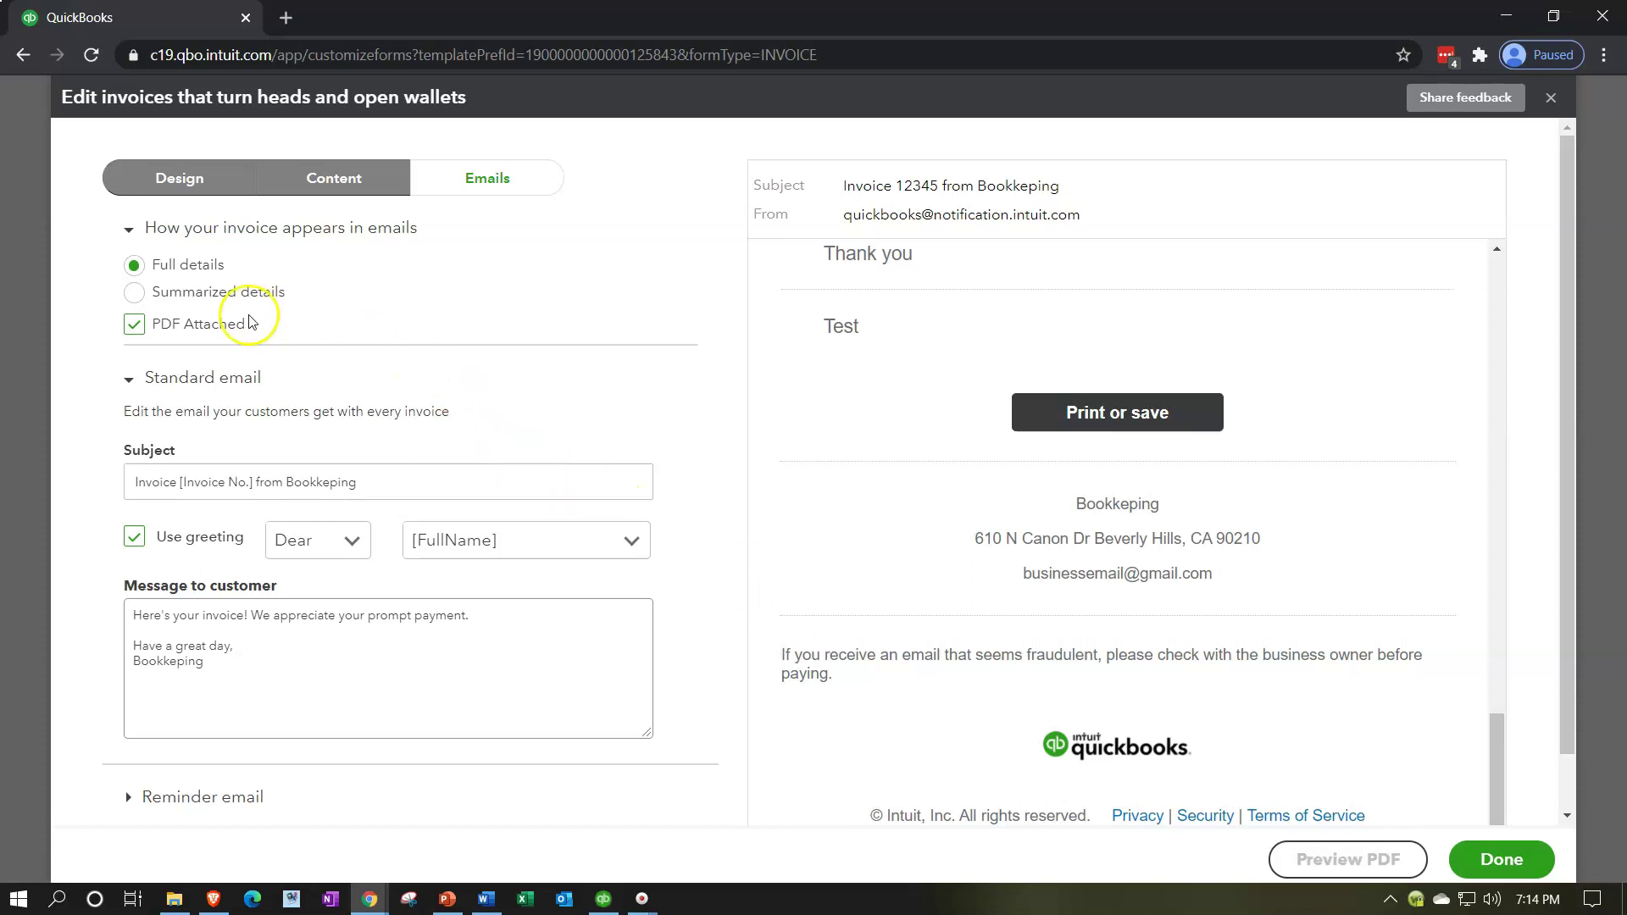
- Switch the invoice email to Summarized details and review the $675.00 preview
click(131, 294)
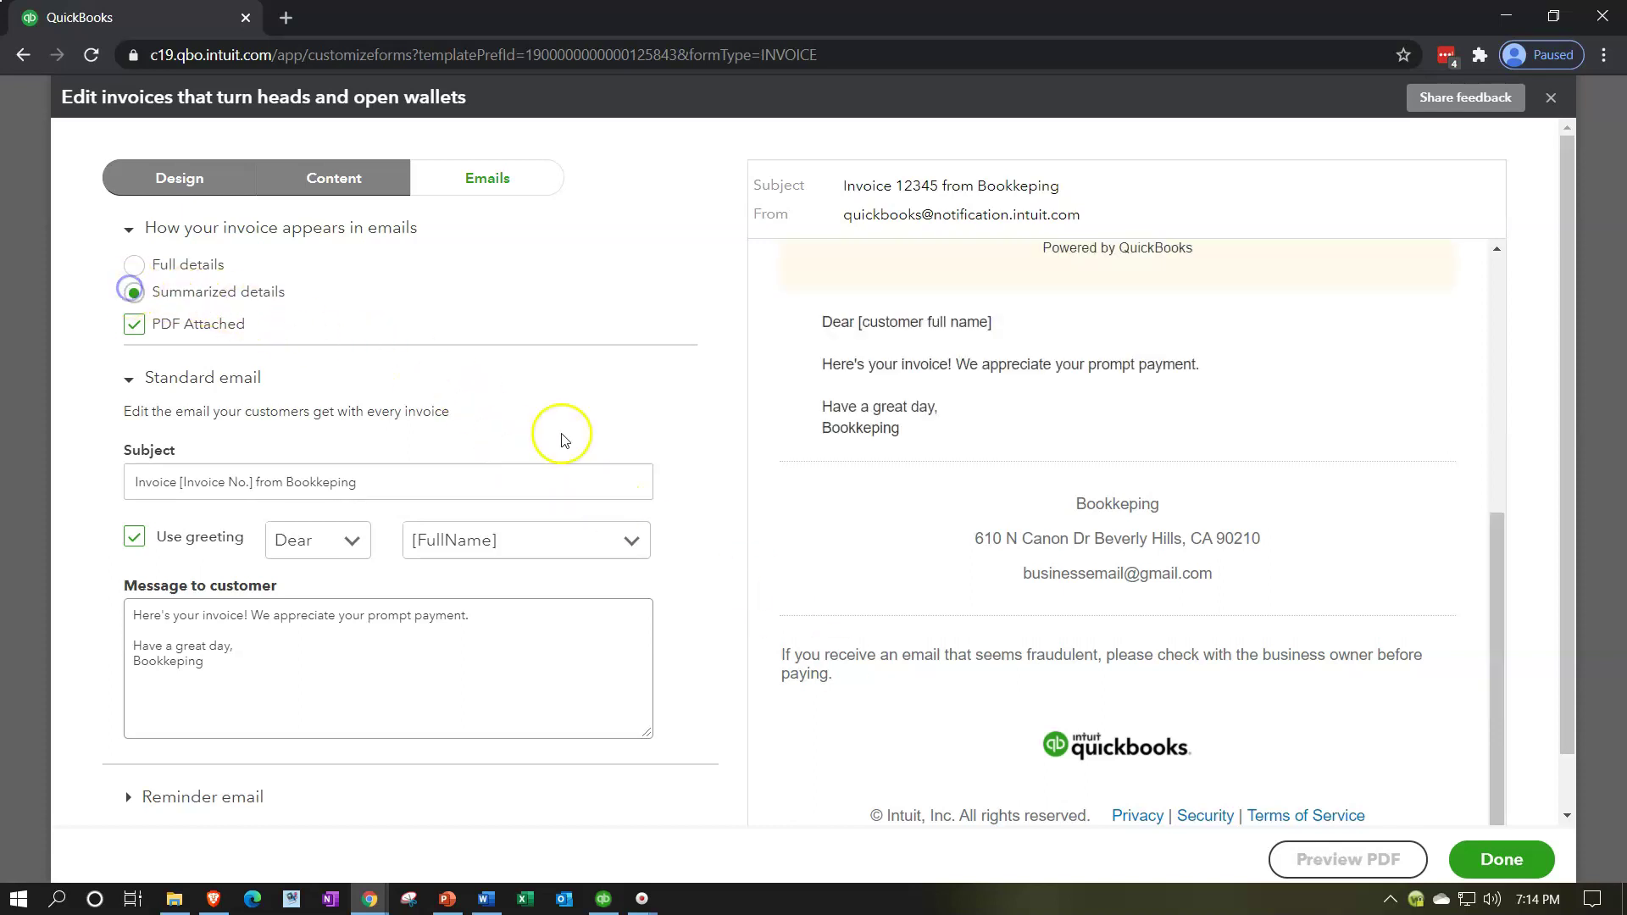
scroll(1119, 606, up, 5)
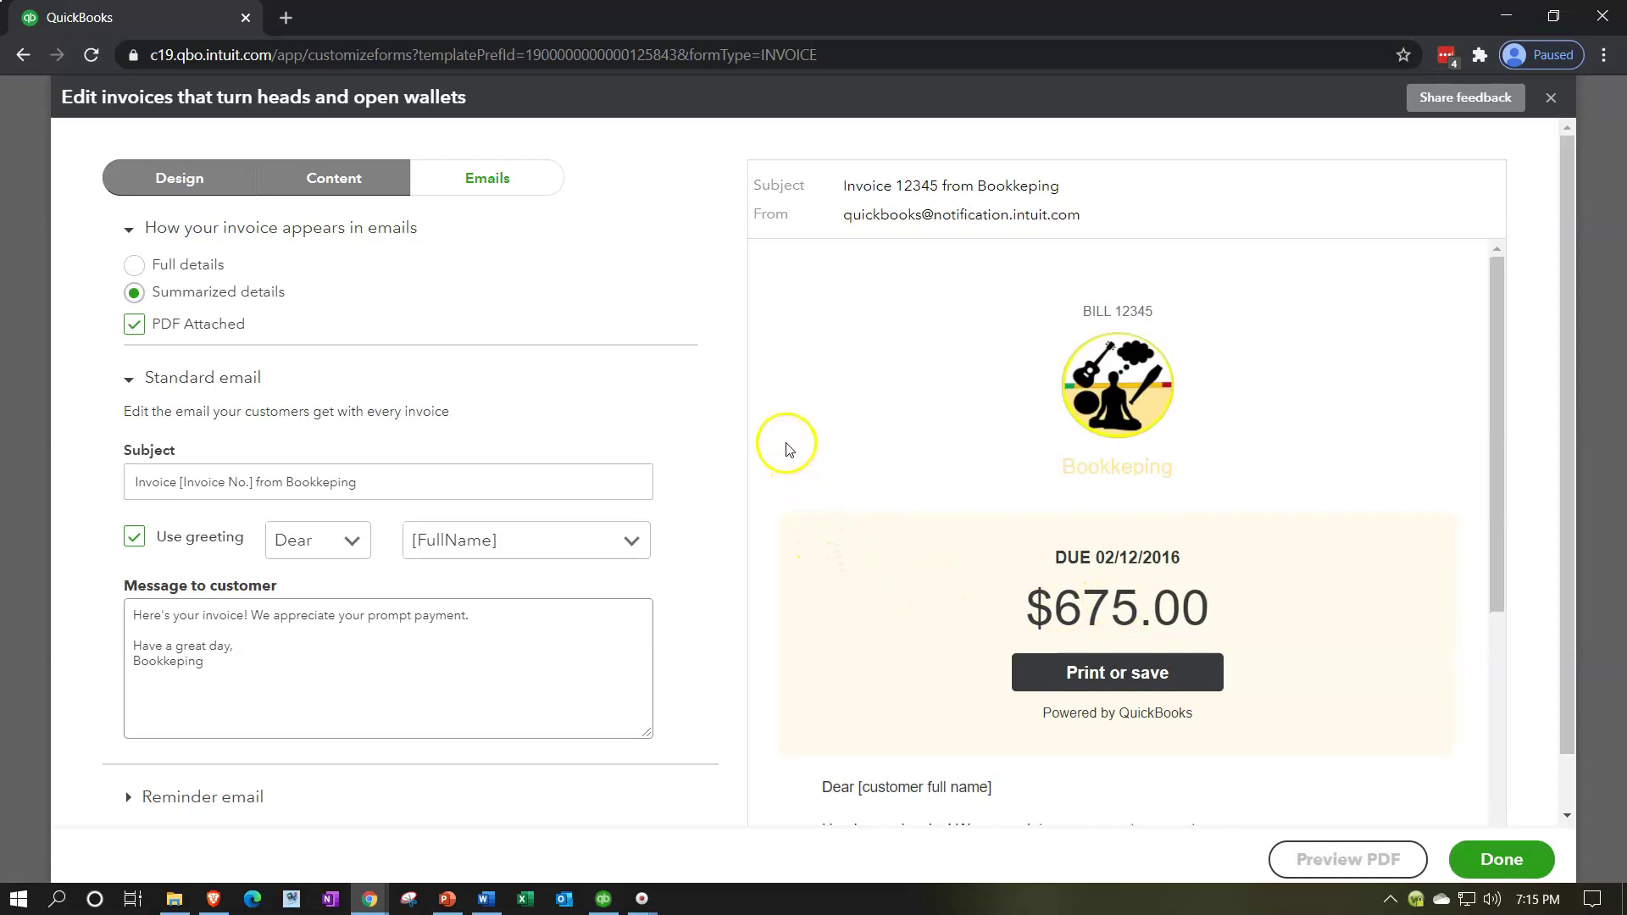
scroll(789, 445, down, 2)
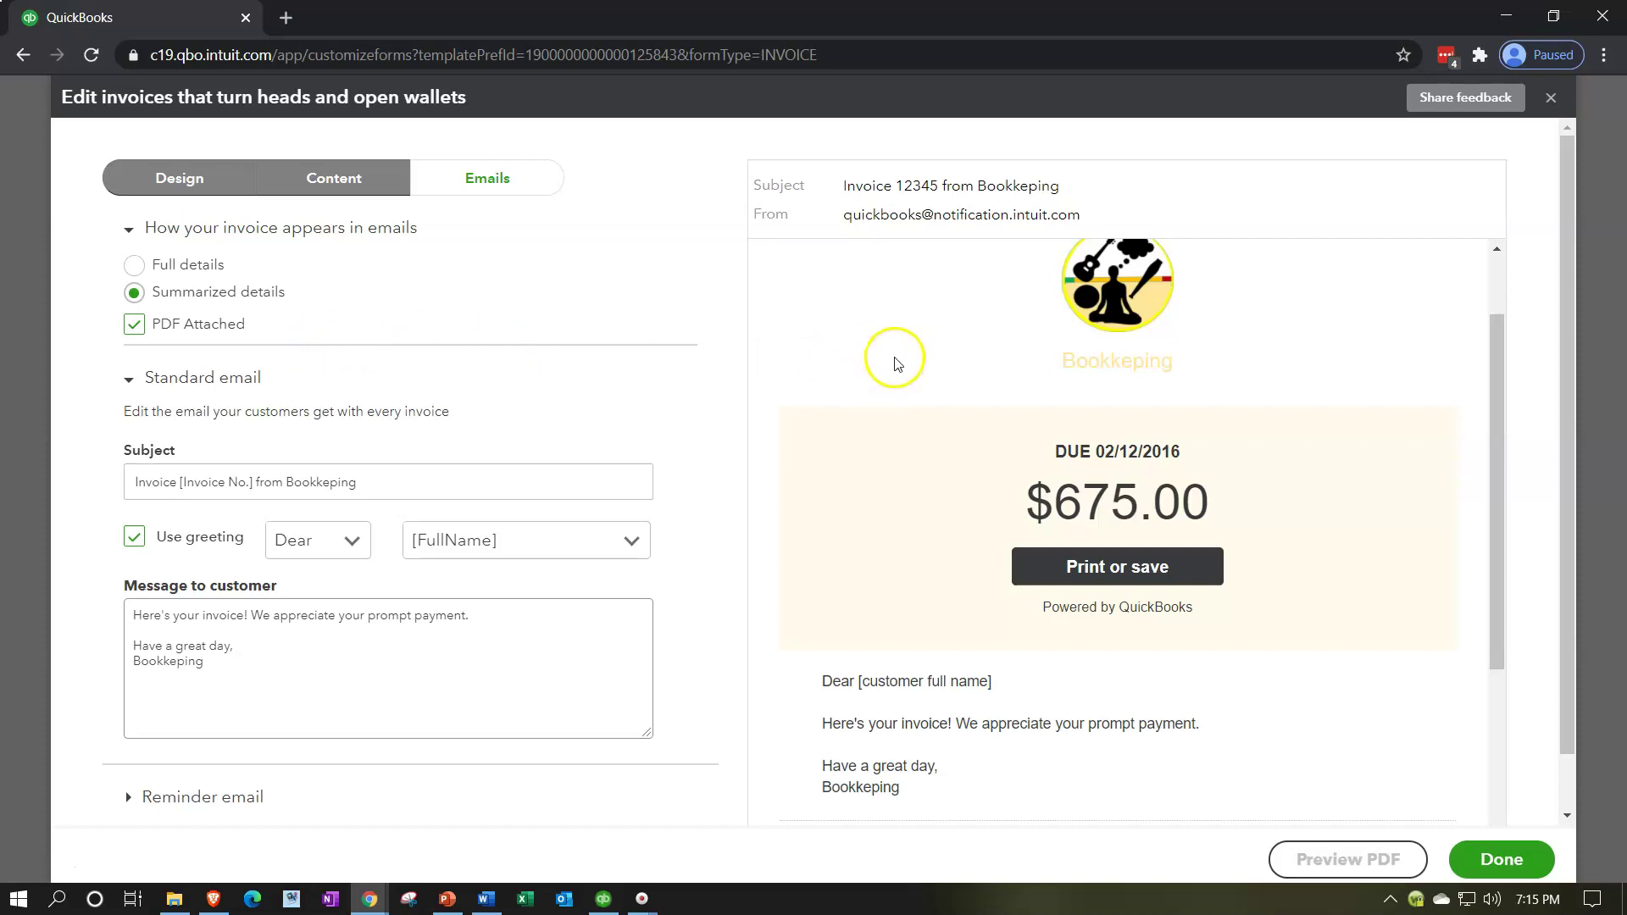
scroll(898, 364, up, 1)
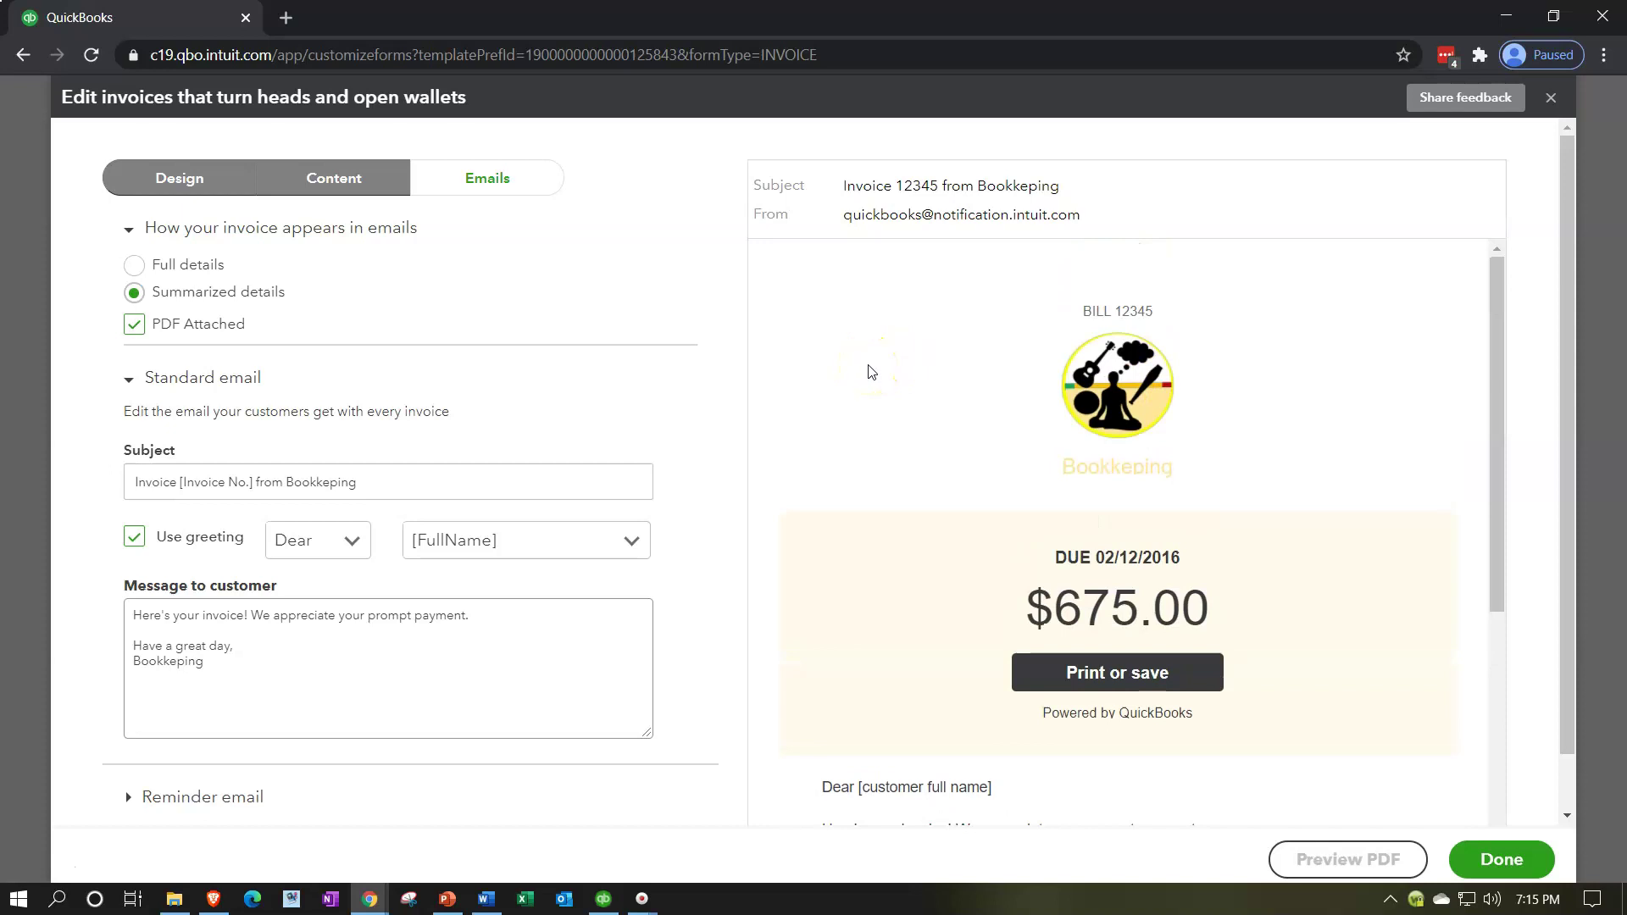
scroll(848, 399, down, 3)
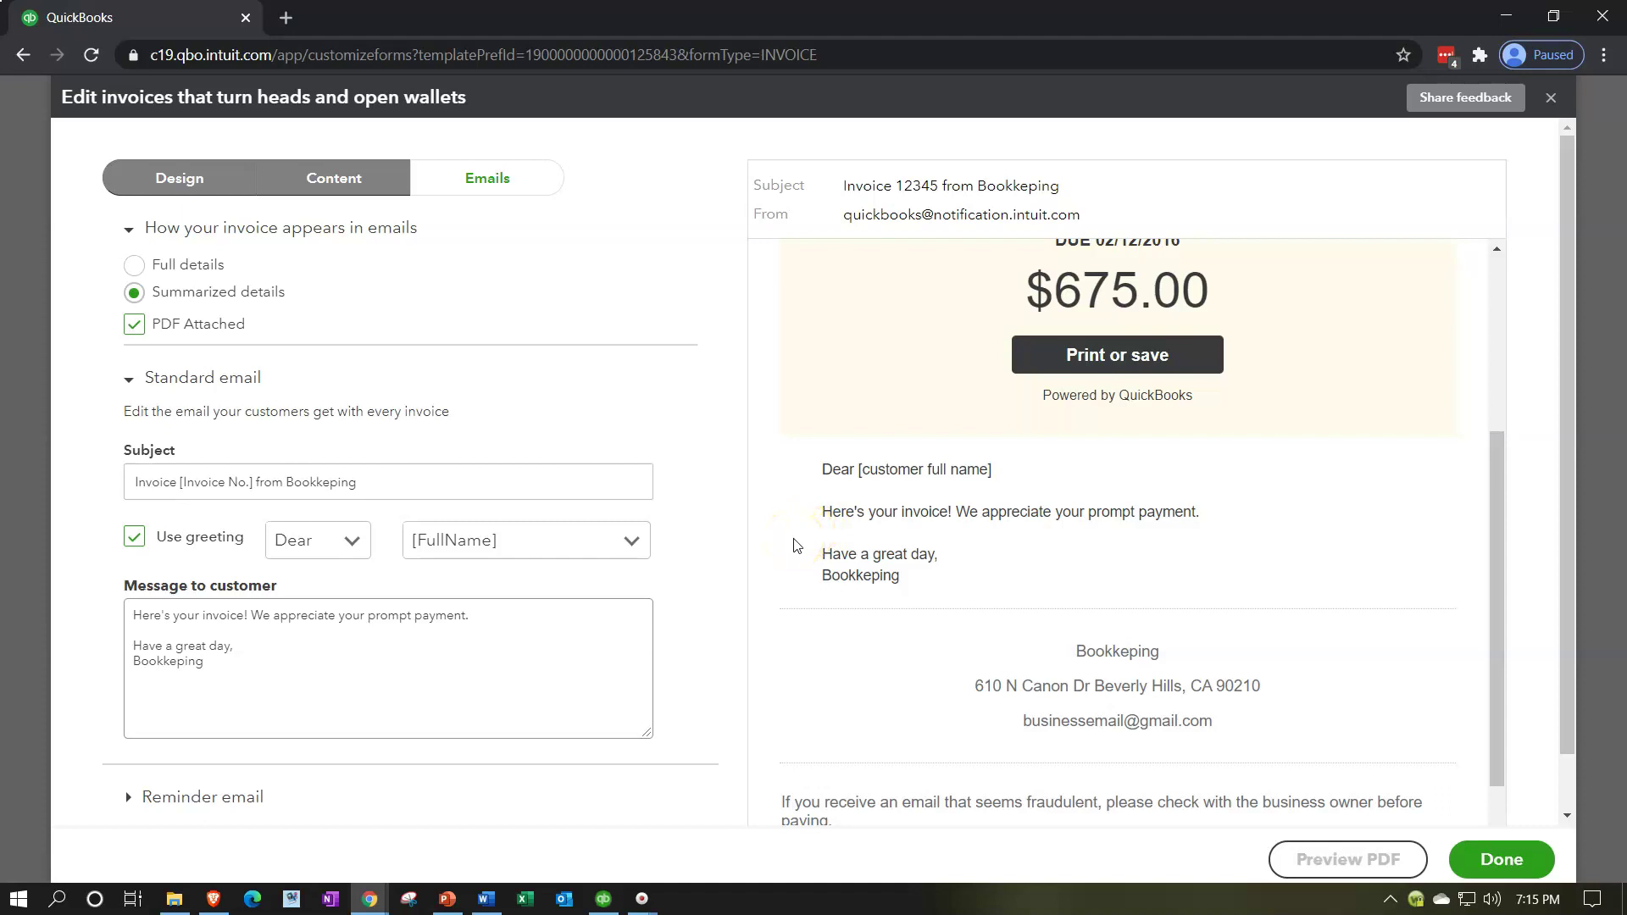
scroll(794, 545, down, 2)
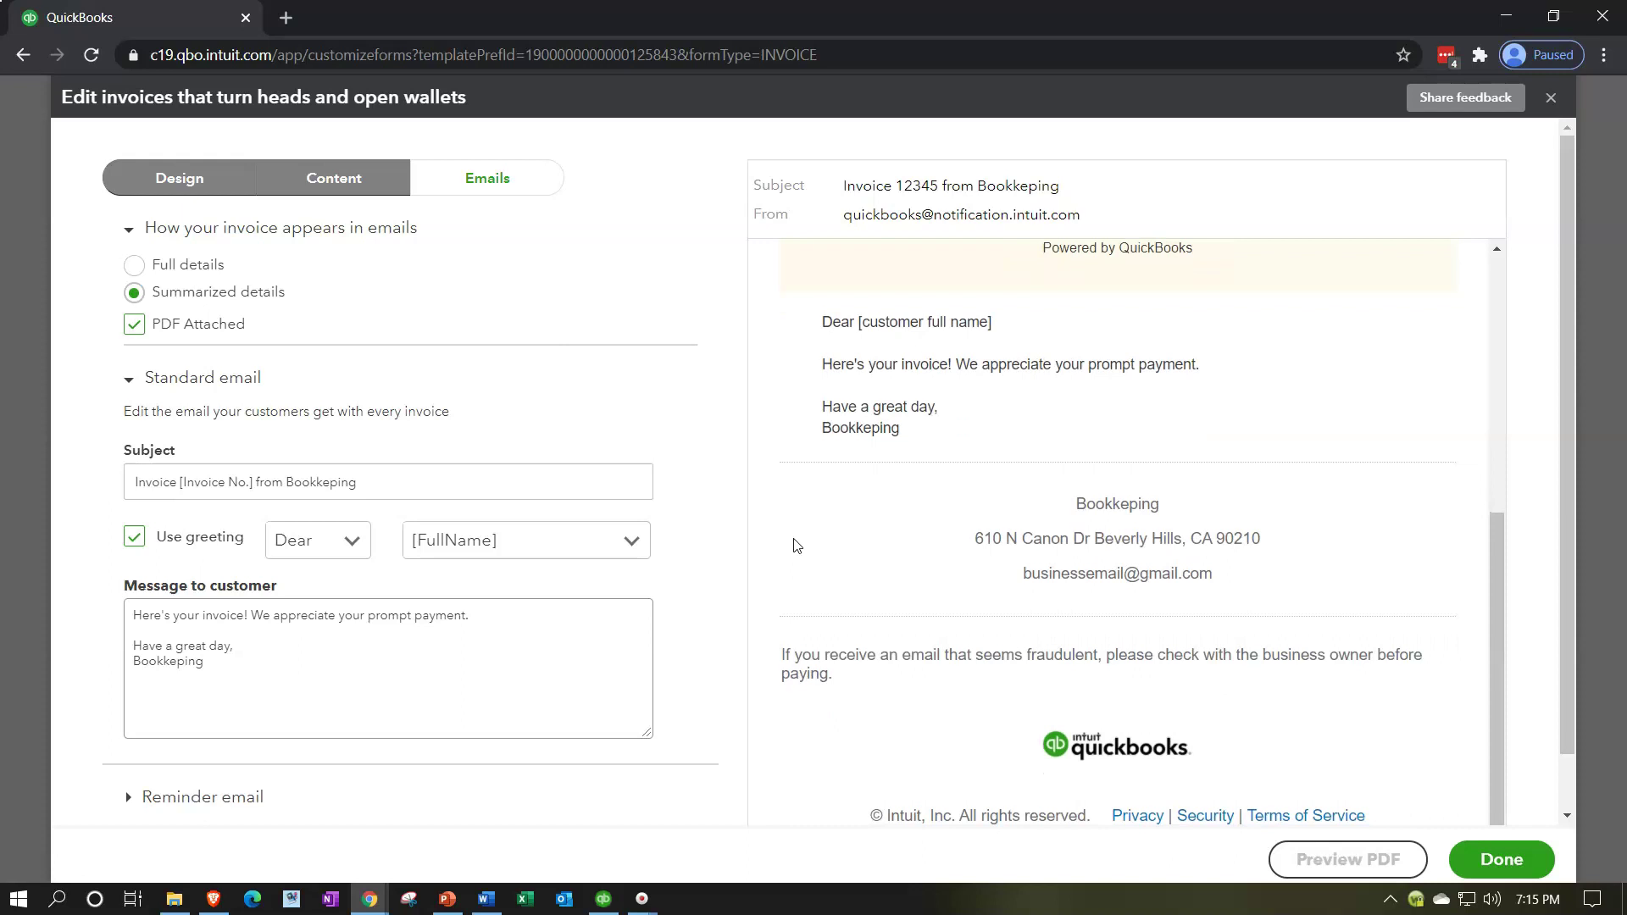
scroll(794, 545, up, 6)
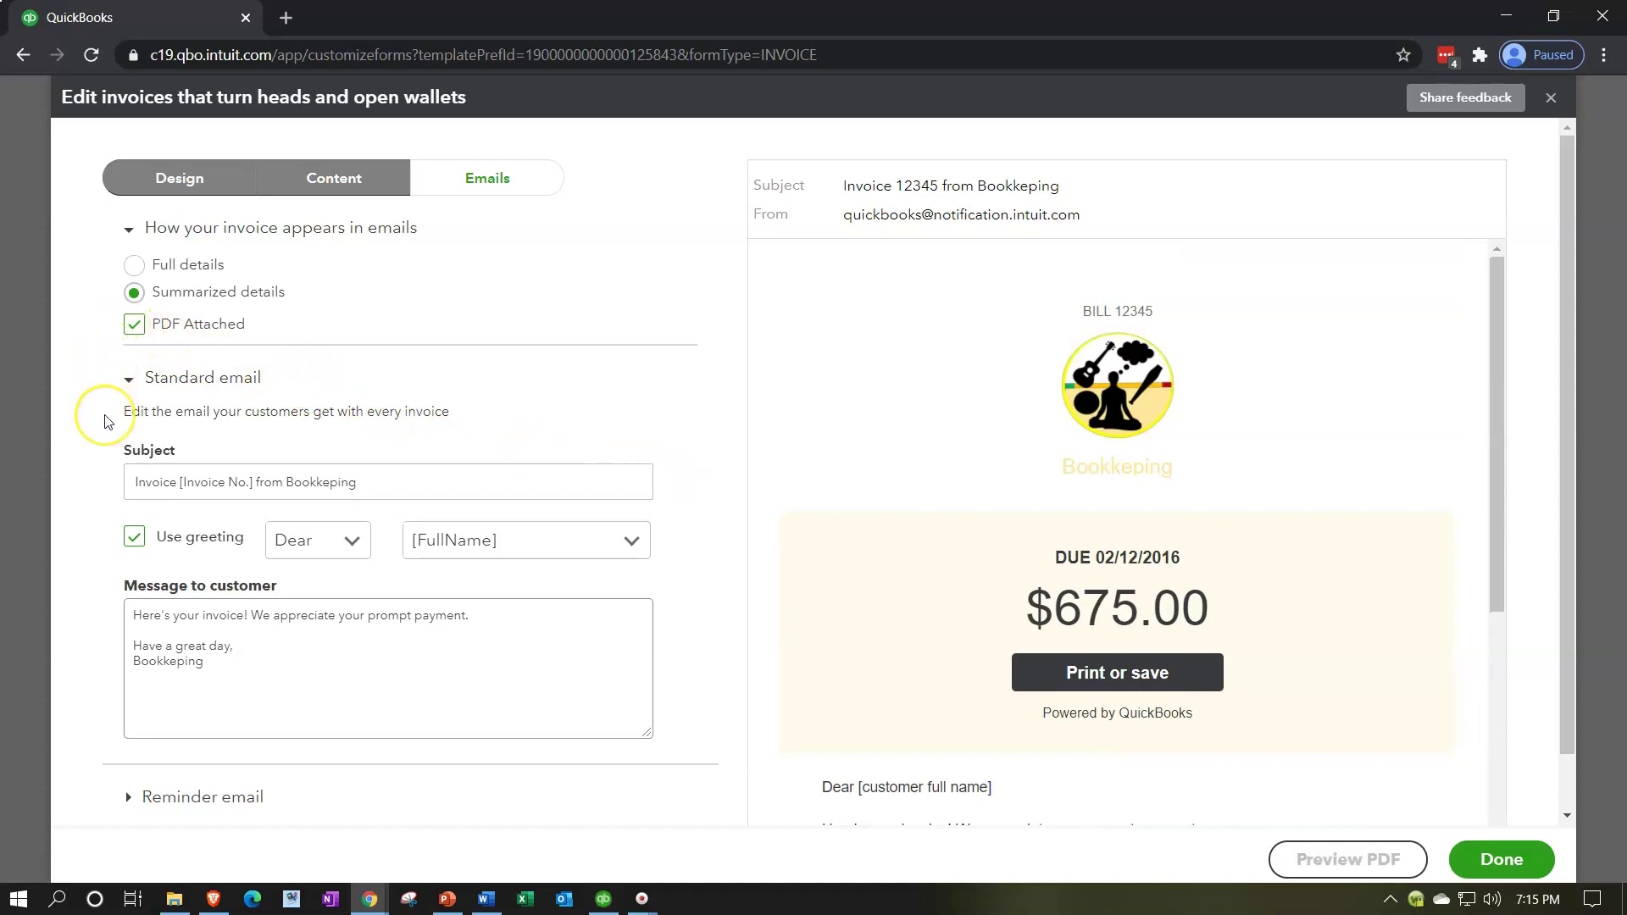
click(137, 491)
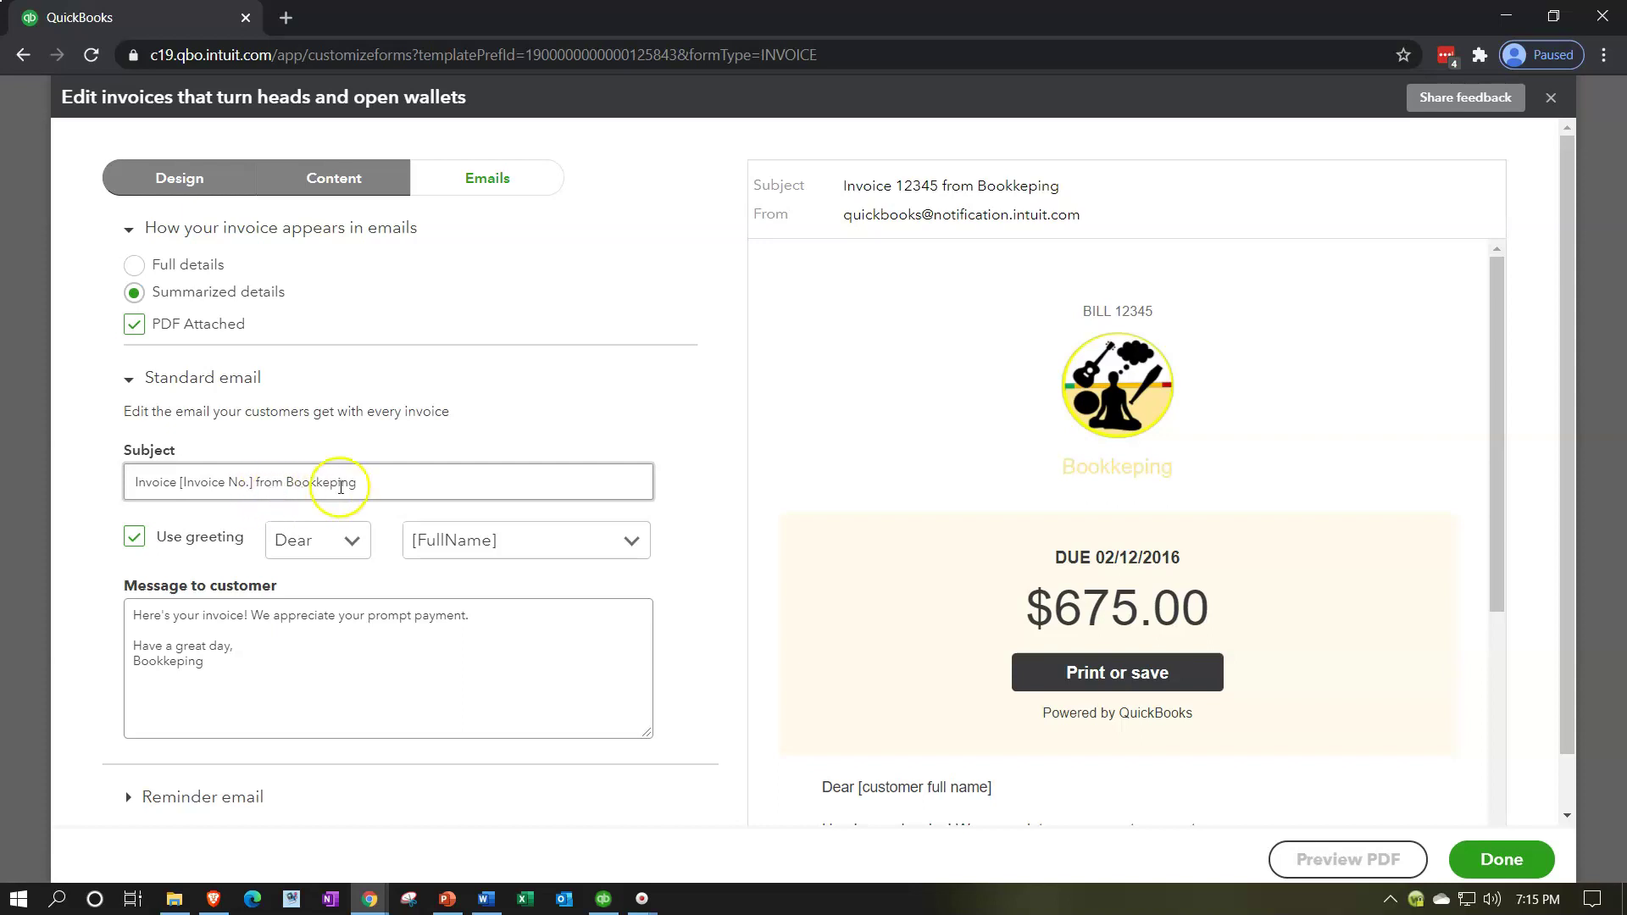
click(383, 484)
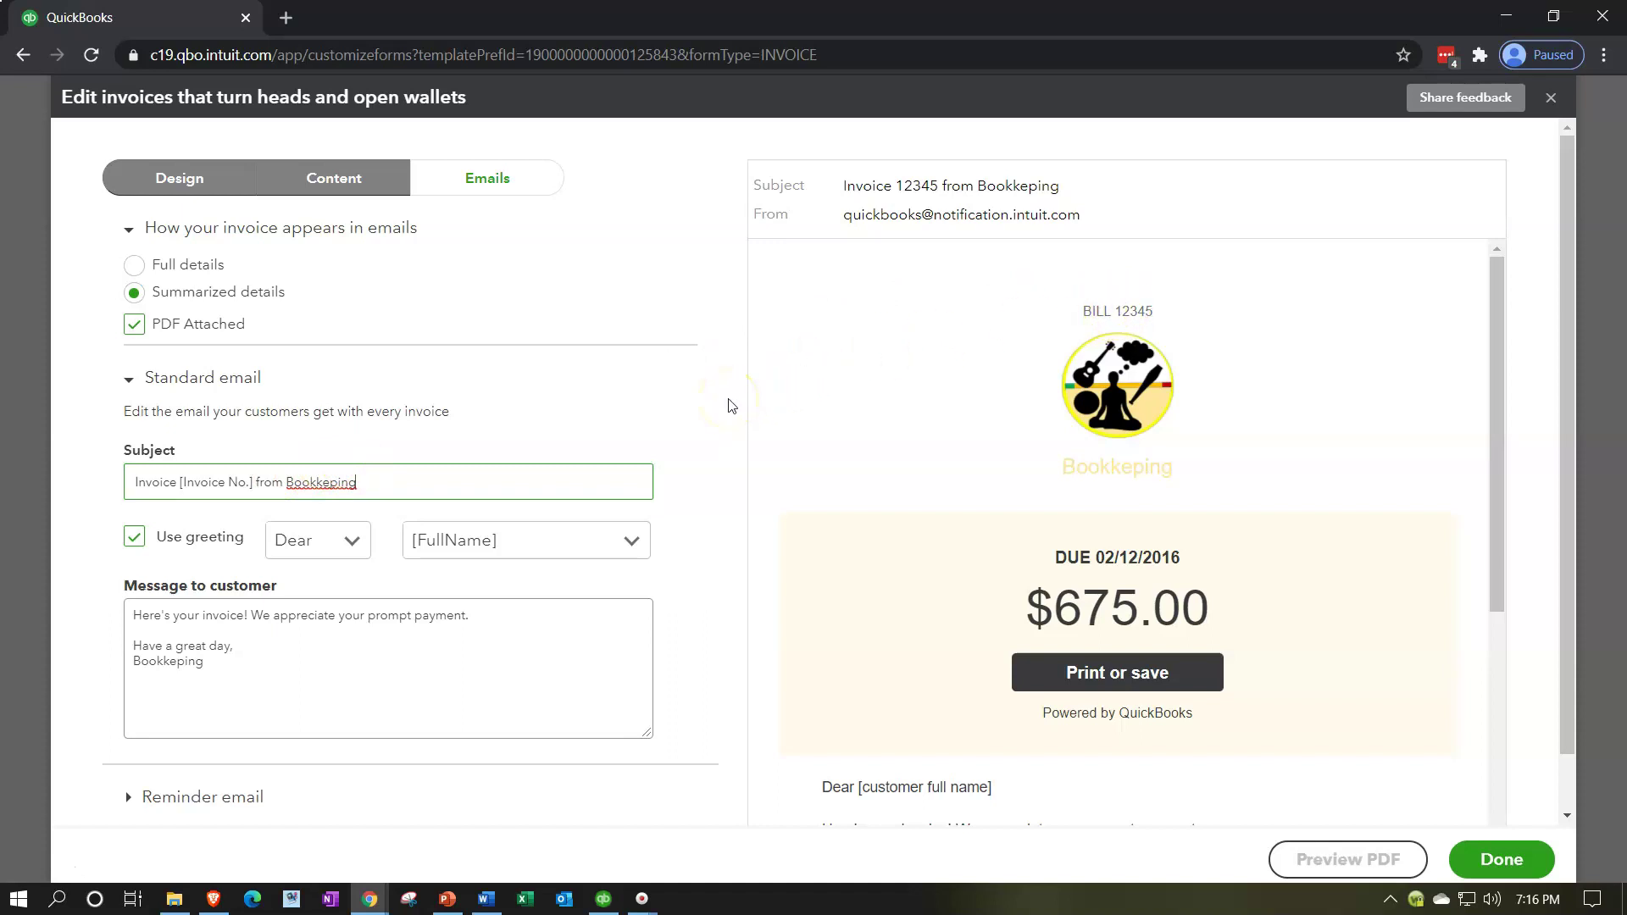
scroll(970, 414, down, 3)
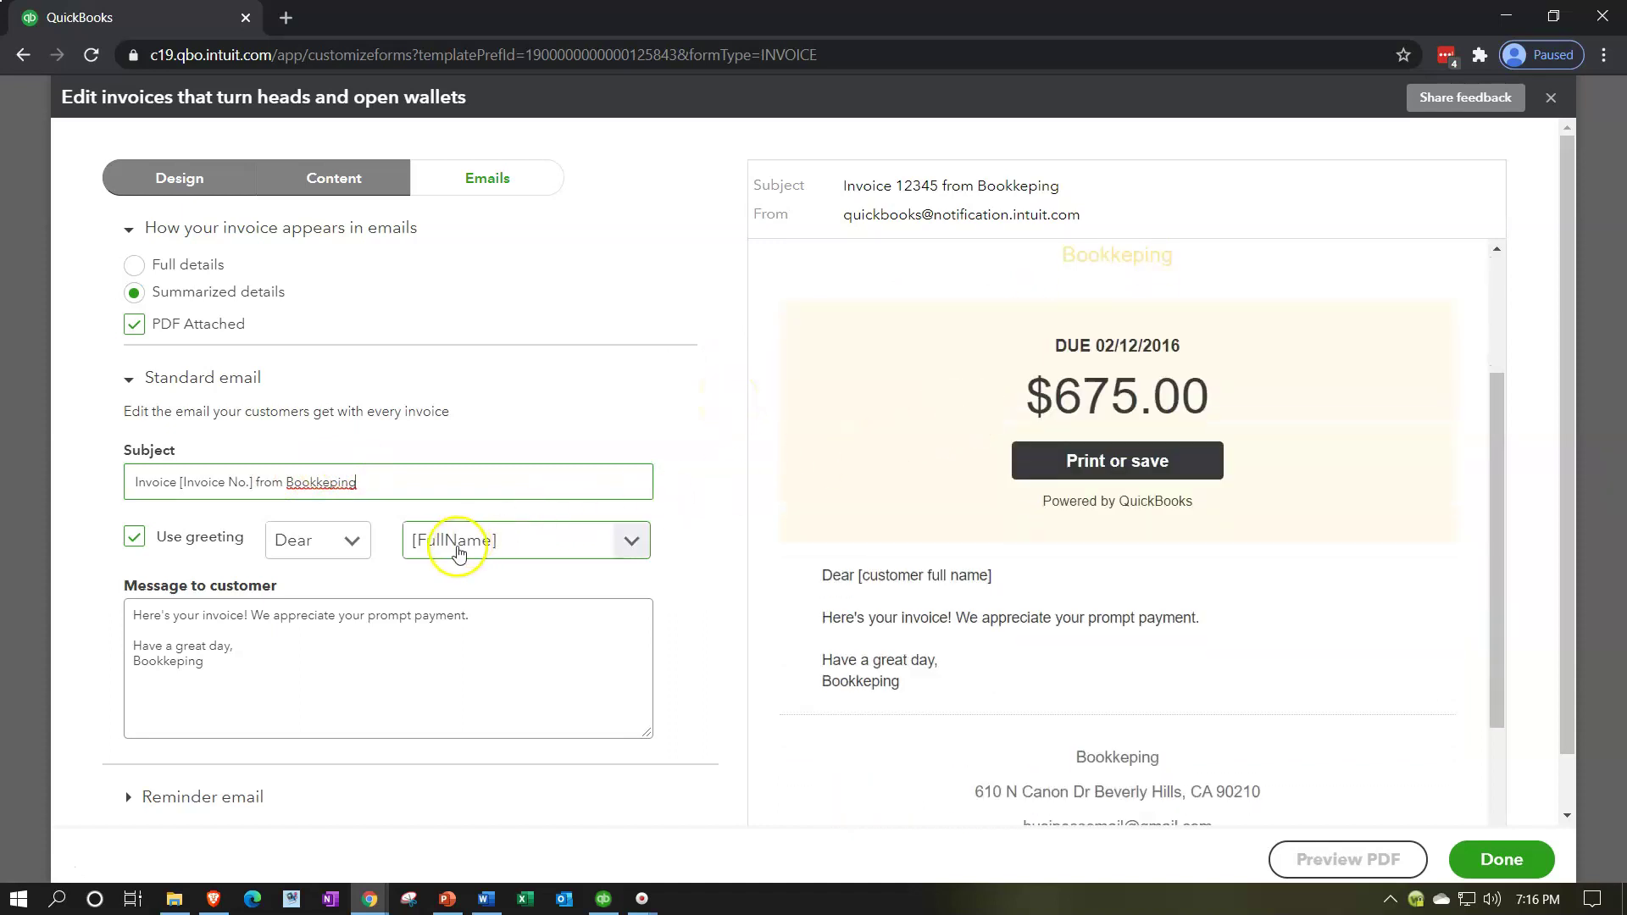
- Change the email greeting from 'Dear' with full name to 'To [CompanyName]'
click(355, 546)
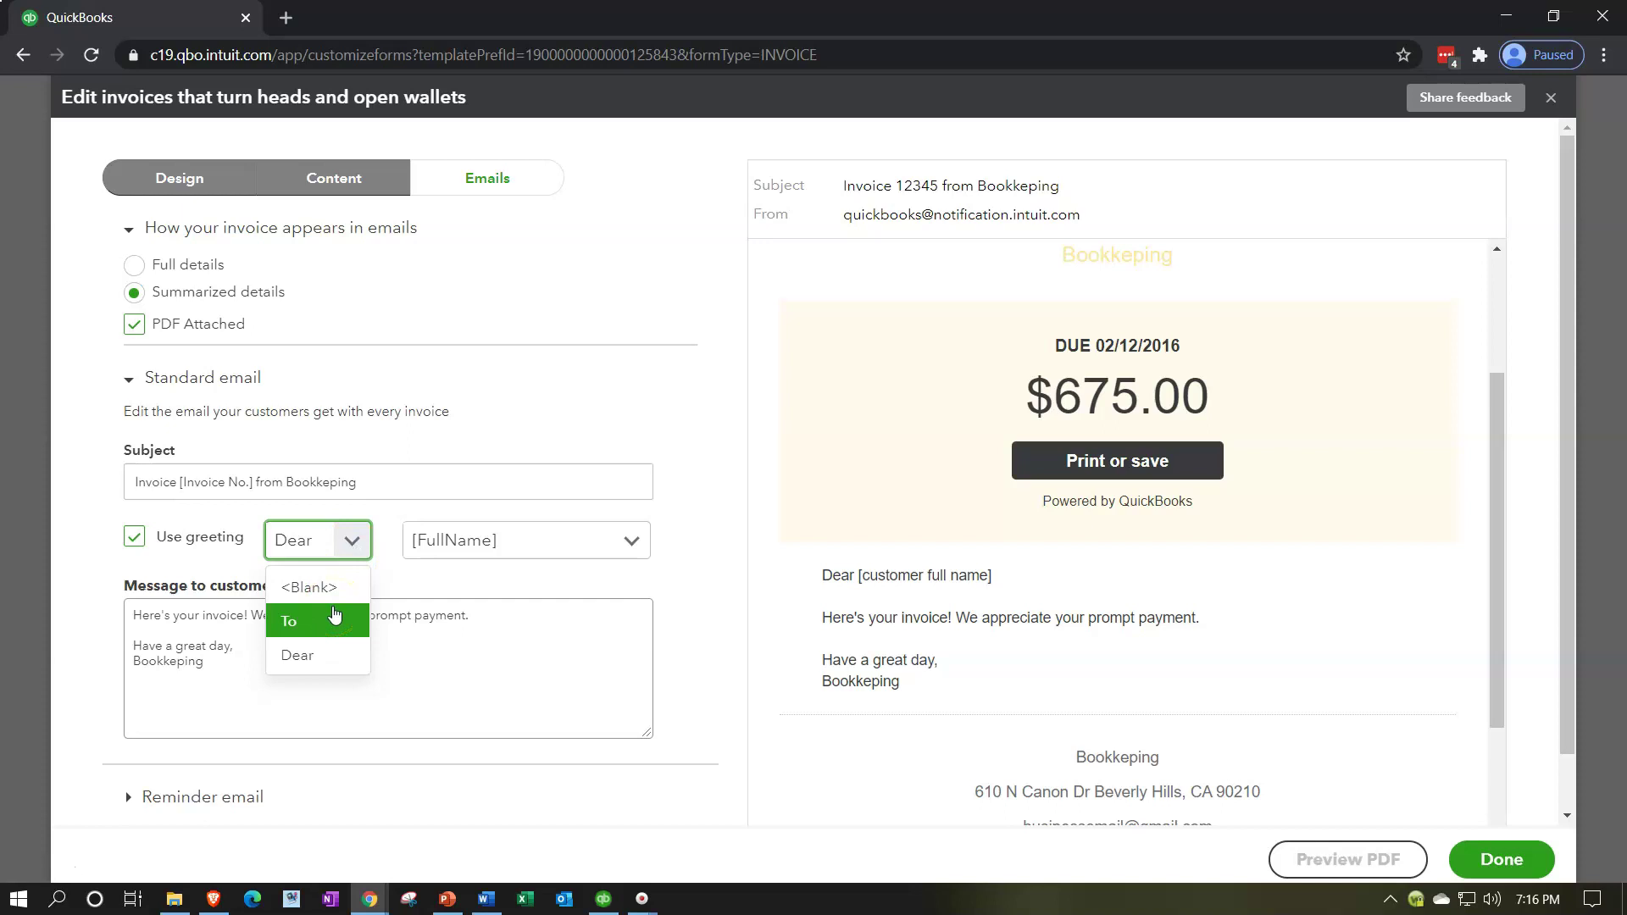
click(98, 534)
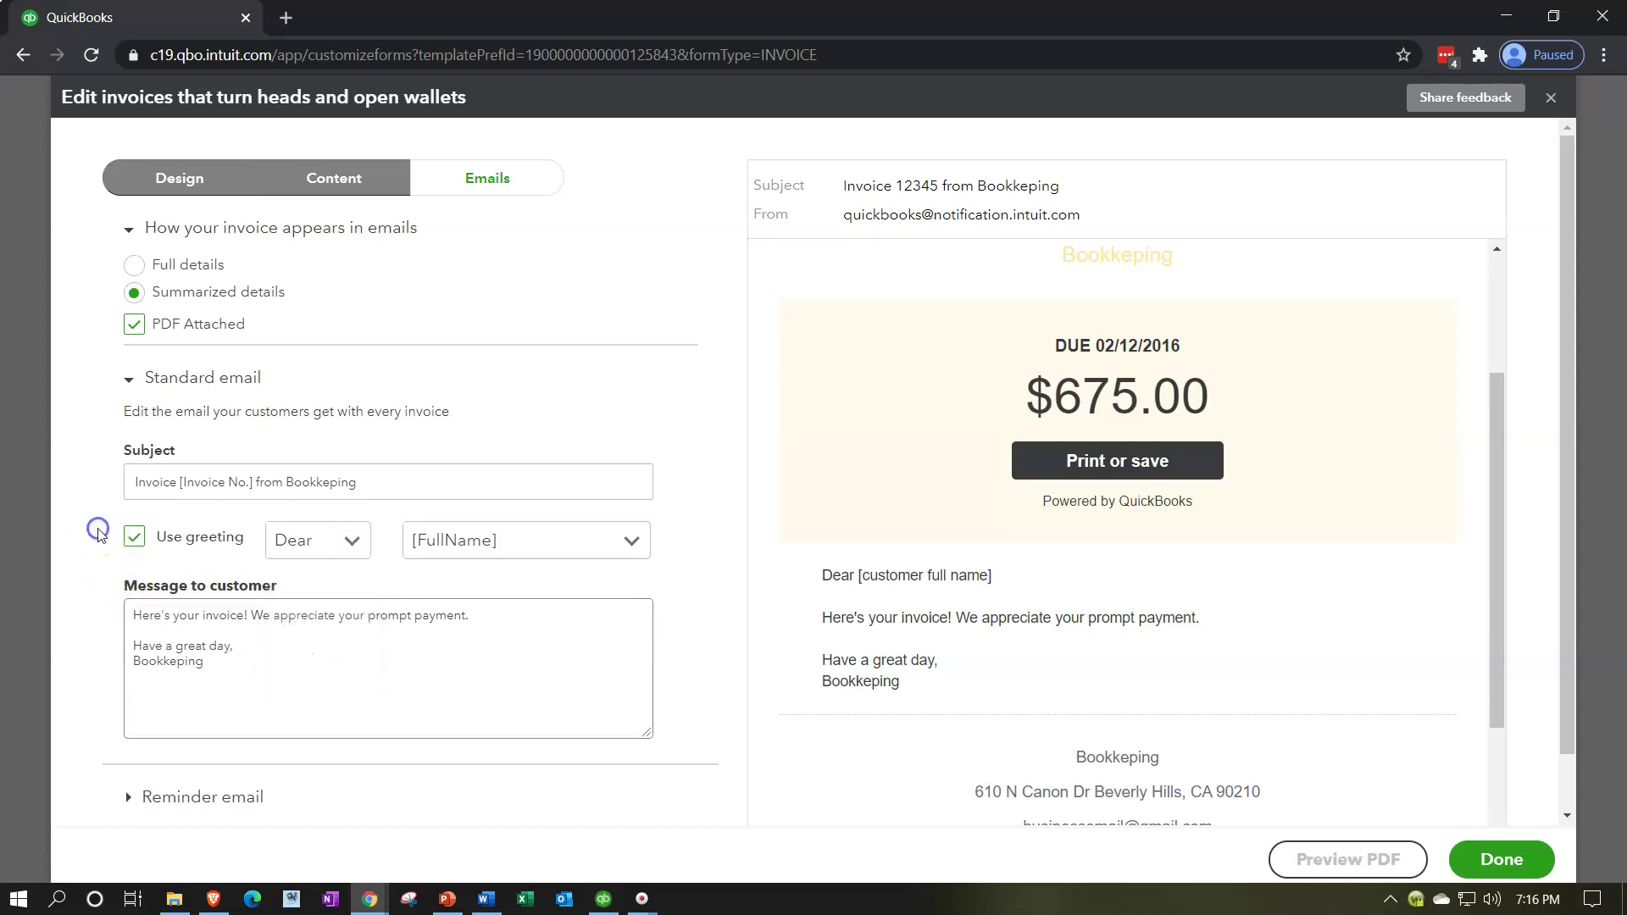
click(634, 541)
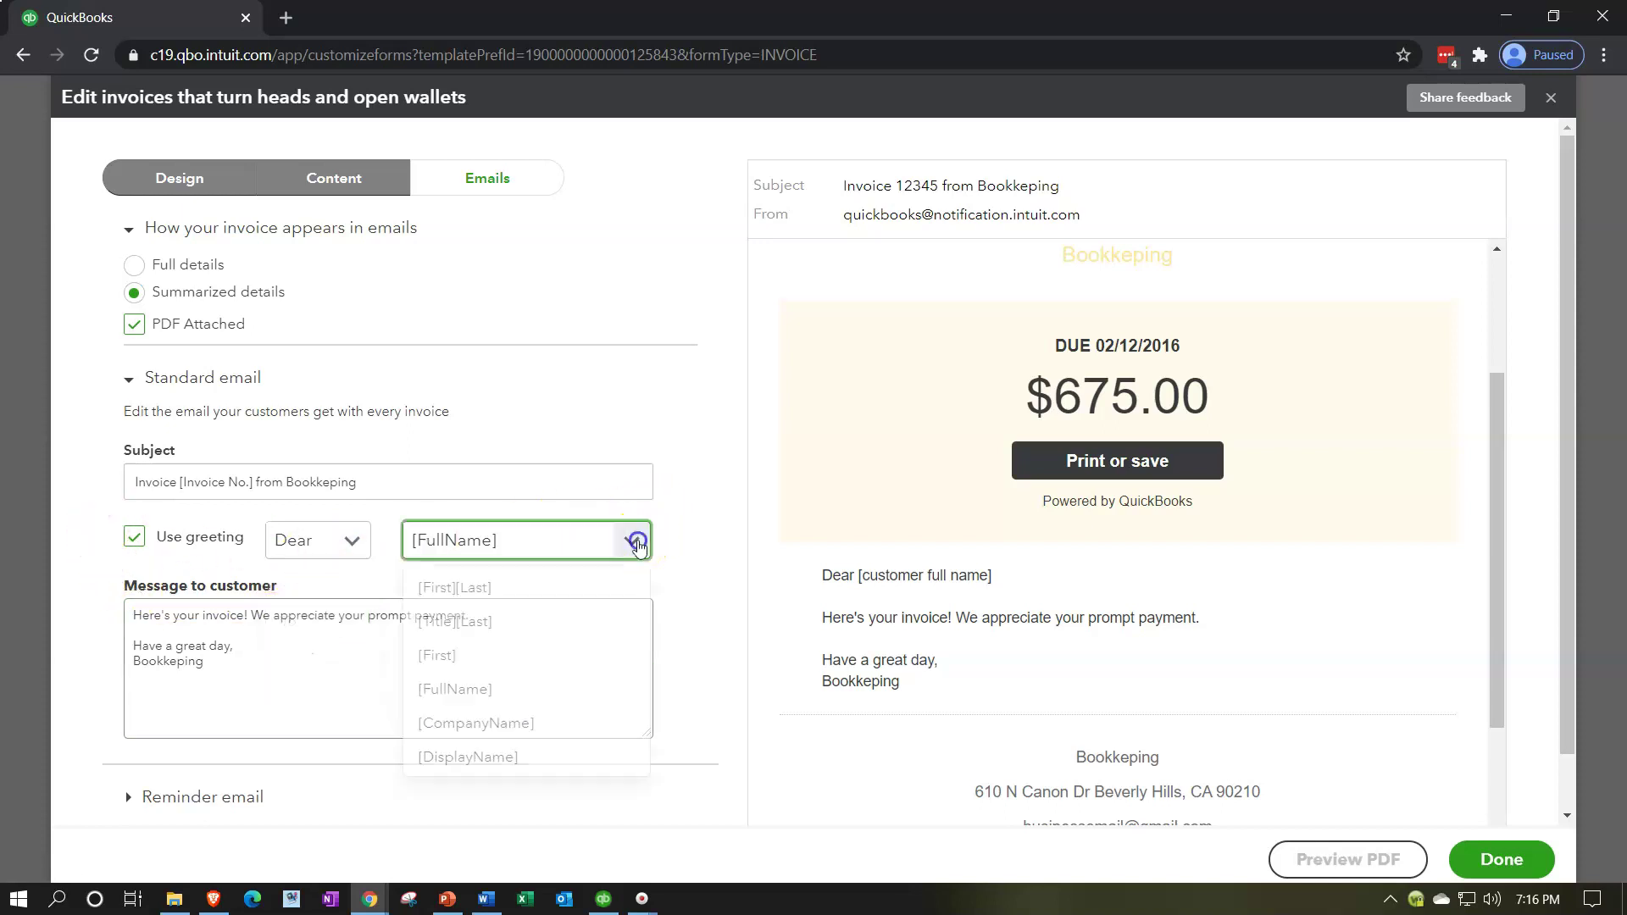
click(586, 589)
click(633, 540)
click(559, 654)
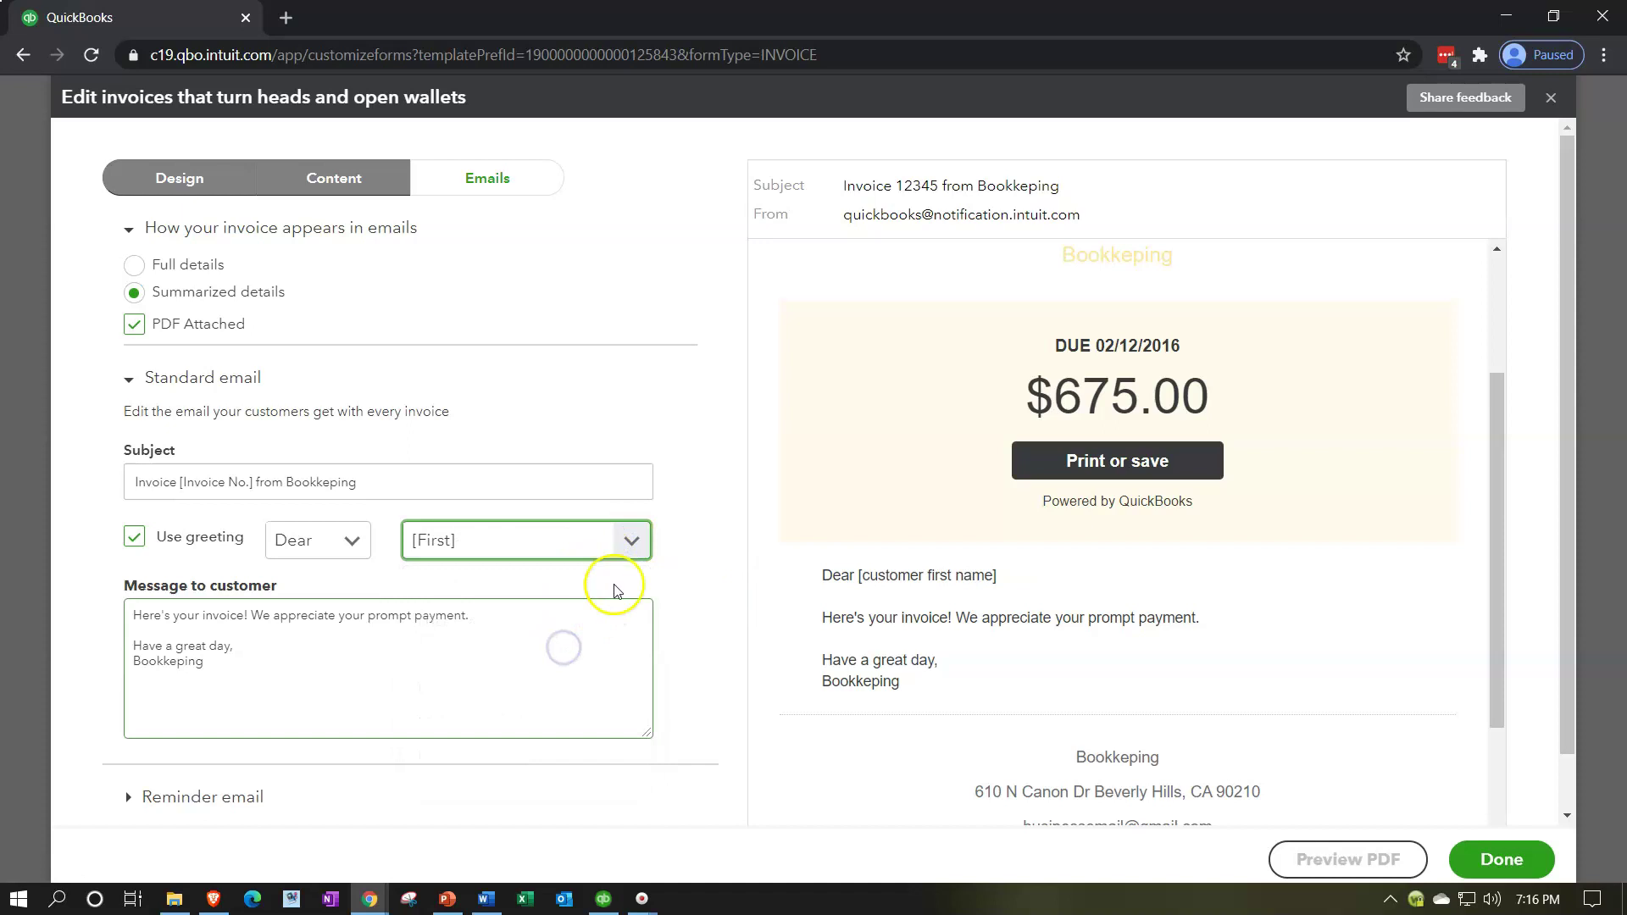
click(628, 543)
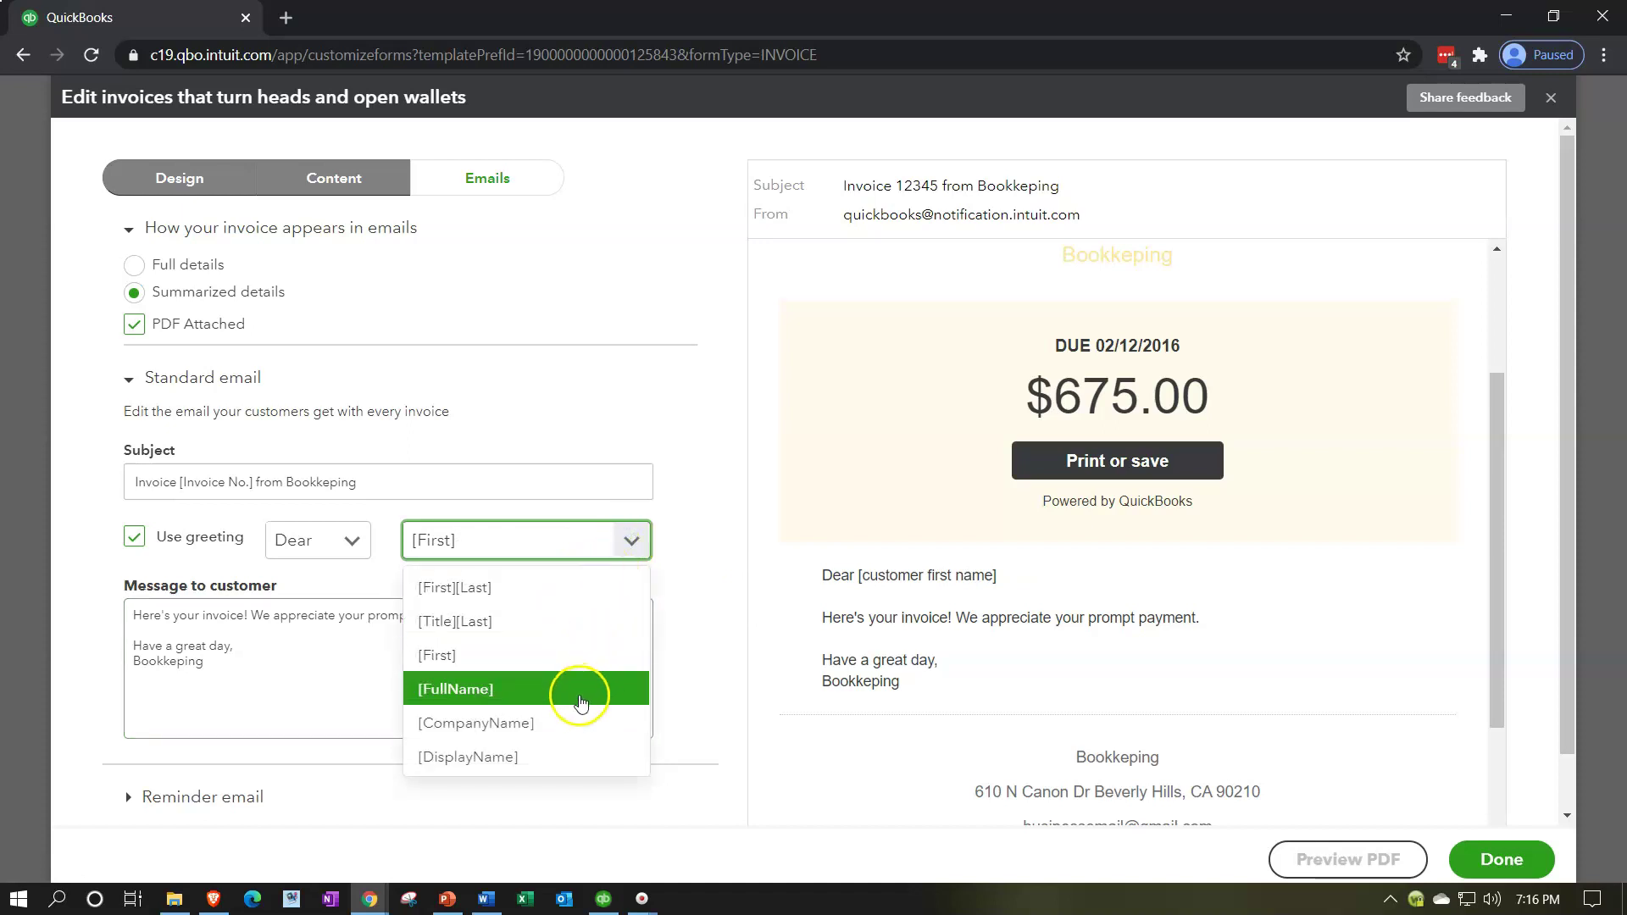
click(576, 721)
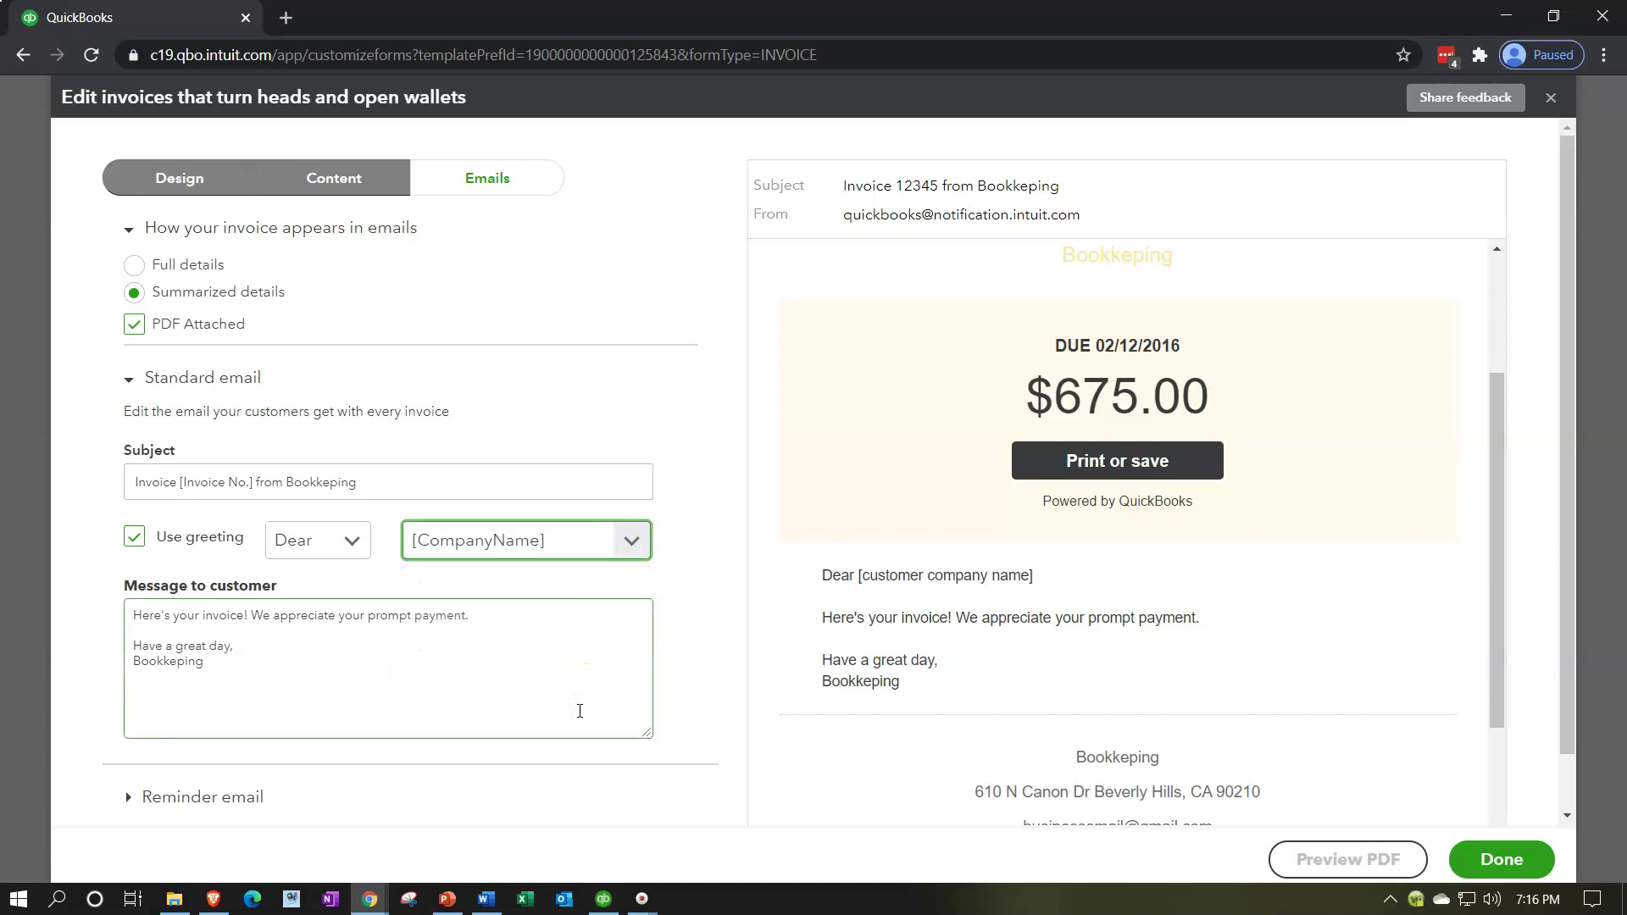
click(364, 540)
click(342, 610)
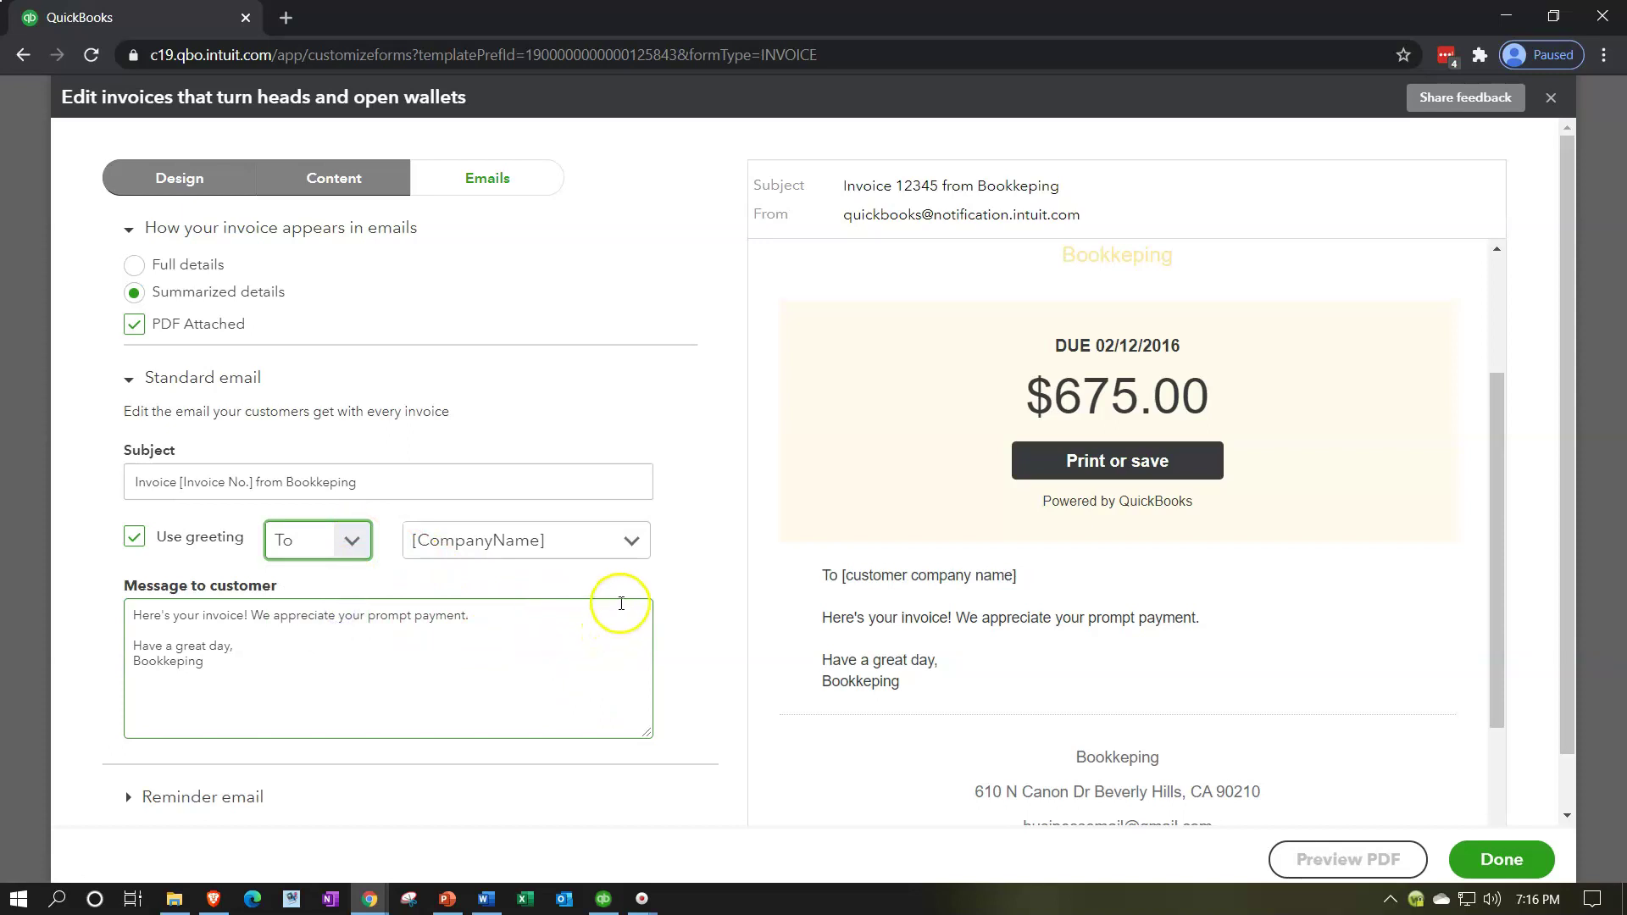
- Turn off the greeting and replace the '!' after 'Here's your invoice' with a period
click(136, 541)
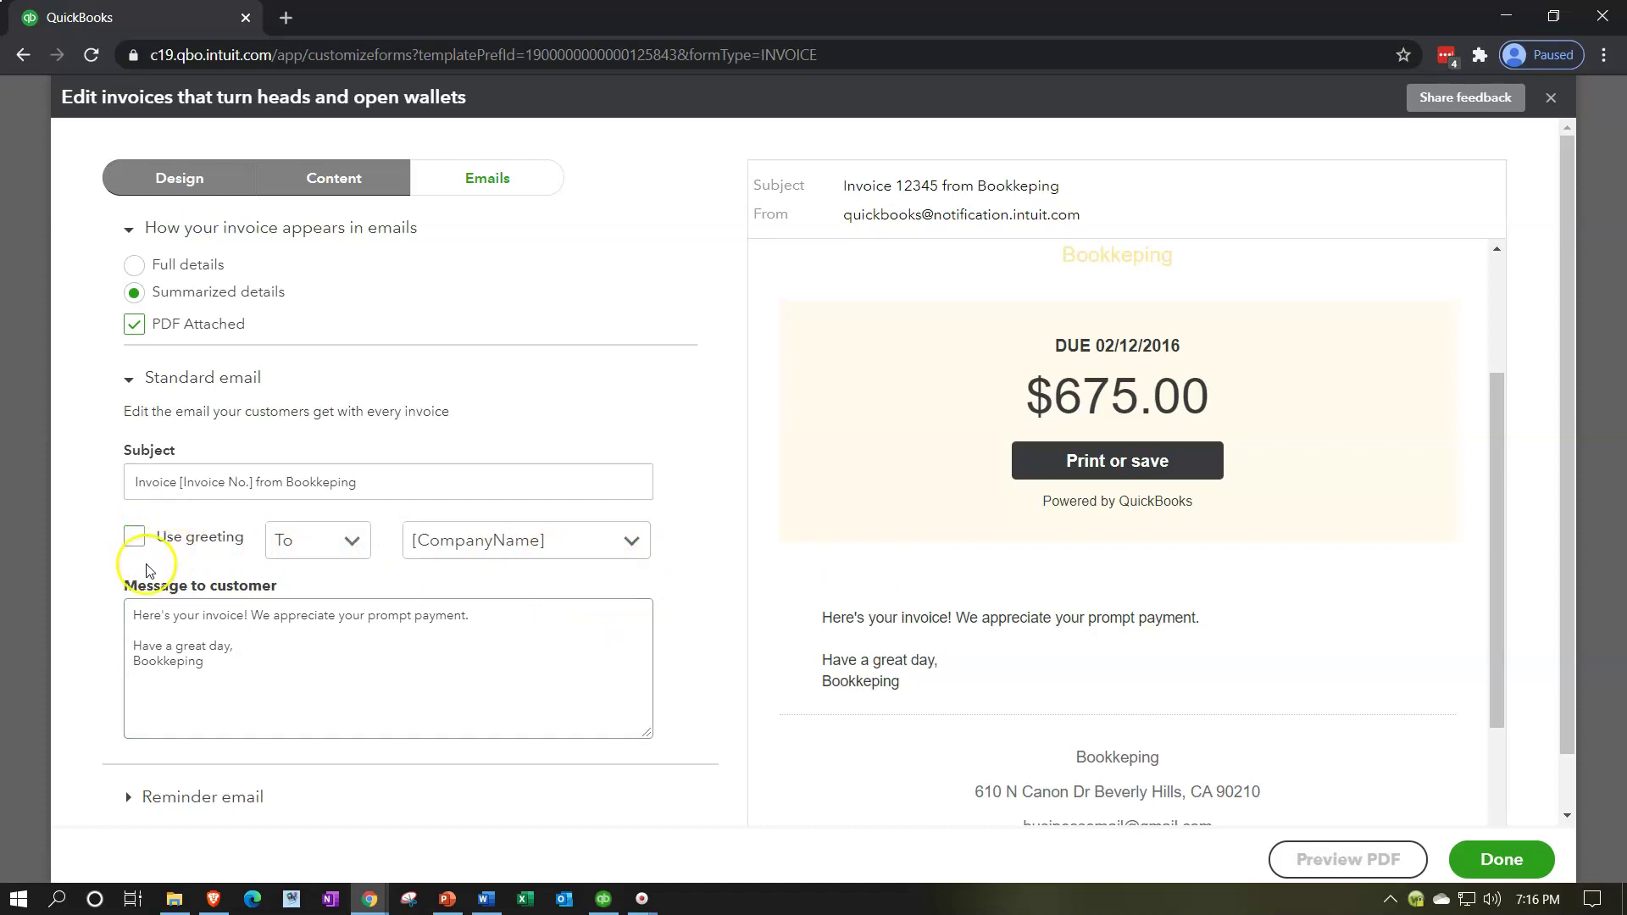
click(67, 589)
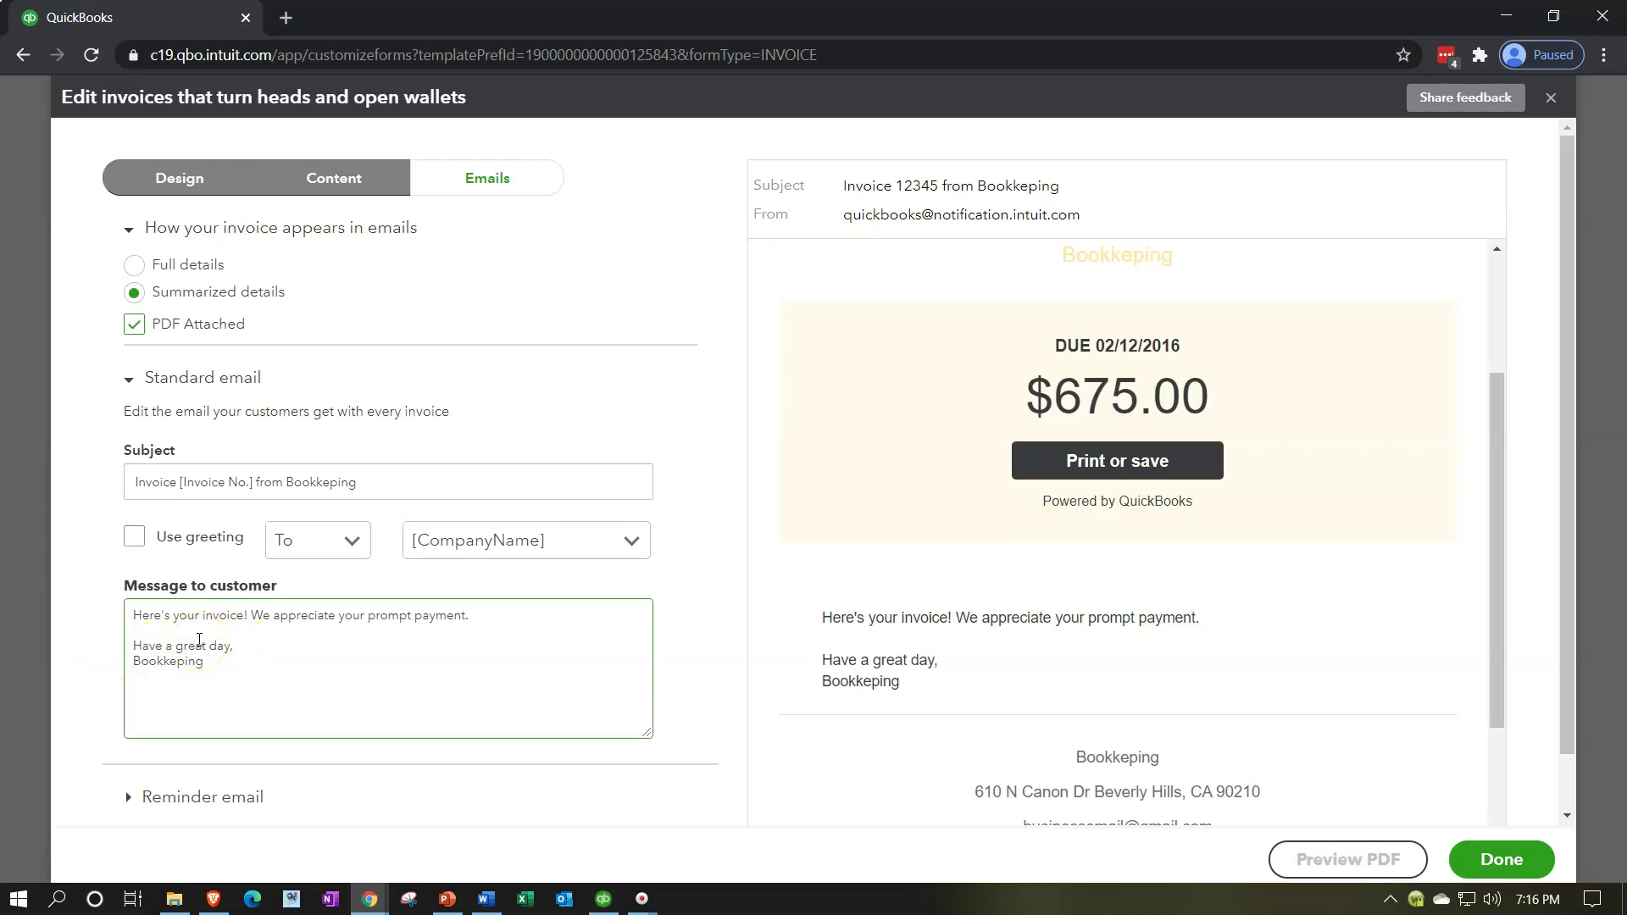
click(248, 616)
key(BackSpace)
text(.)
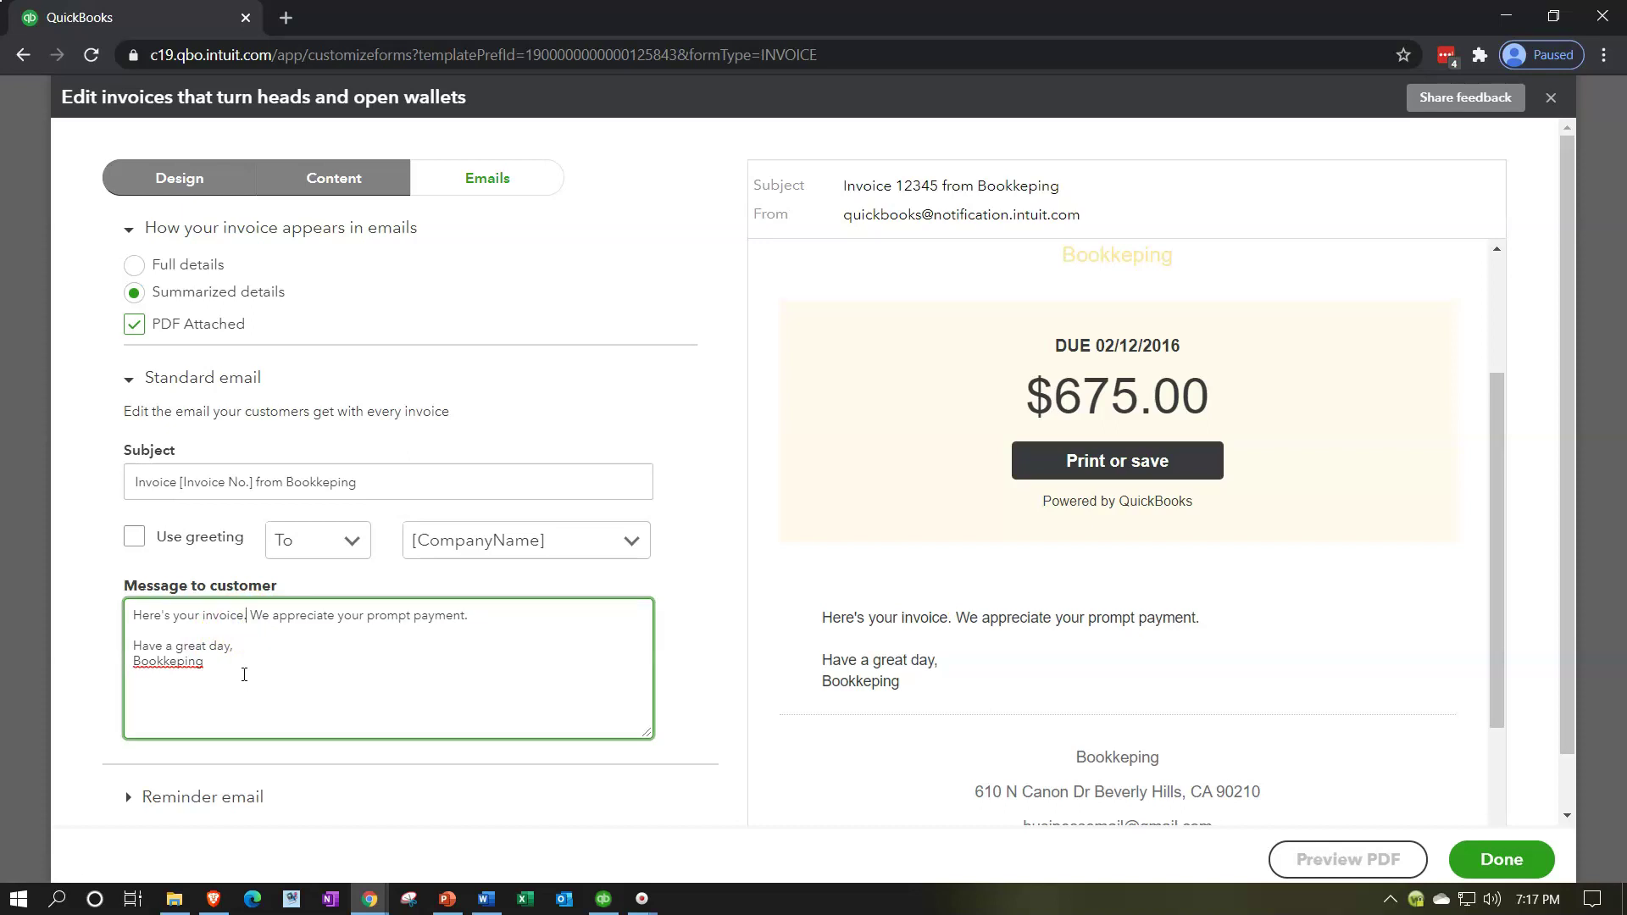
- Add a 'p' to the misspelled signature, making it 'Bookkepping'
click(253, 667)
click(182, 661)
text(p)
- In the reminder email, end the 'let us know' sentence with a period
scroll(683, 627, down, 1)
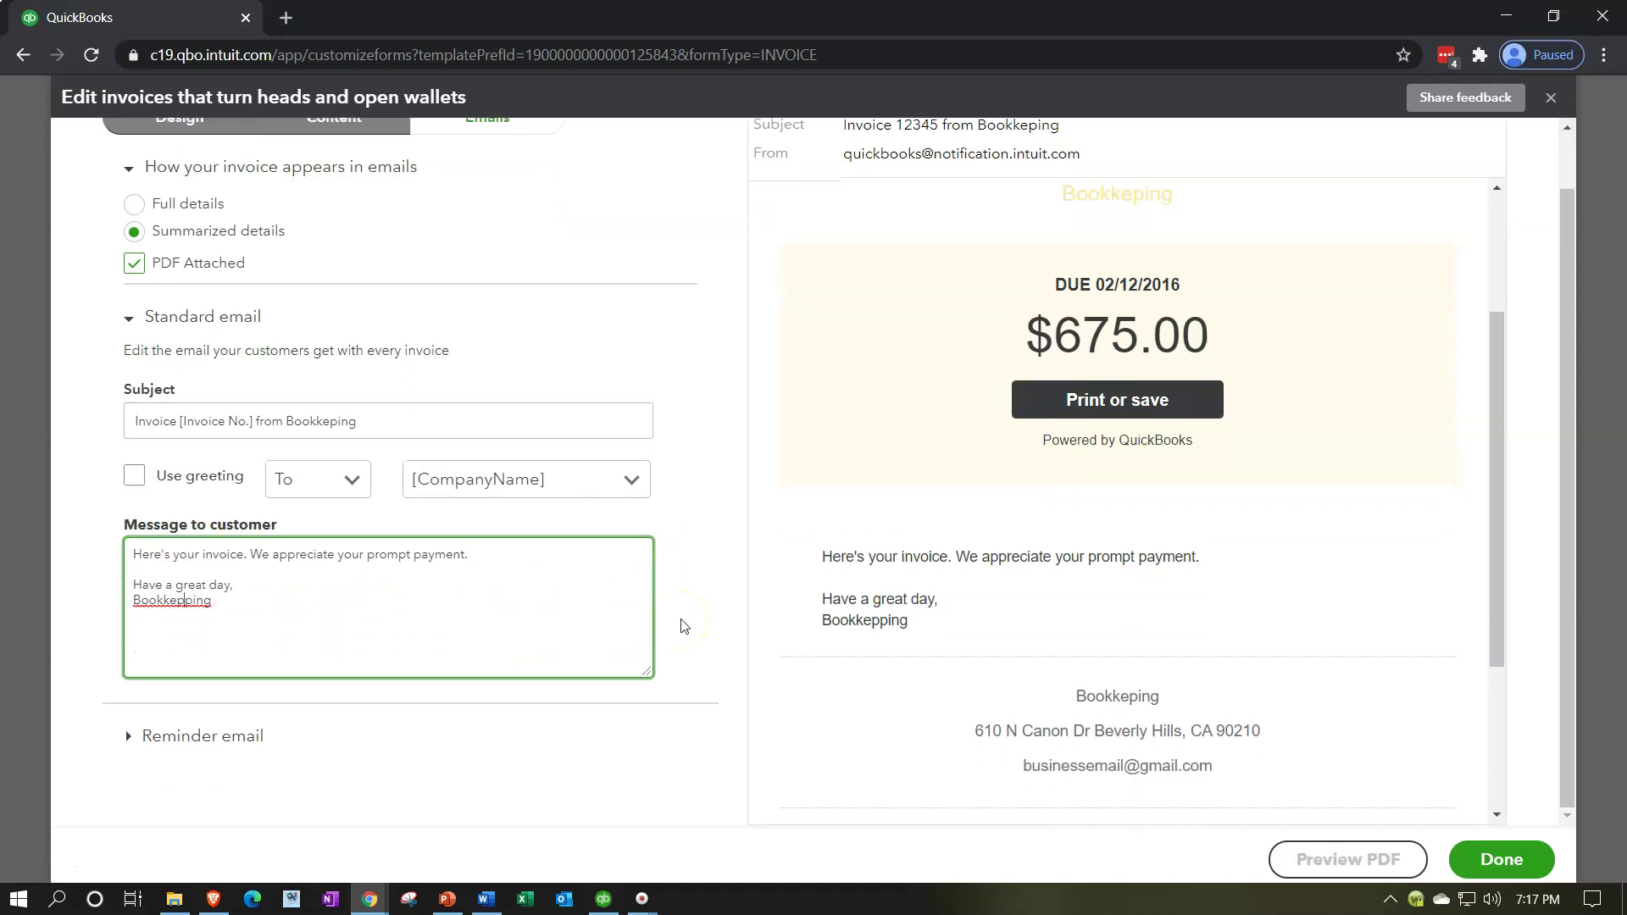
click(129, 736)
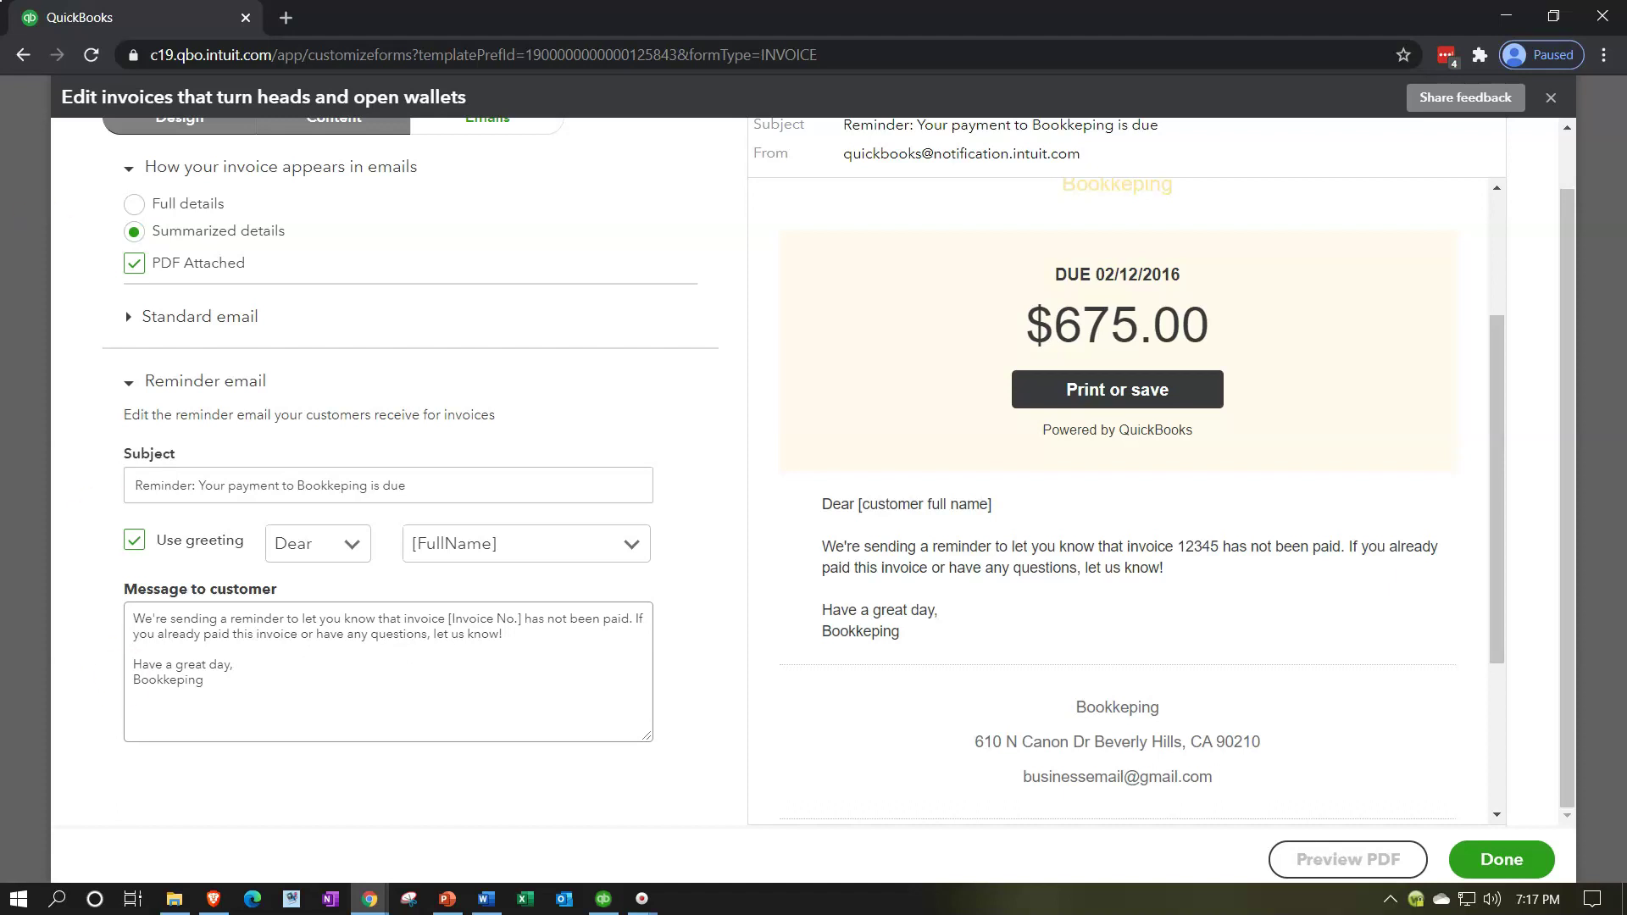
click(525, 636)
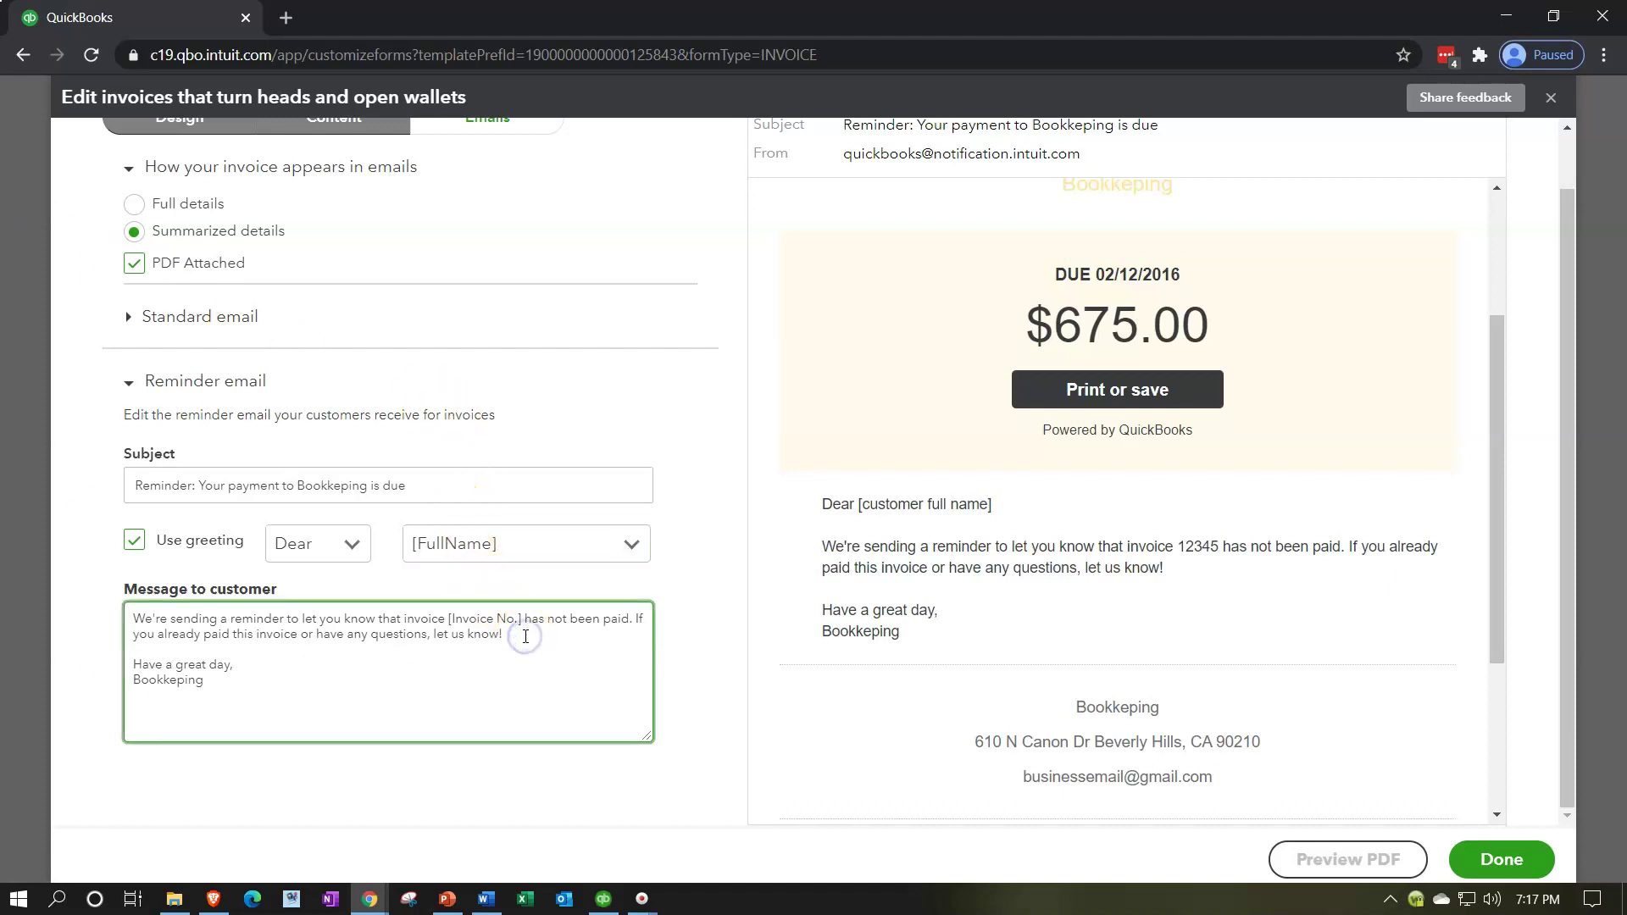
text(.)
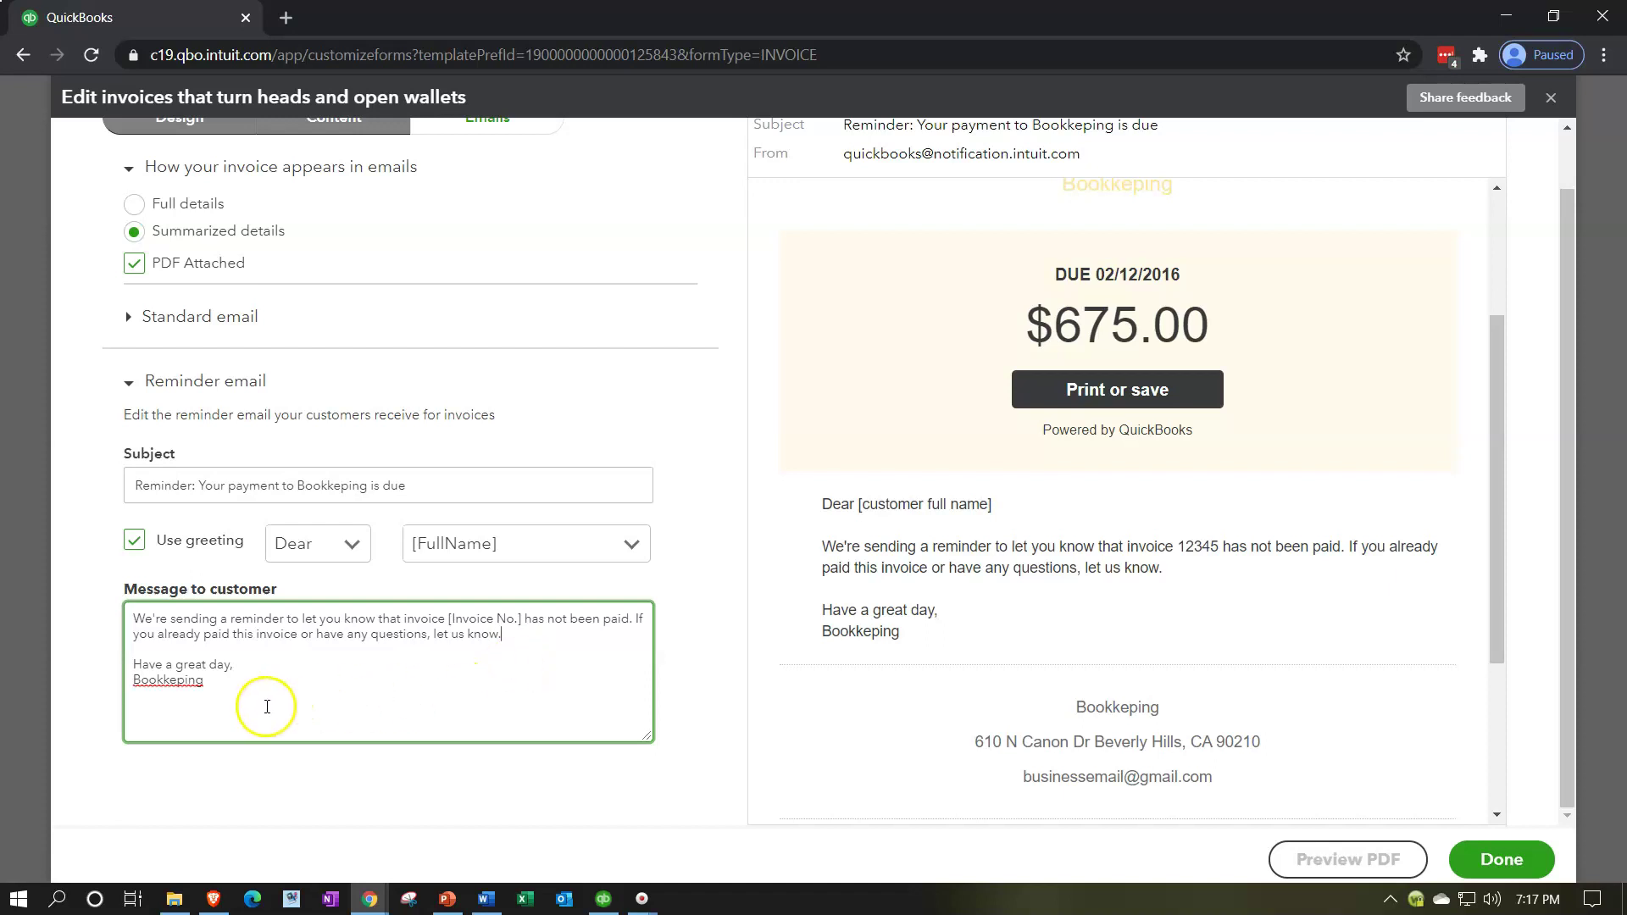
- Correct the reminder email signature to 'Bookkeeping' using the spelling suggestion
click(187, 689)
text(p)
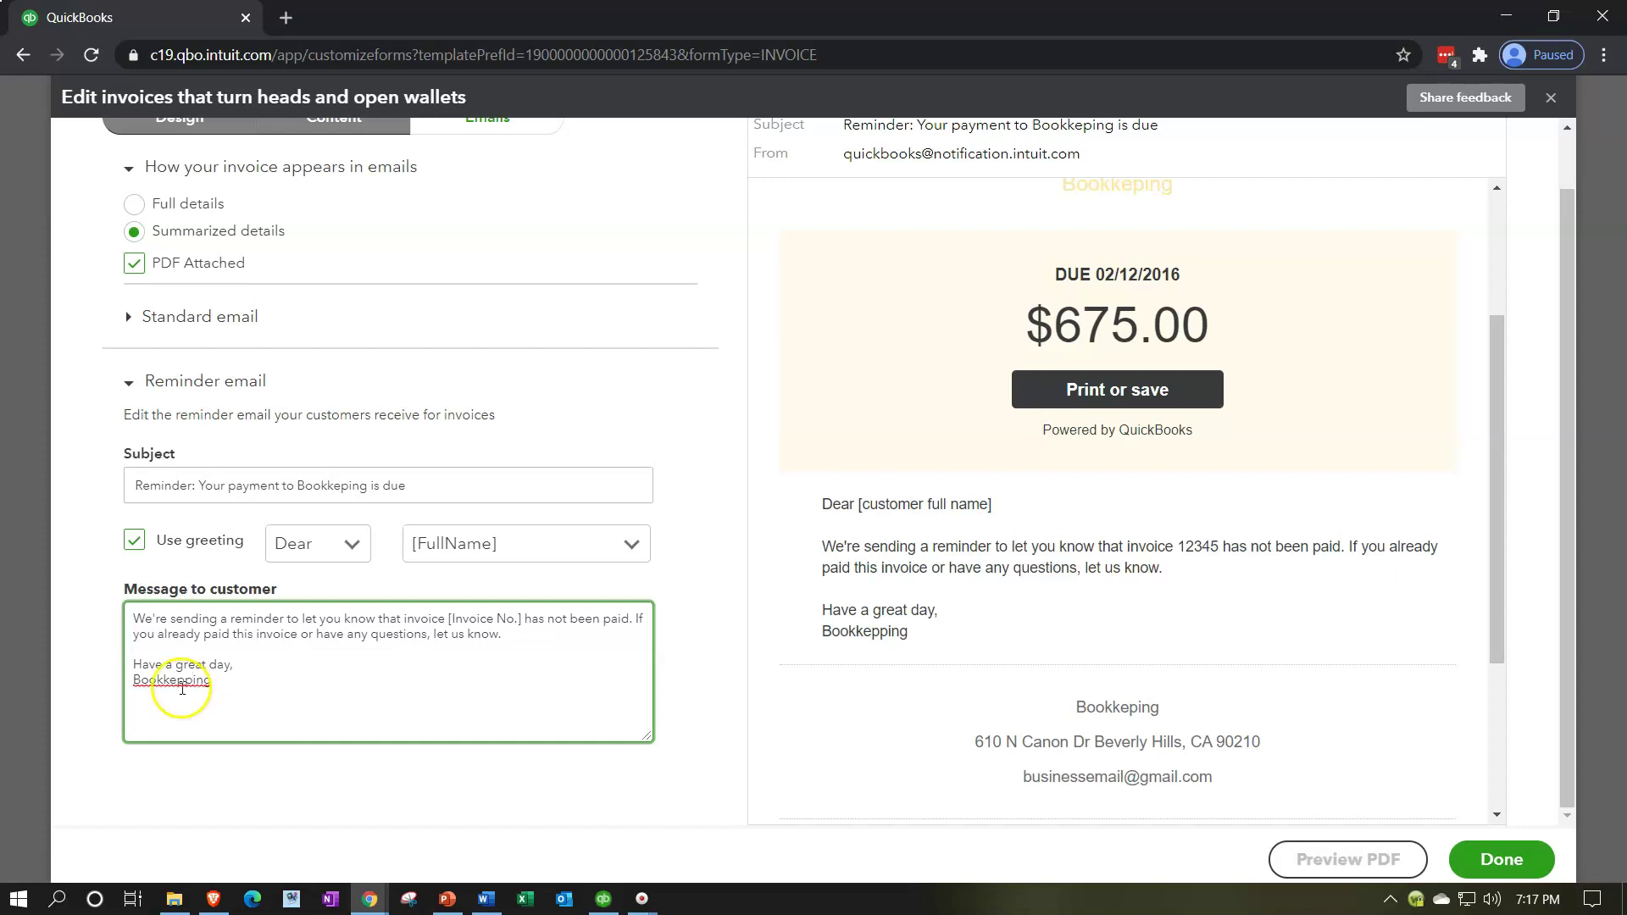
right_click(181, 681)
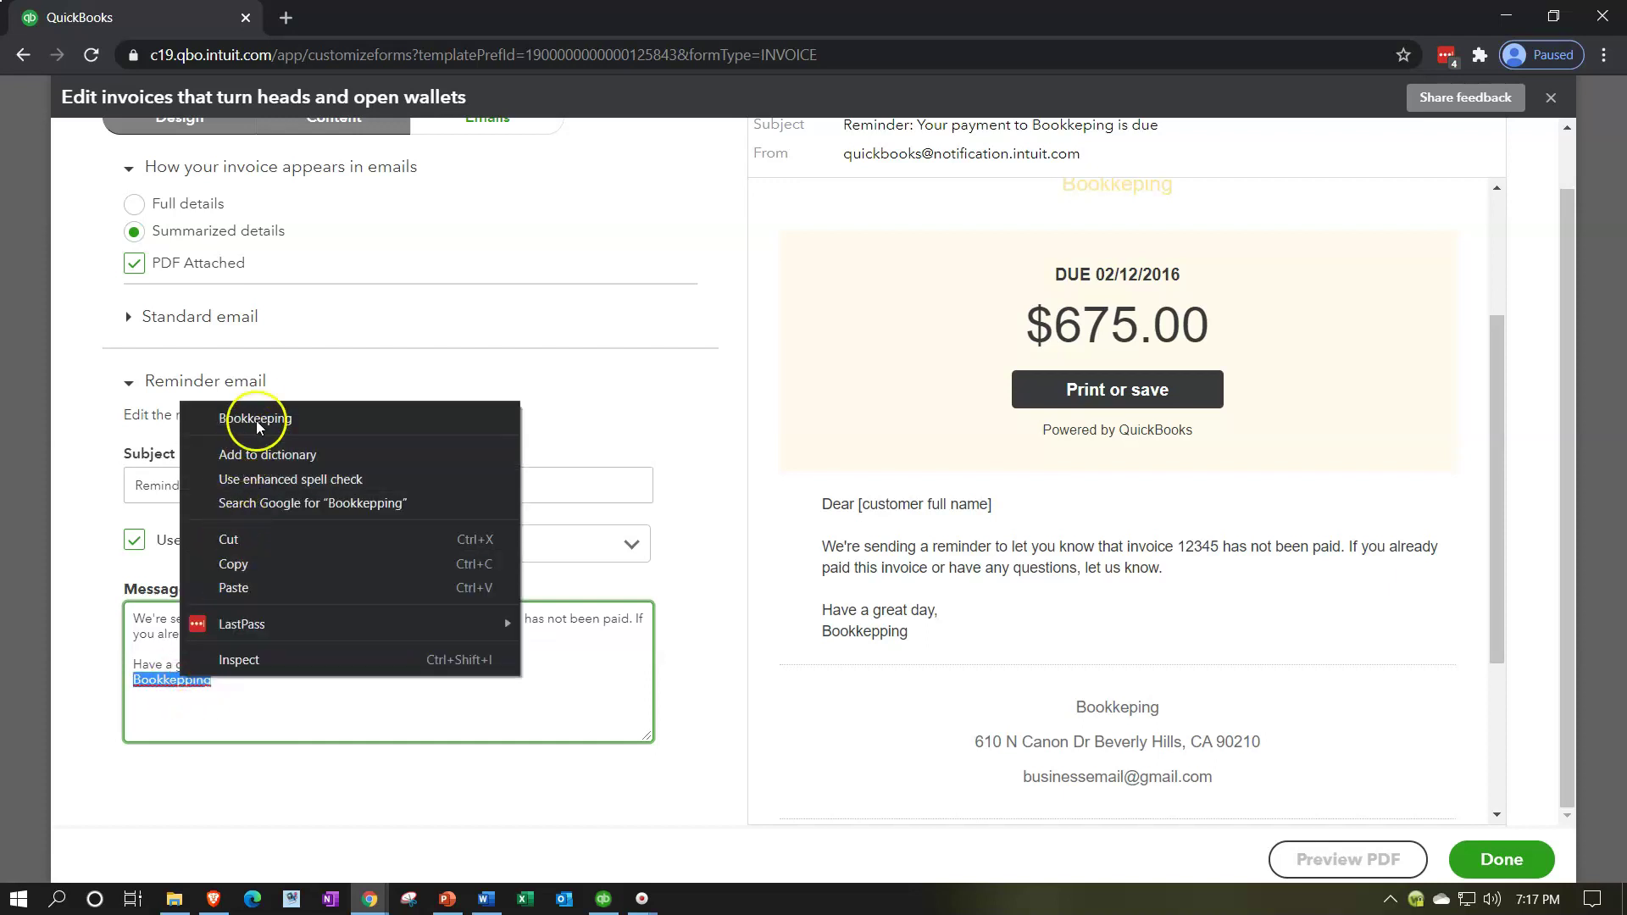
click(261, 419)
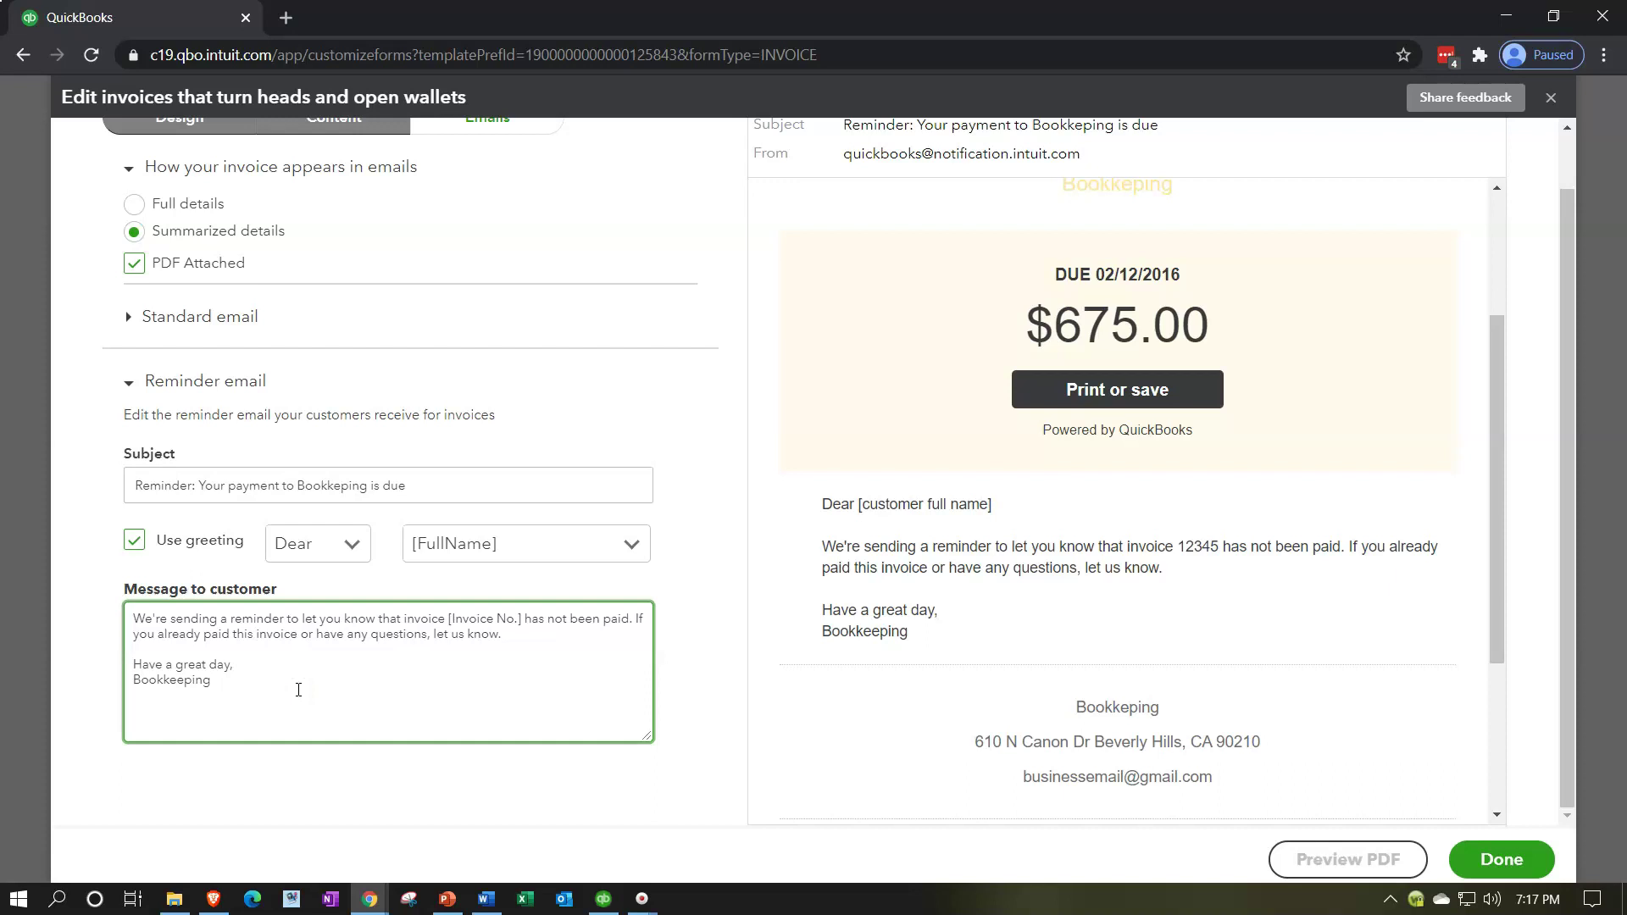
click(300, 696)
- Save the email customizations and close the template editor
click(354, 692)
click(386, 691)
click(1494, 862)
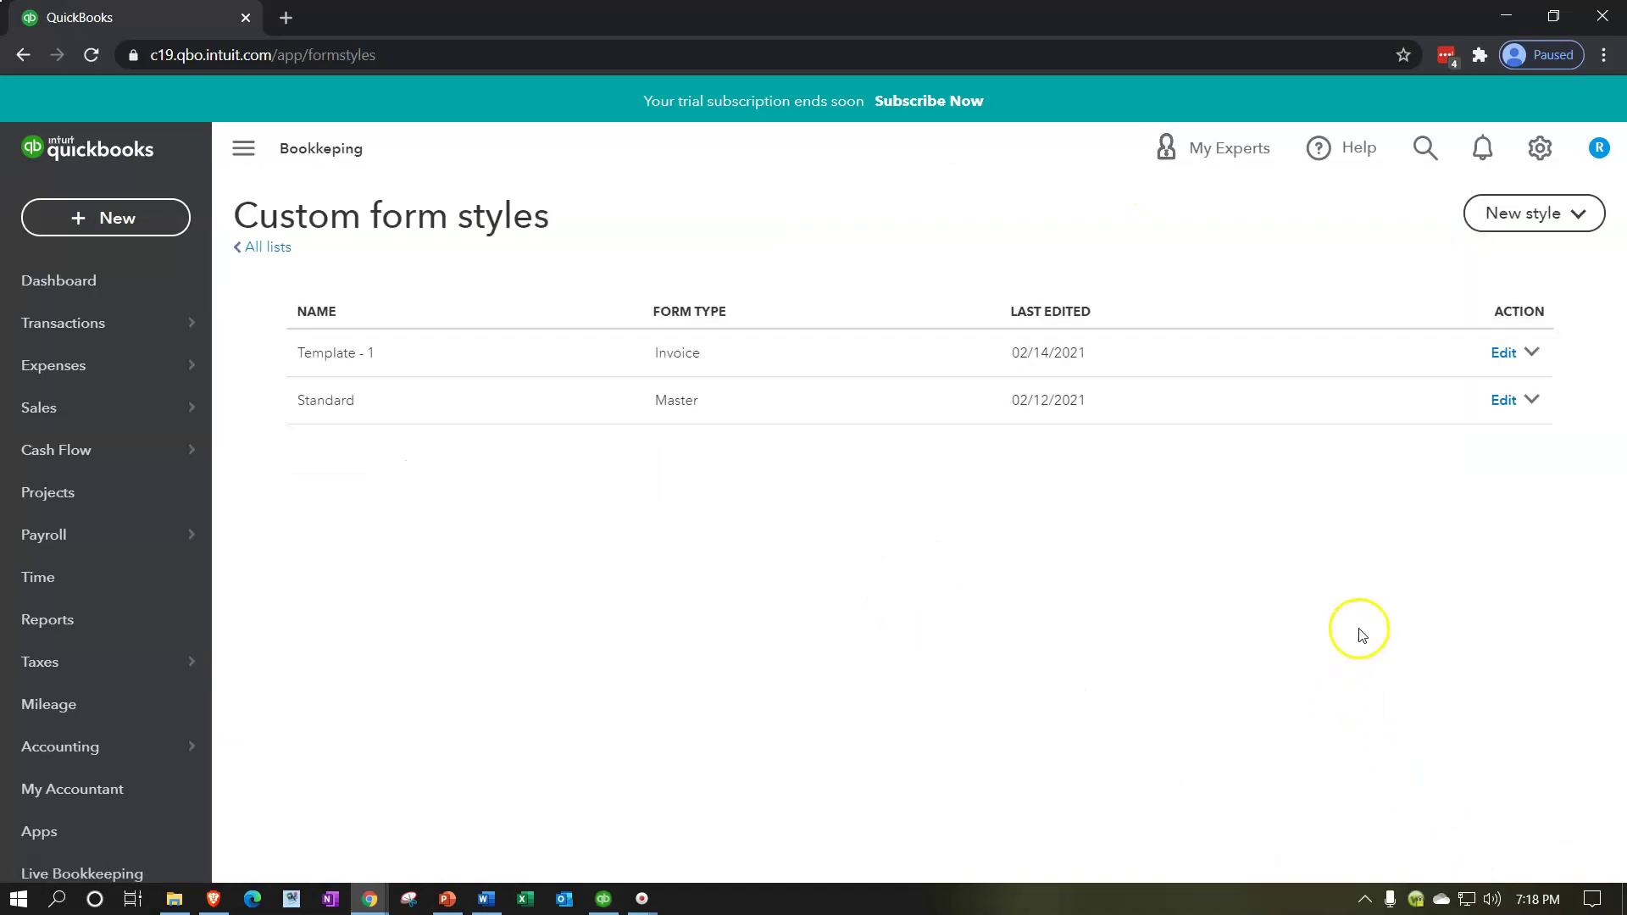
- Make Template - 1 the default invoice style and start a new invoice
click(1535, 352)
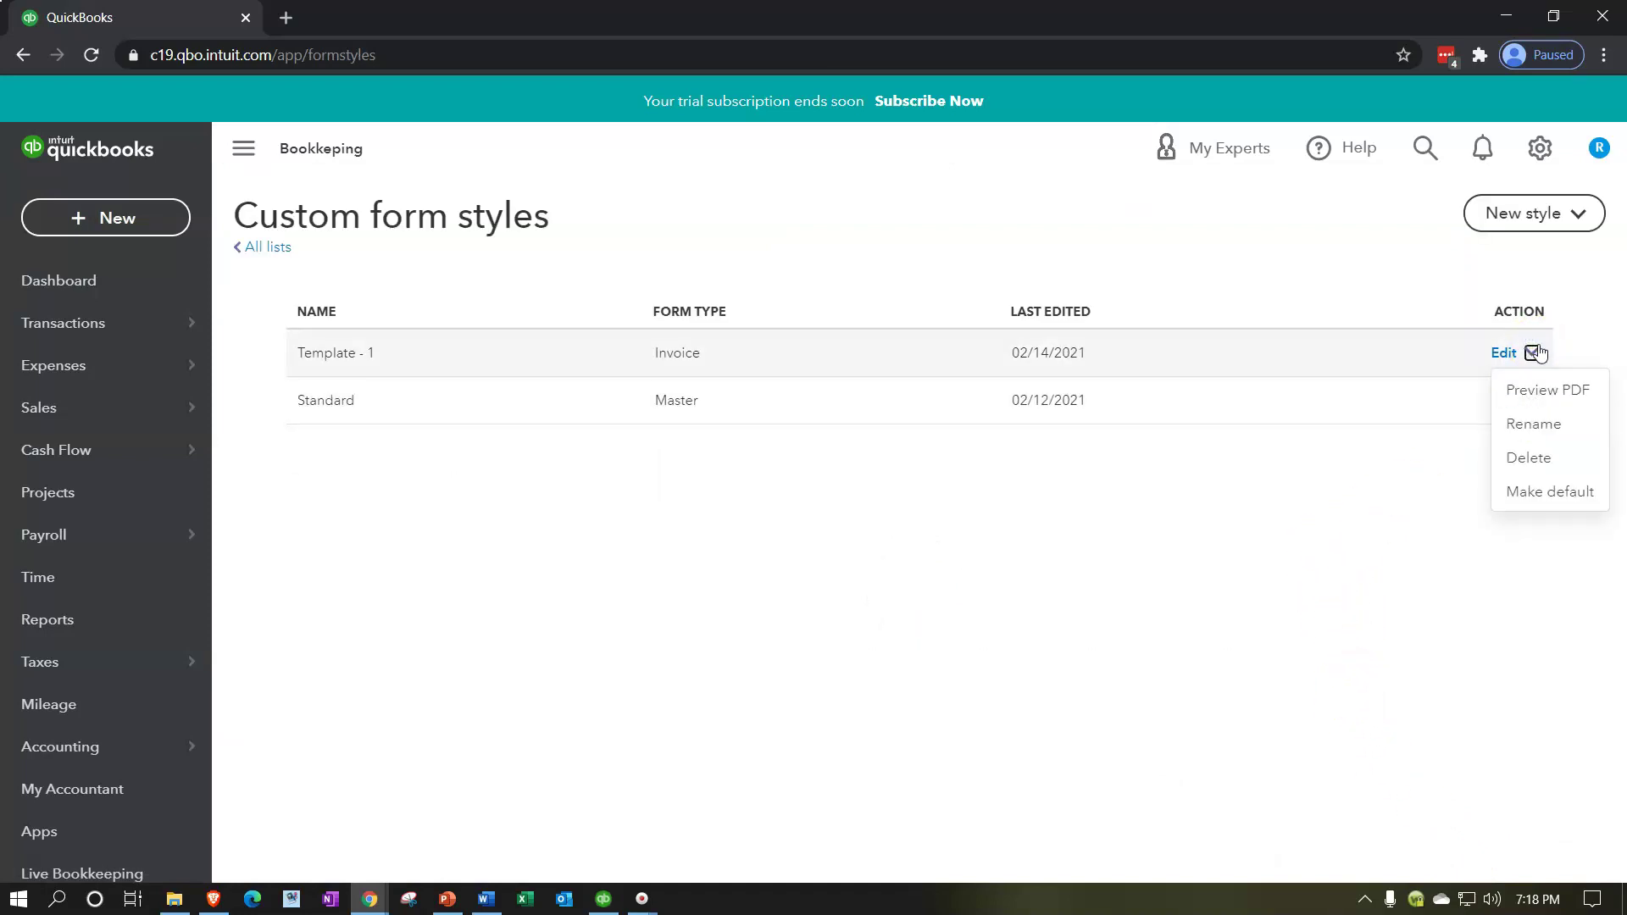
click(1539, 495)
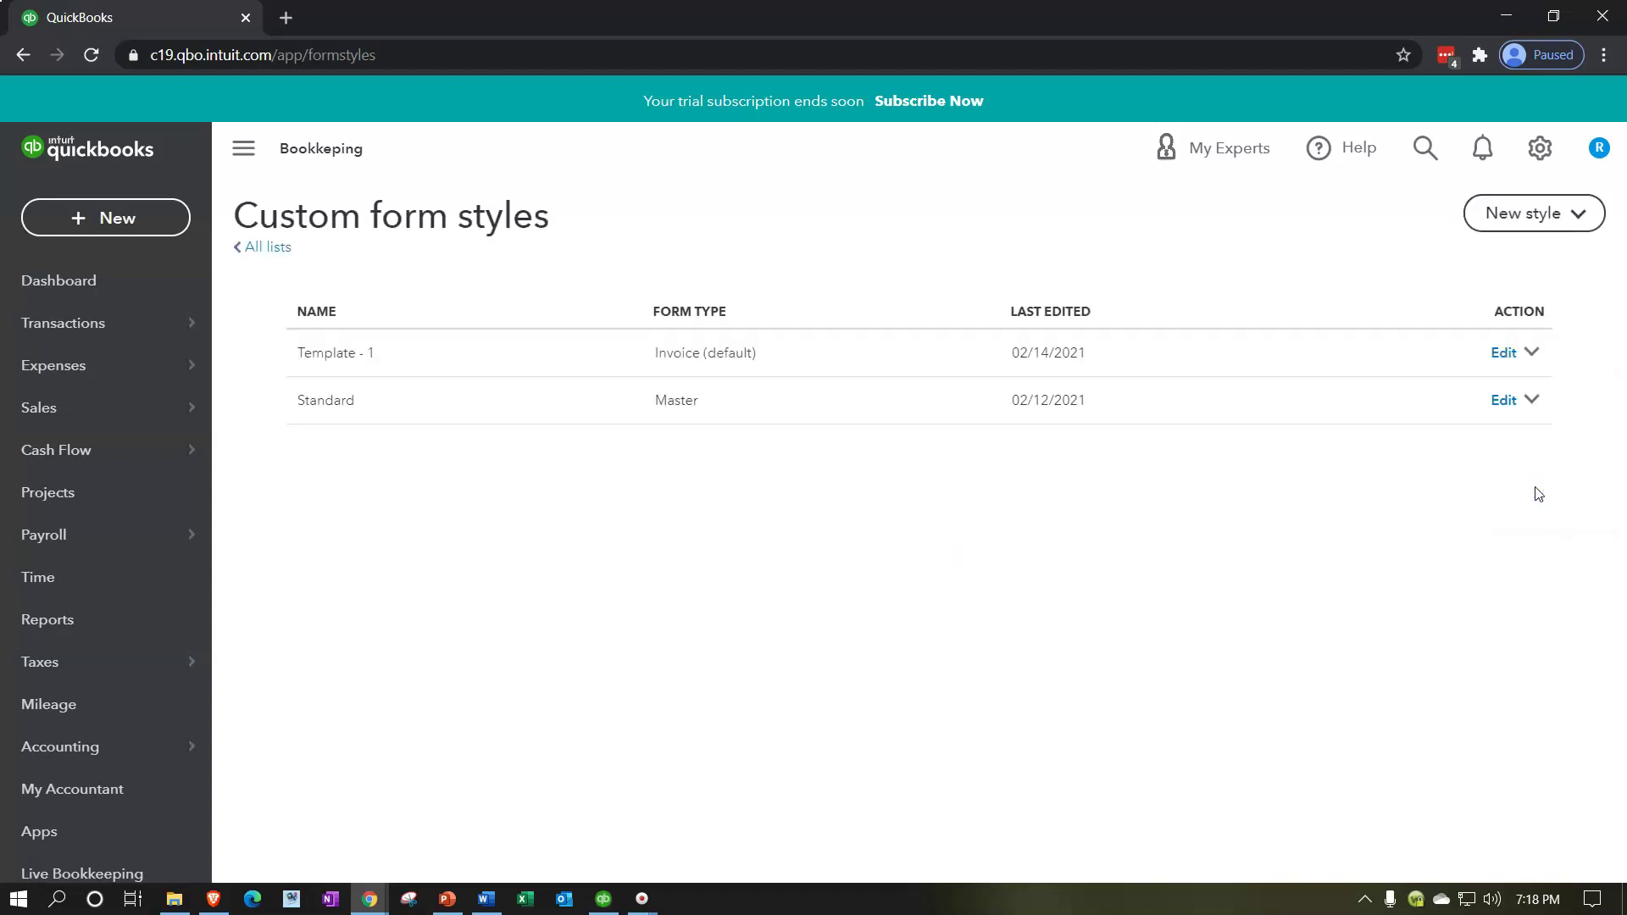
click(100, 225)
click(89, 350)
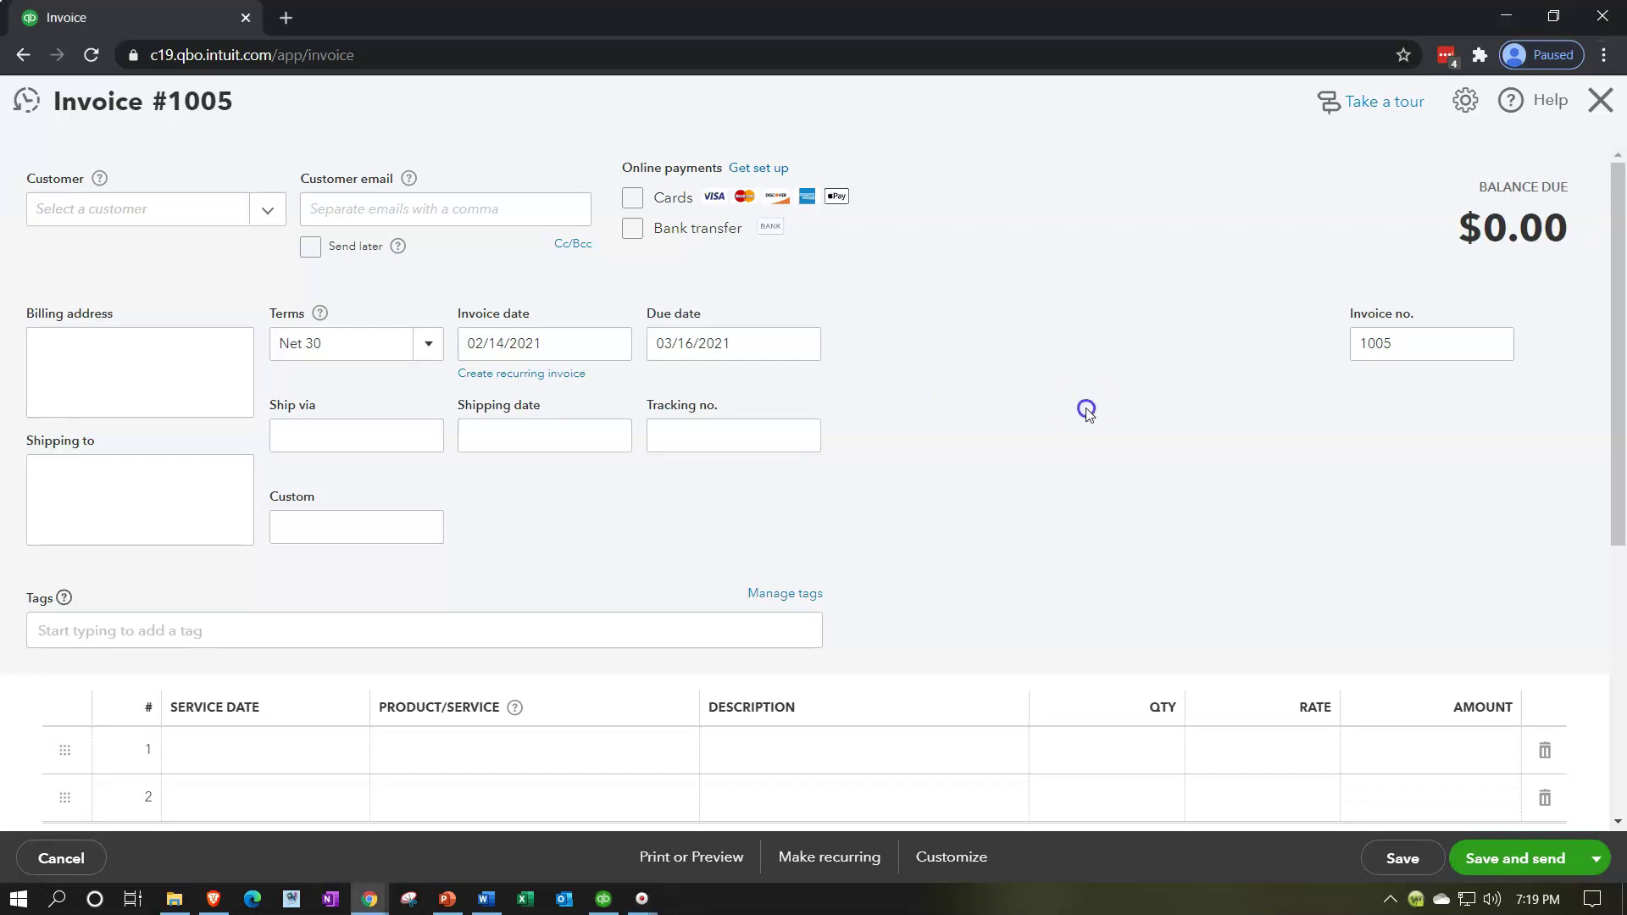
- Confirm Template - 1 as the form style of new Invoice #1005 under Customize
scroll(1086, 411, down, 1)
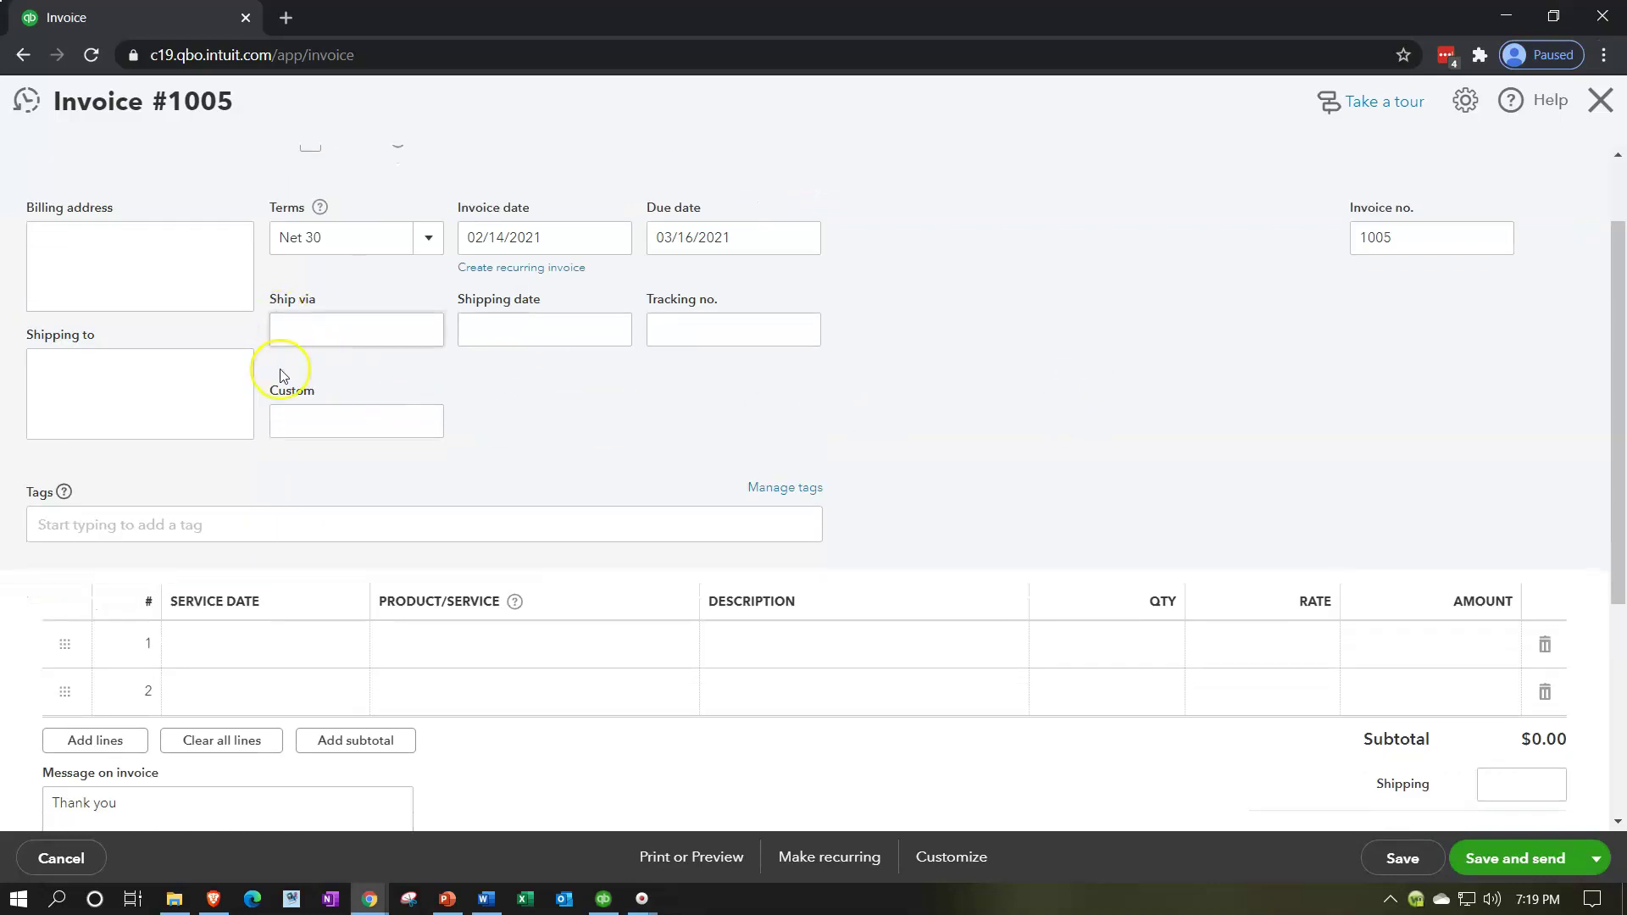
scroll(1132, 458, down, 1)
scroll(1132, 457, down, 2)
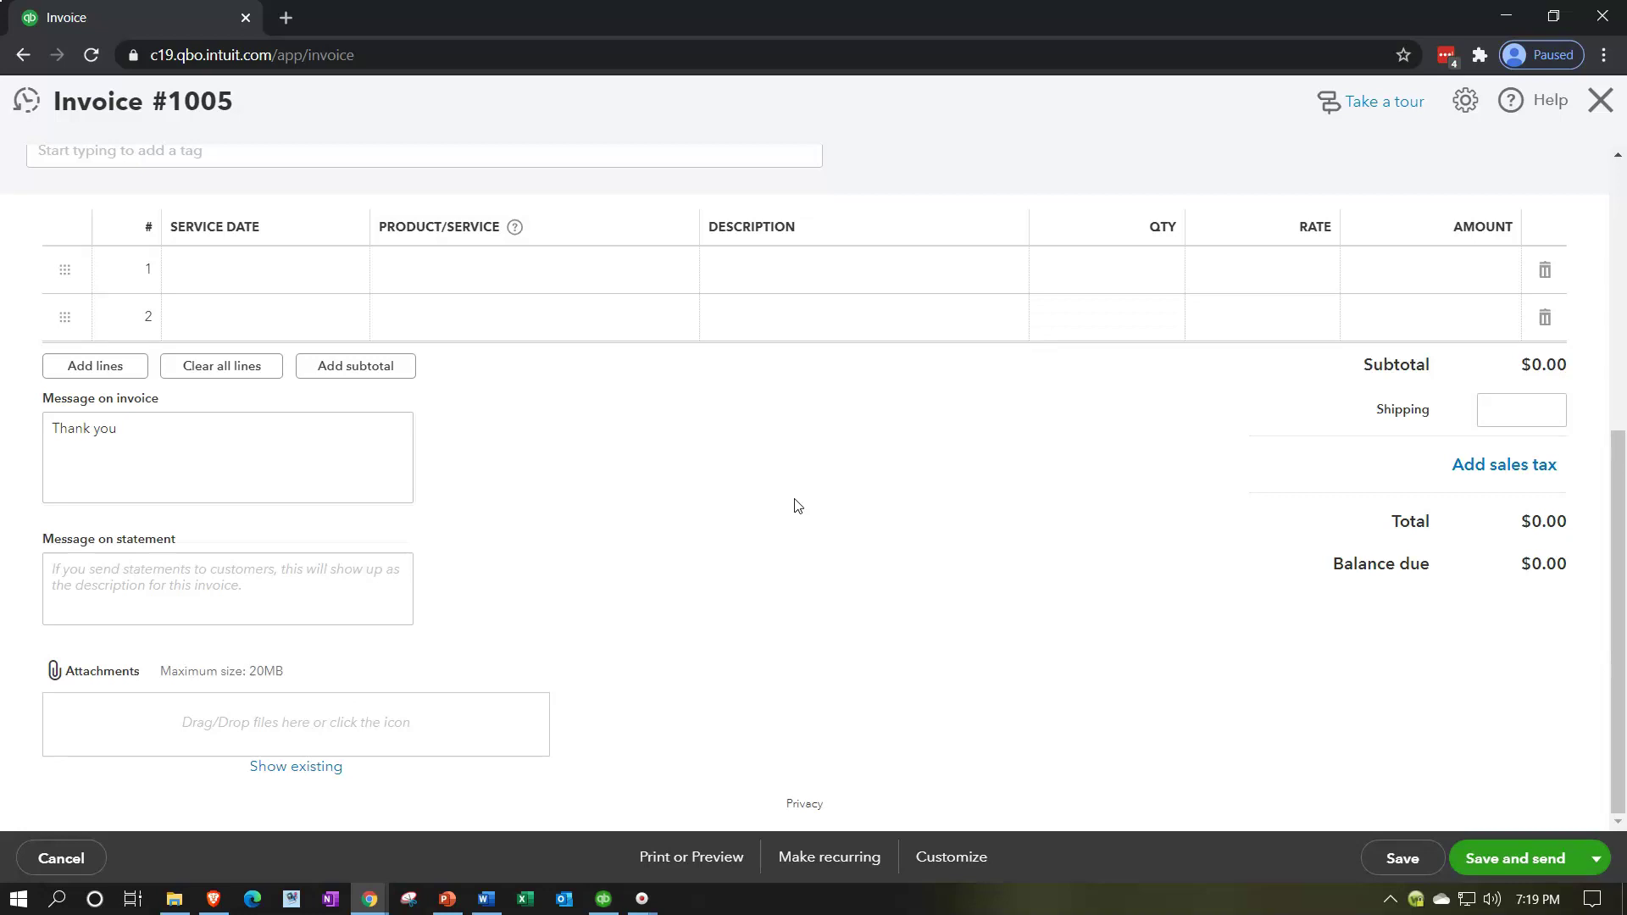
click(802, 526)
click(814, 489)
click(936, 865)
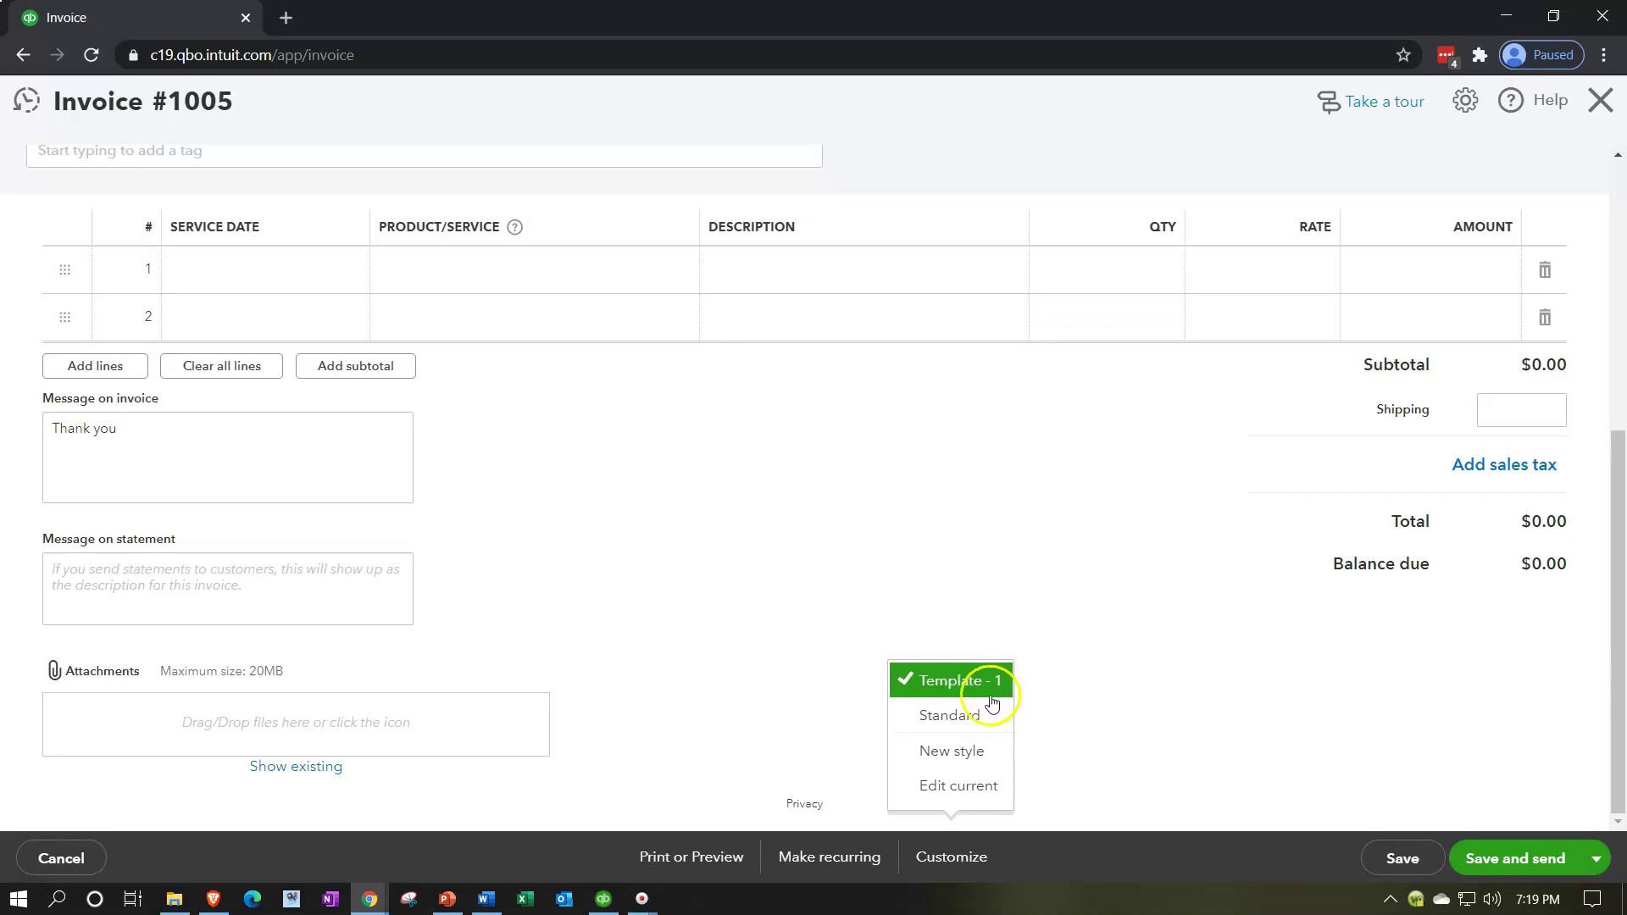
click(986, 719)
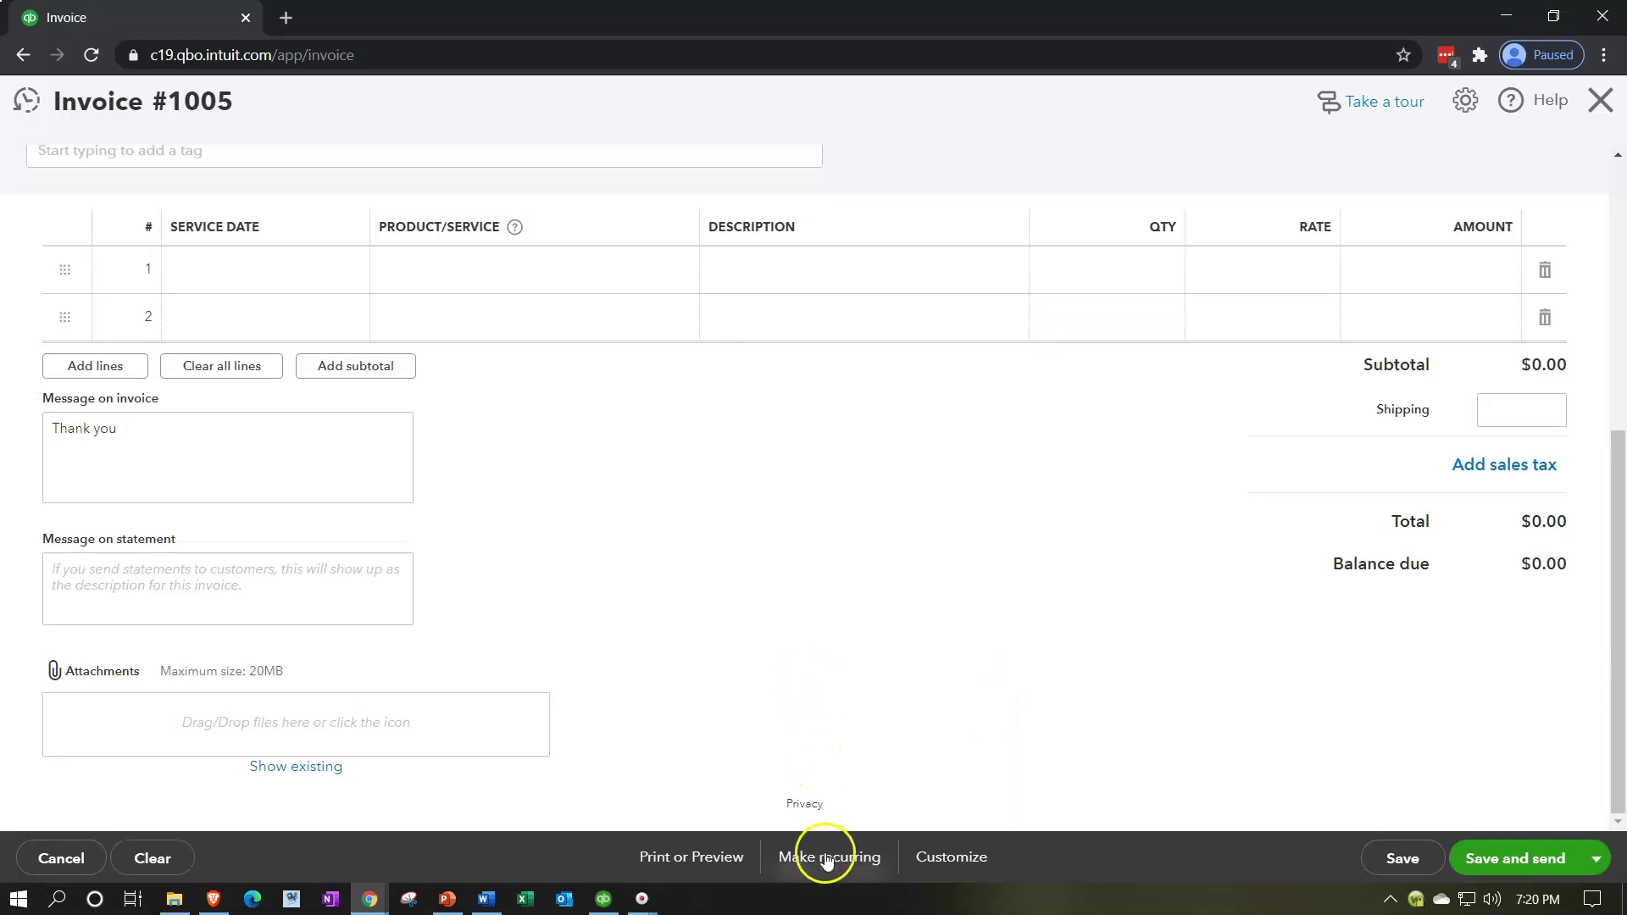
click(954, 857)
click(974, 706)
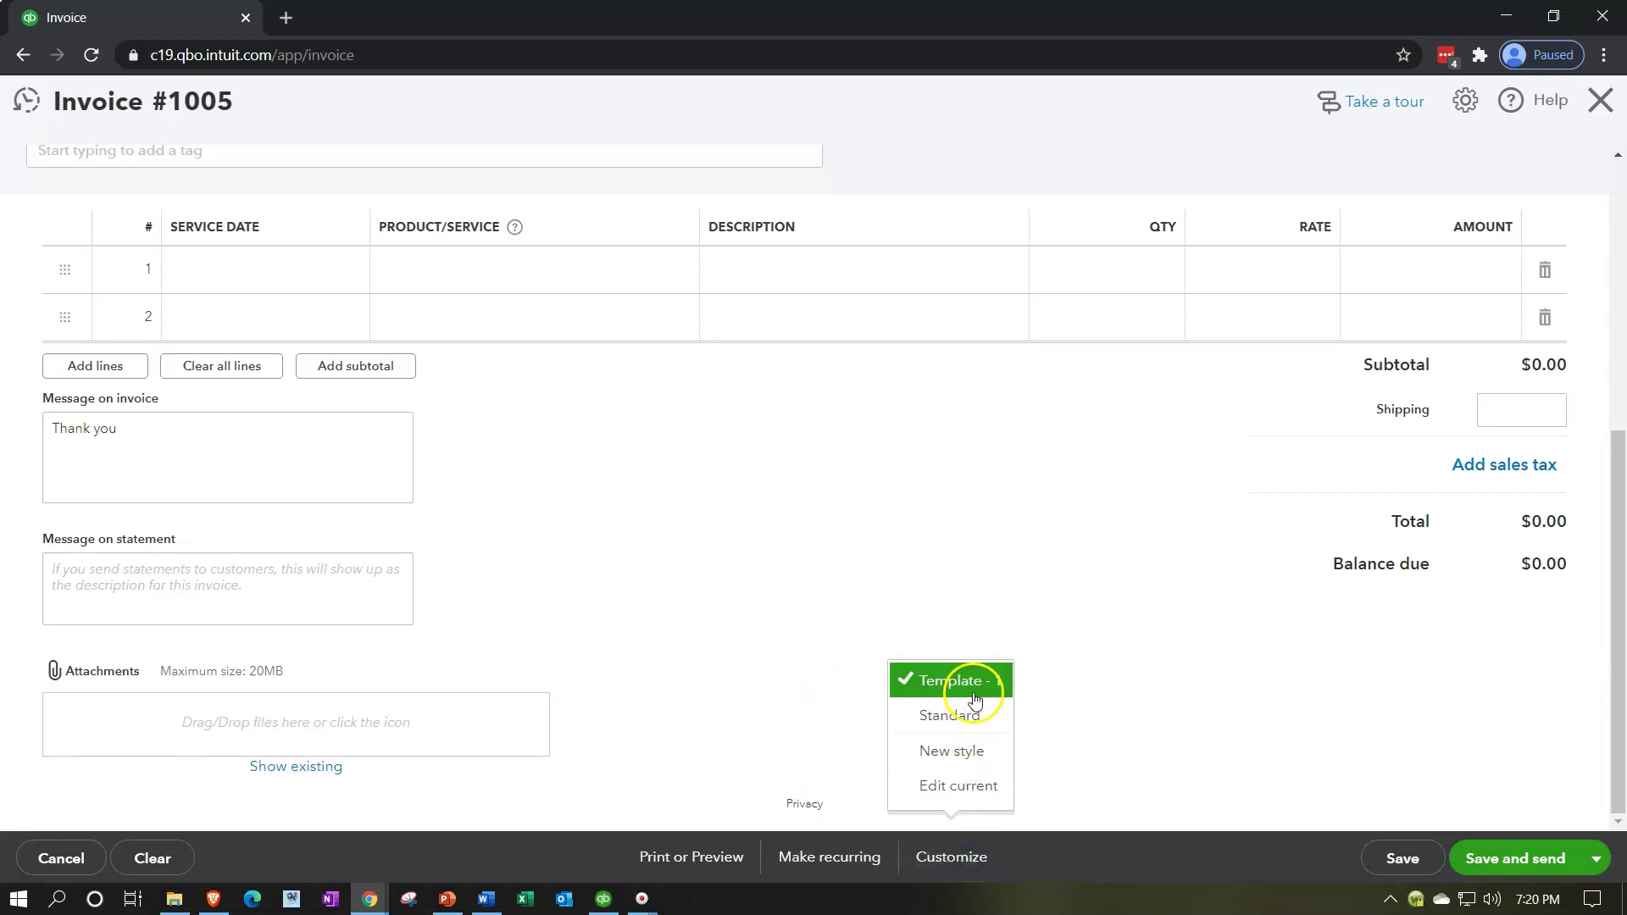
click(689, 866)
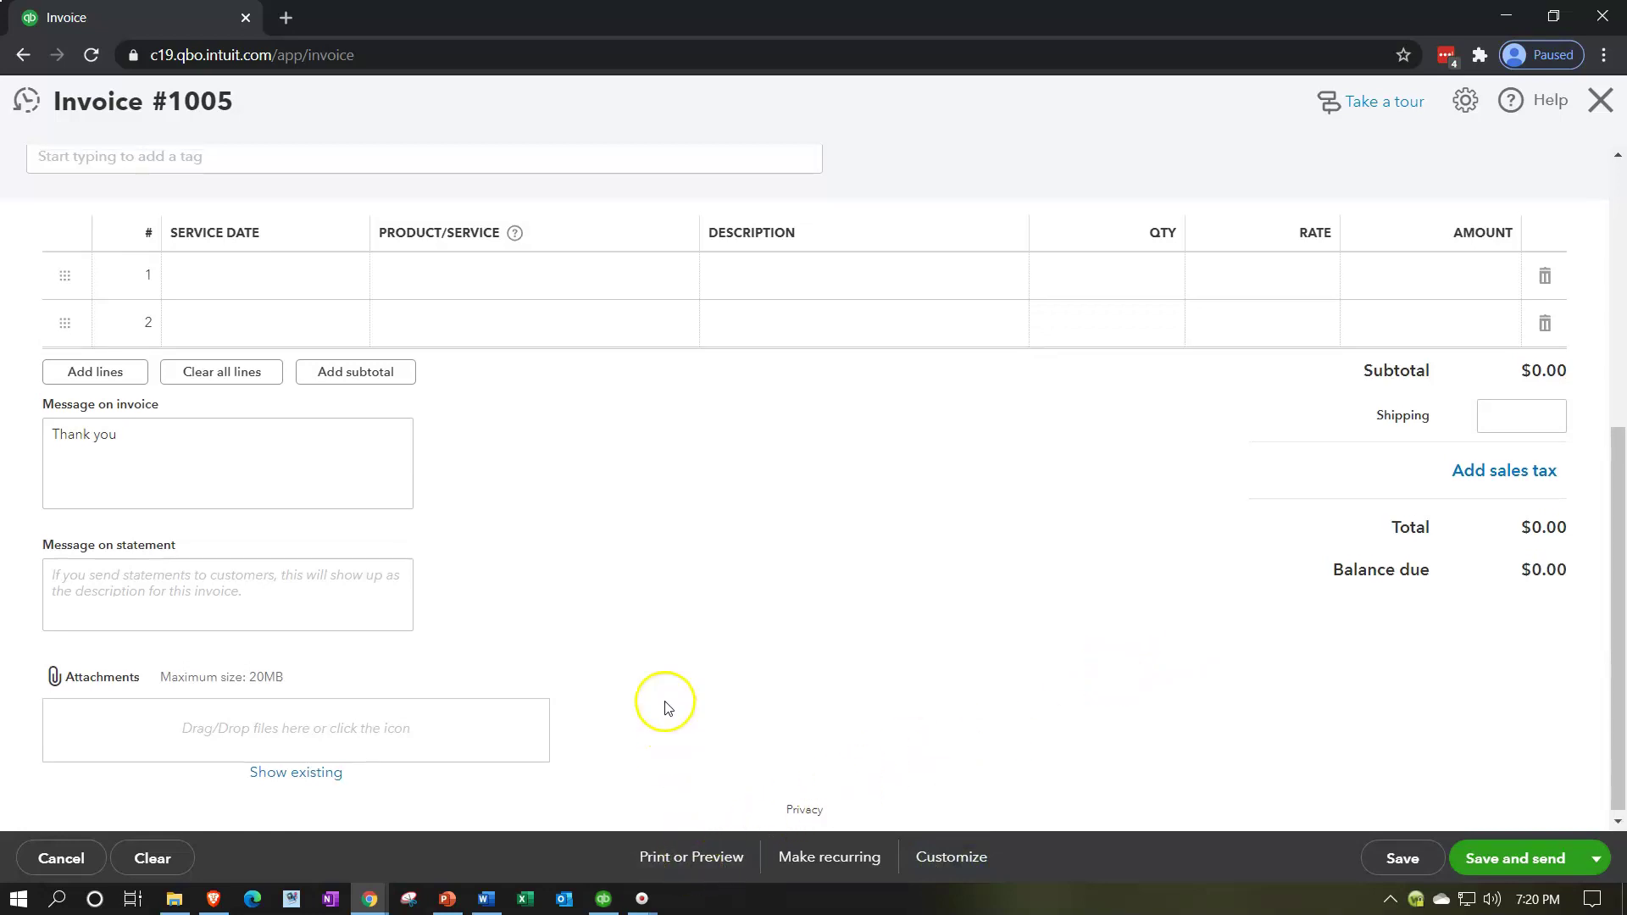
- Select Customer 1 and add Item 1, quantity 1 at rate 50, totalling $50.00
scroll(543, 593, up, 5)
click(80, 206)
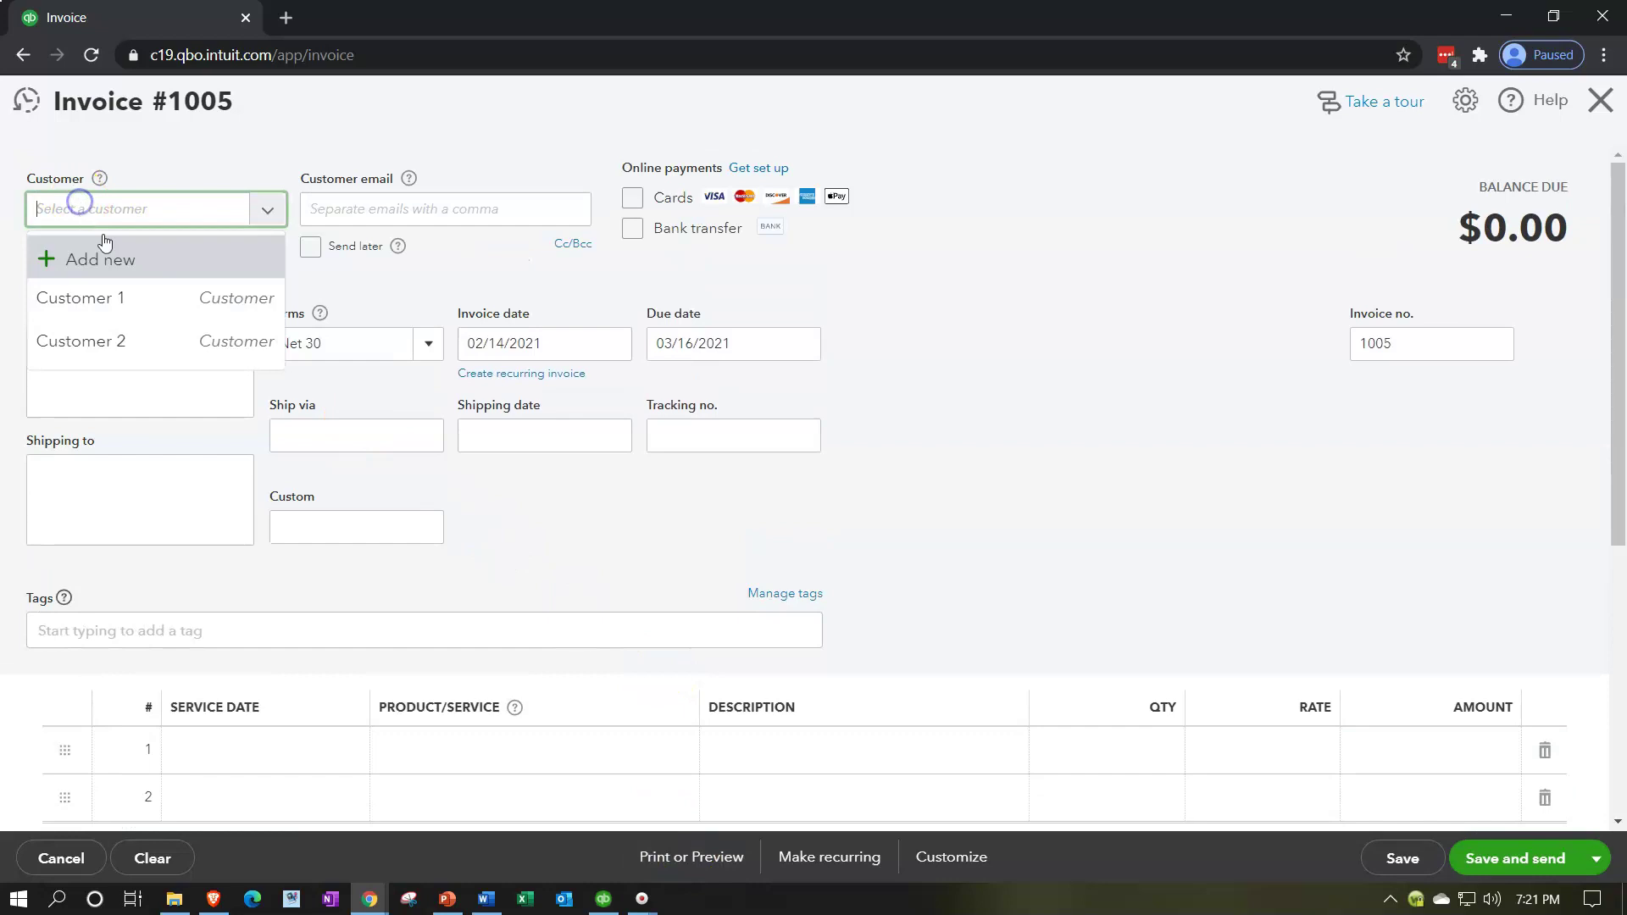
click(118, 299)
scroll(367, 634, down, 1)
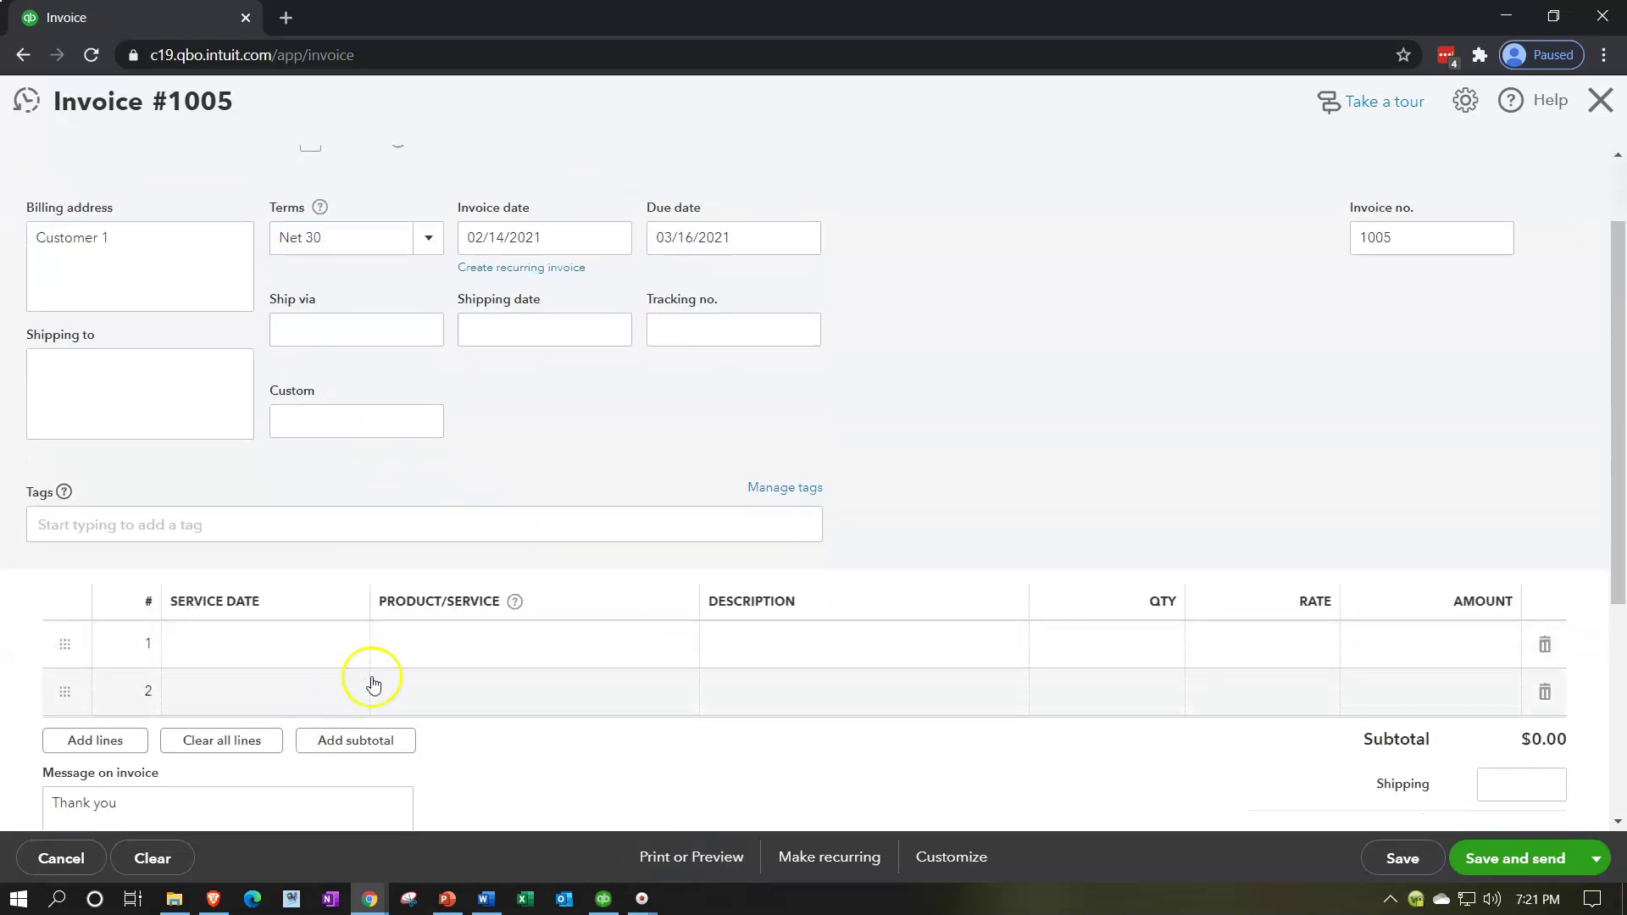
click(410, 647)
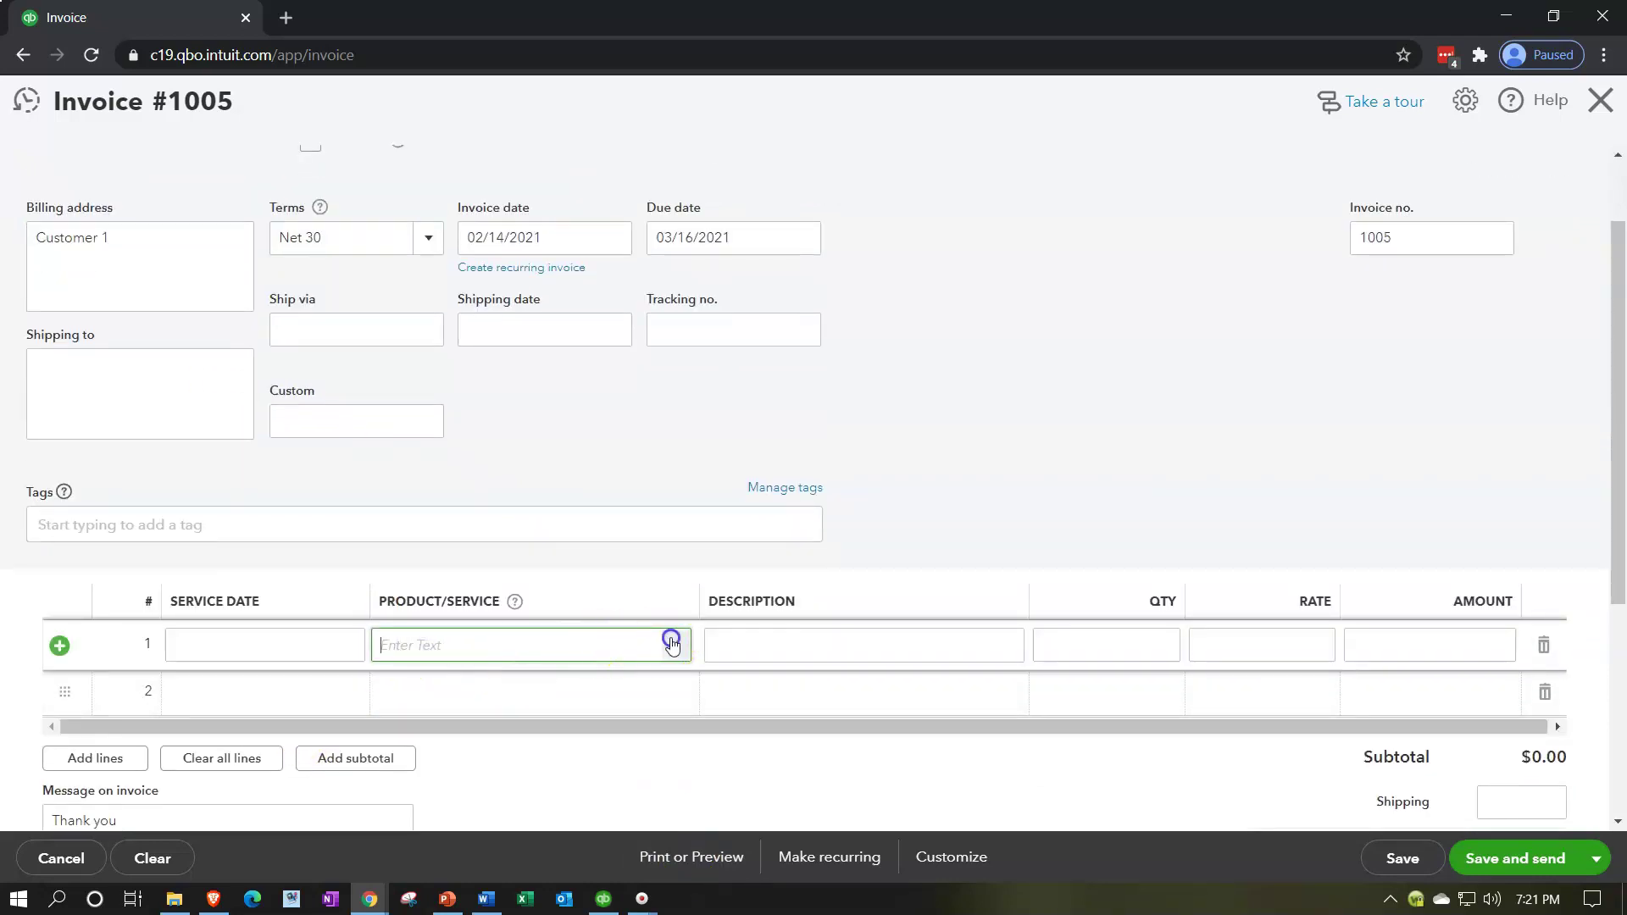
click(675, 644)
click(494, 818)
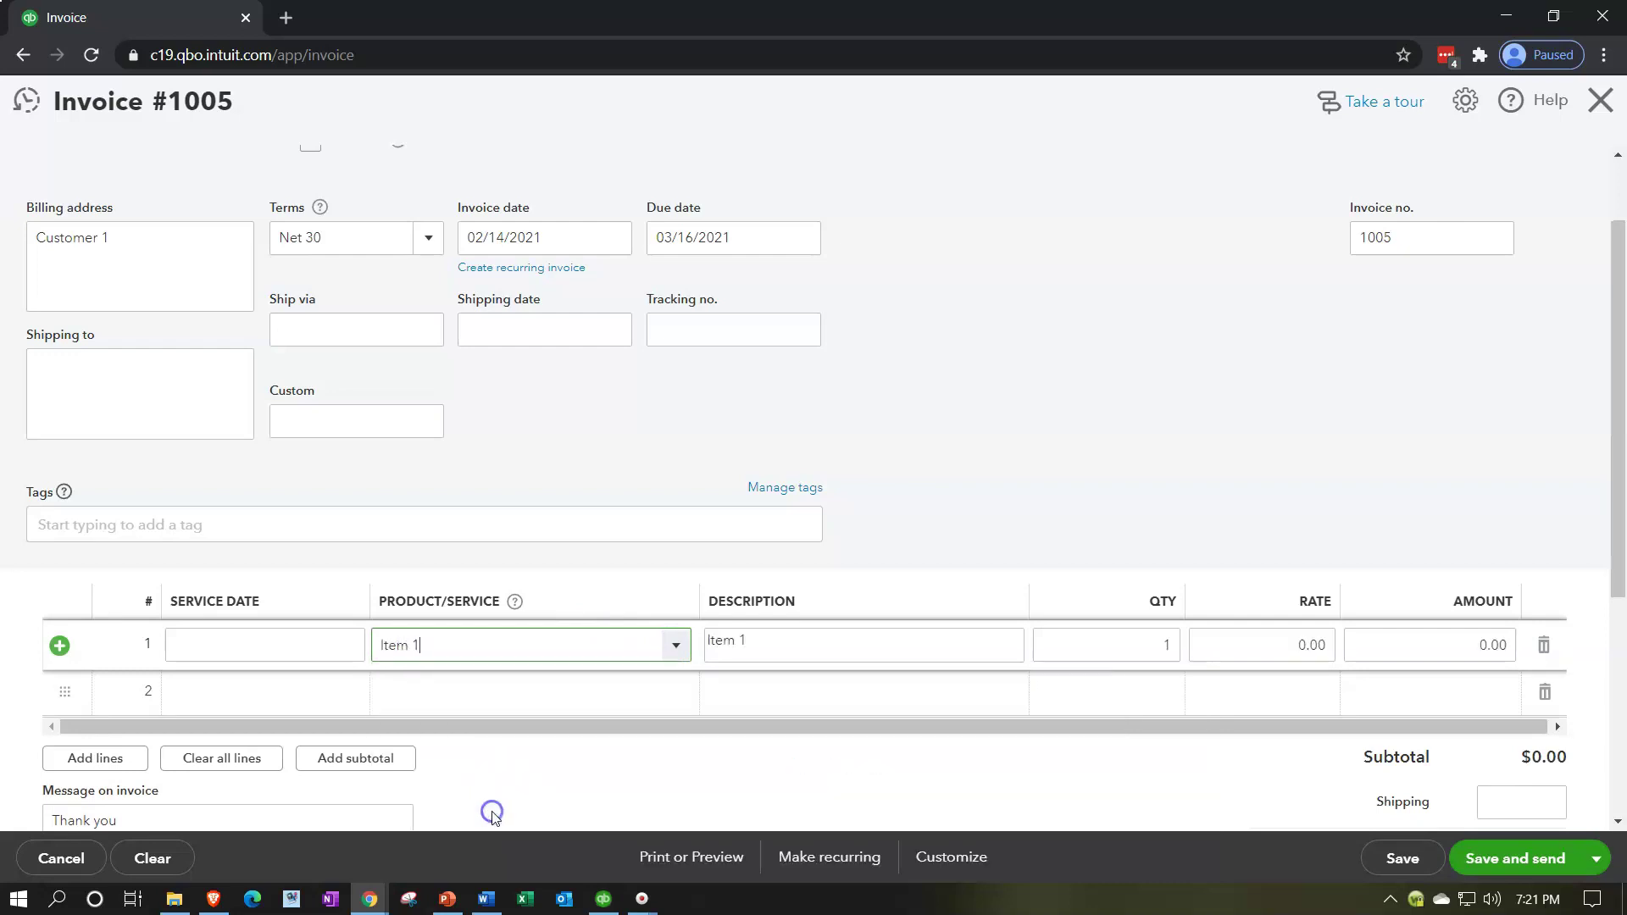
key(Tab)
key(Tab)
key(Tab)
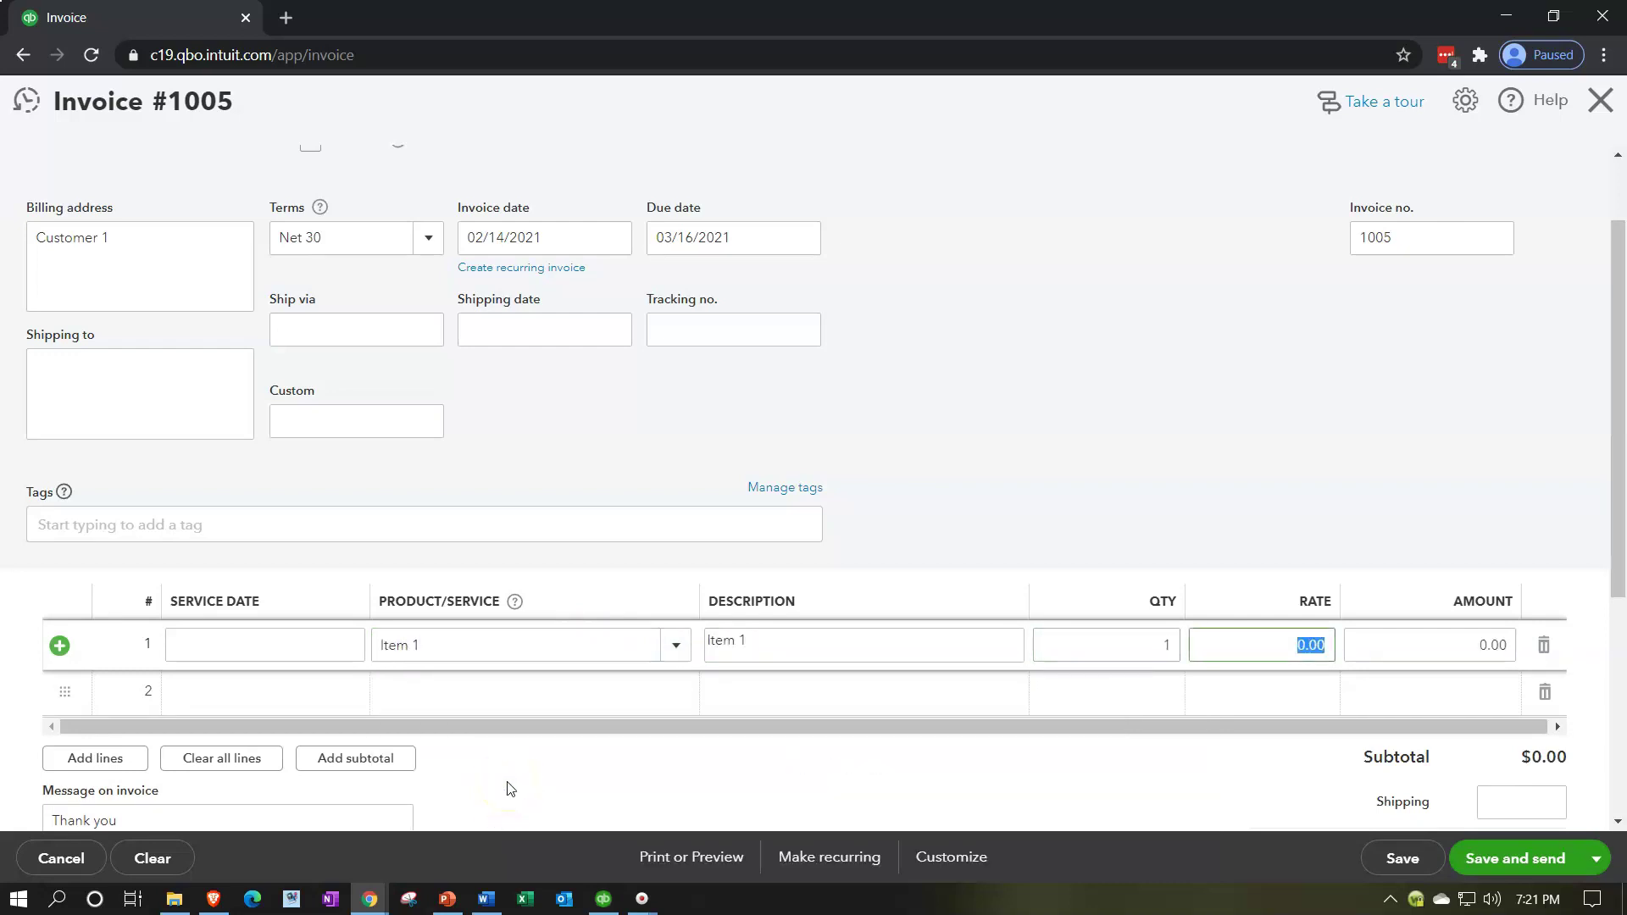
text(50)
key(Tab)
scroll(1055, 490, down, 2)
scroll(1055, 489, down, 3)
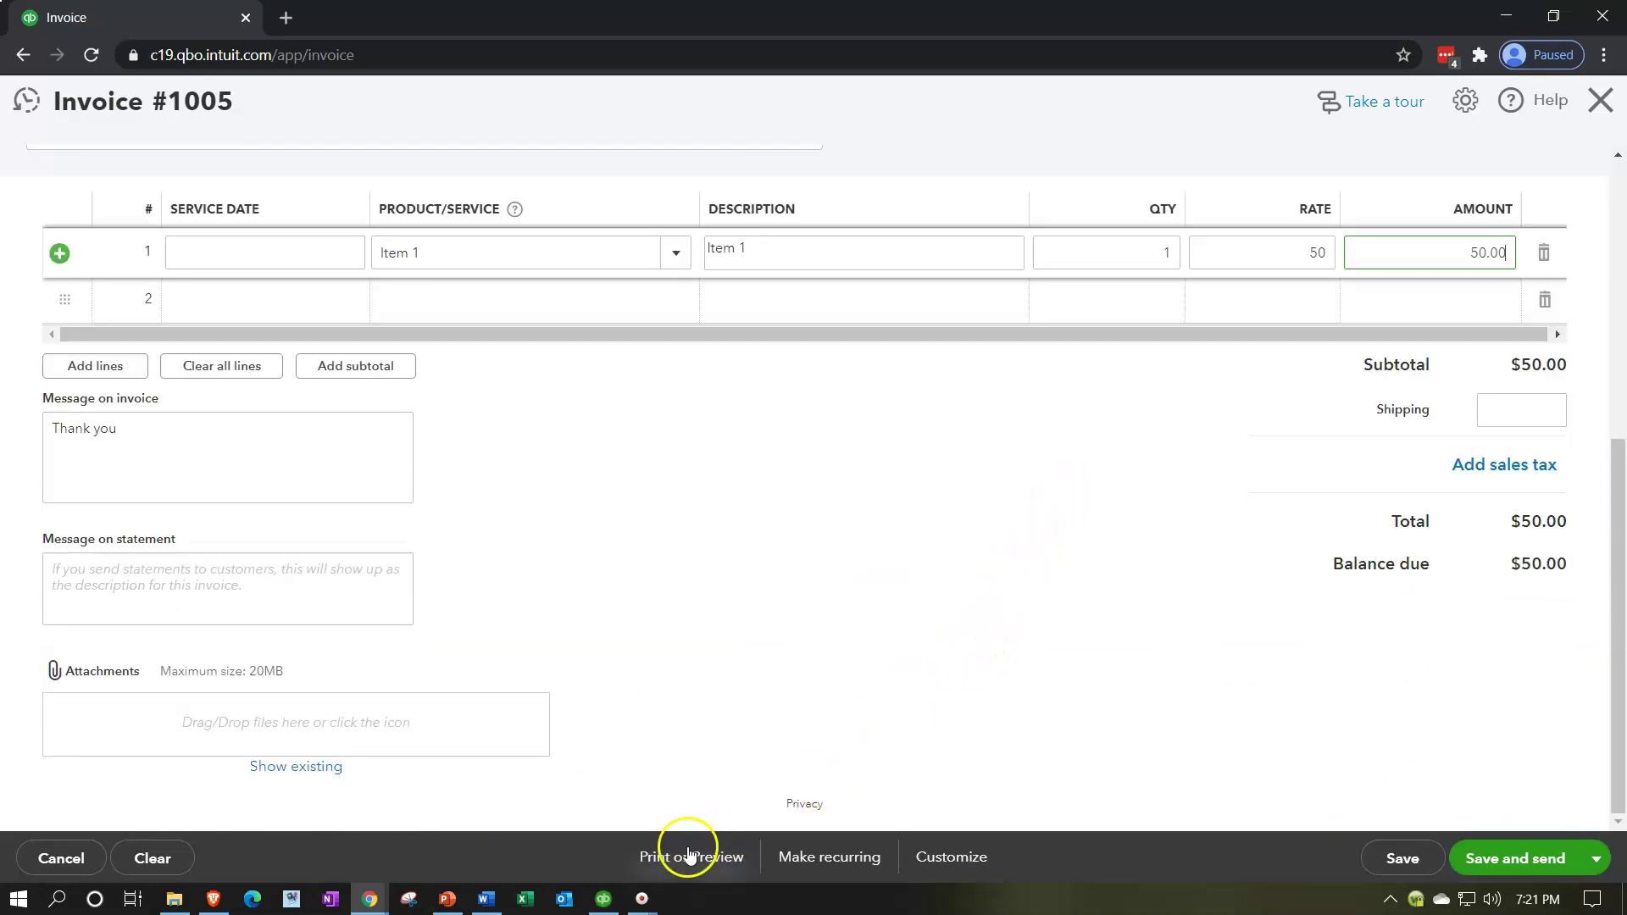
- Open the print preview of Invoice #1005 for $50.00
click(688, 857)
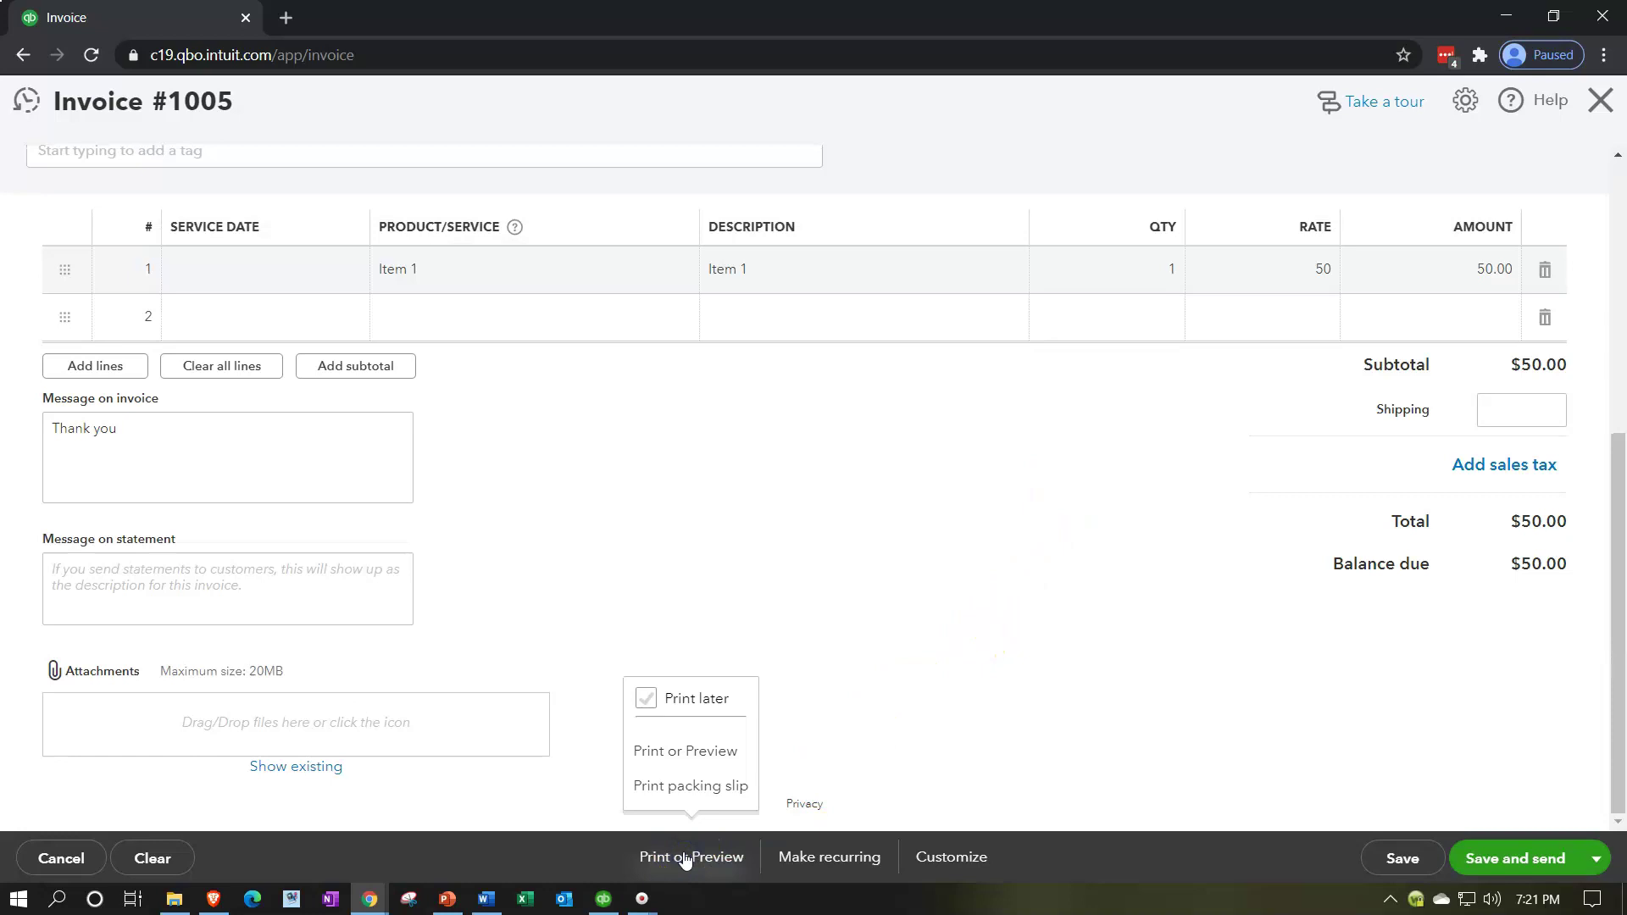
click(675, 763)
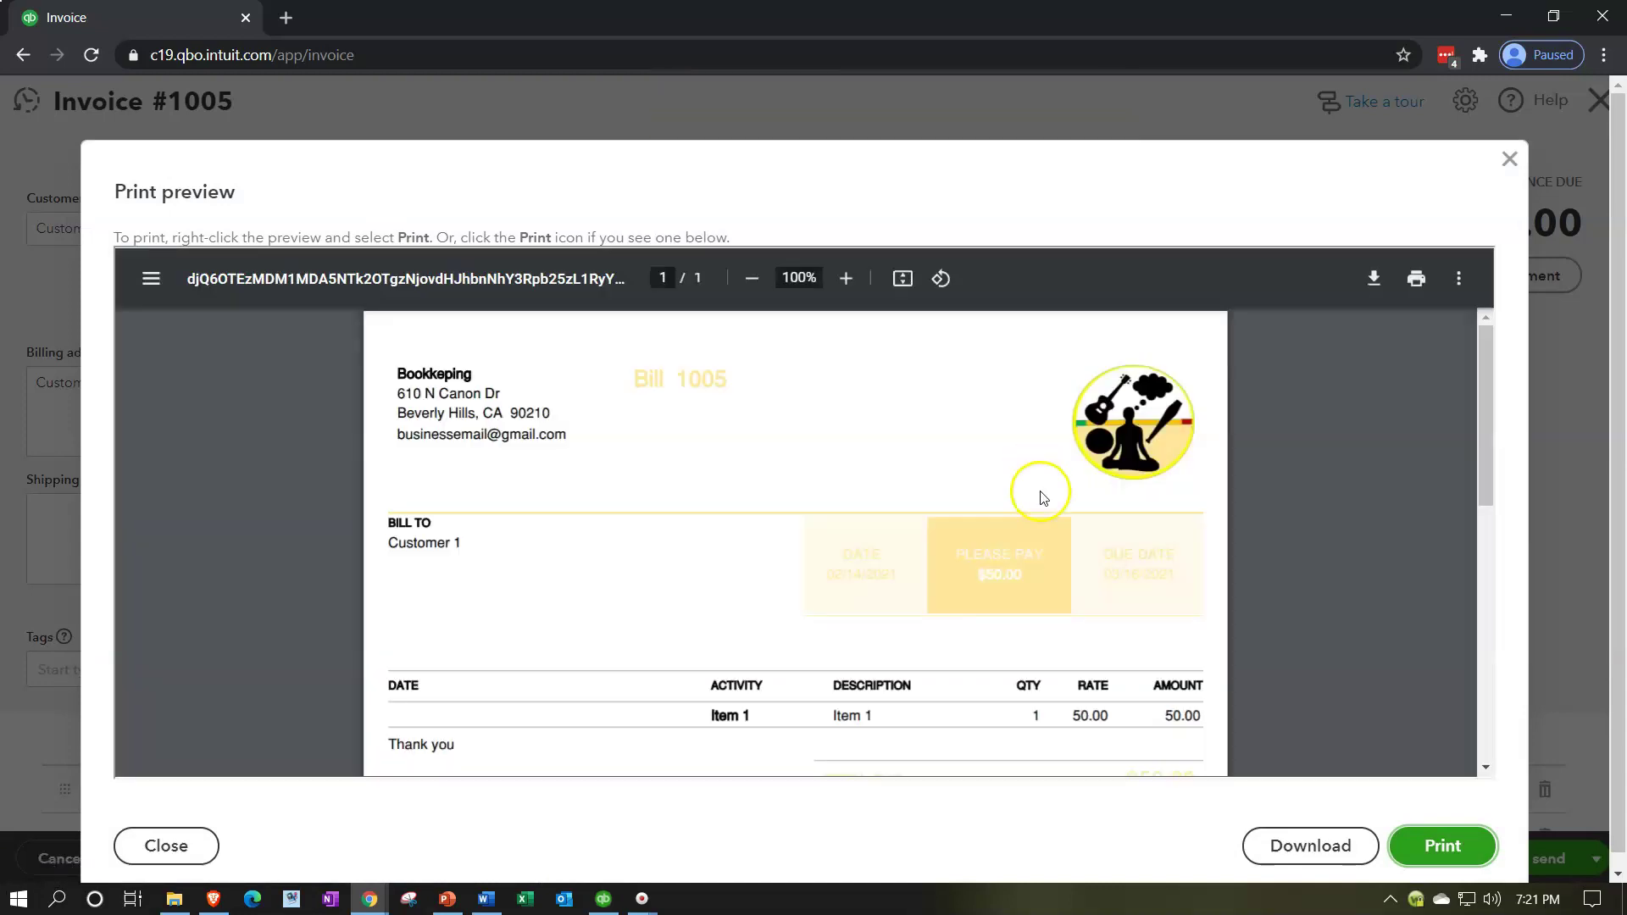
scroll(1143, 415, down, 1)
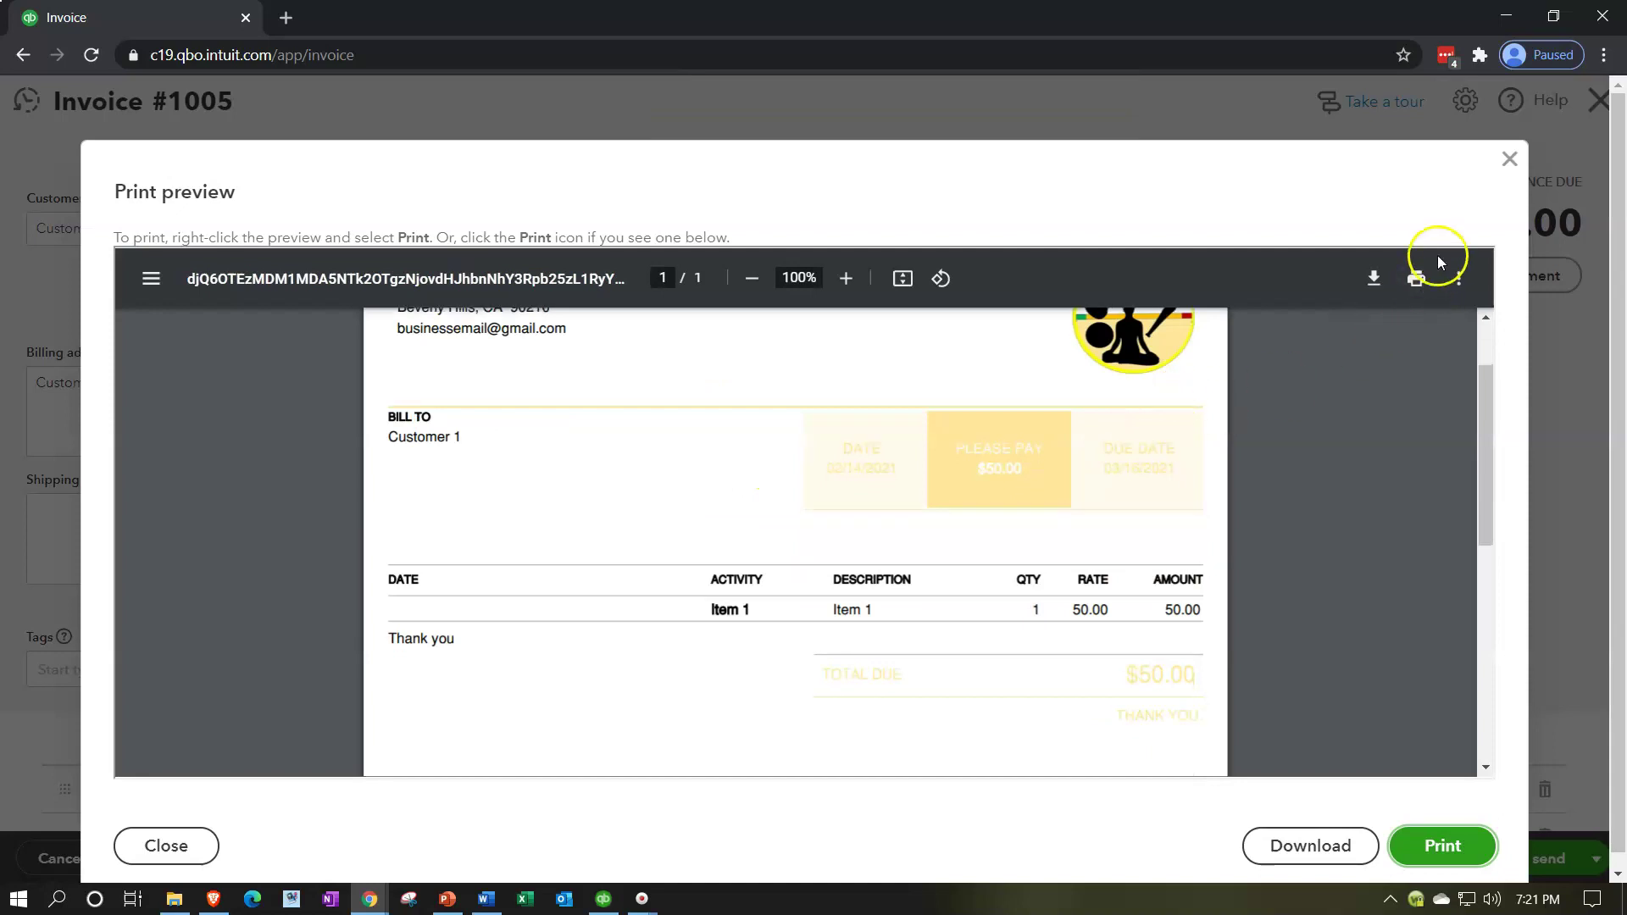
- Zoom the previewed invoice to 125% and scroll through the yellow template with the logo
click(850, 281)
click(852, 282)
scroll(908, 516, up, 2)
scroll(909, 519, down, 4)
scroll(909, 523, down, 6)
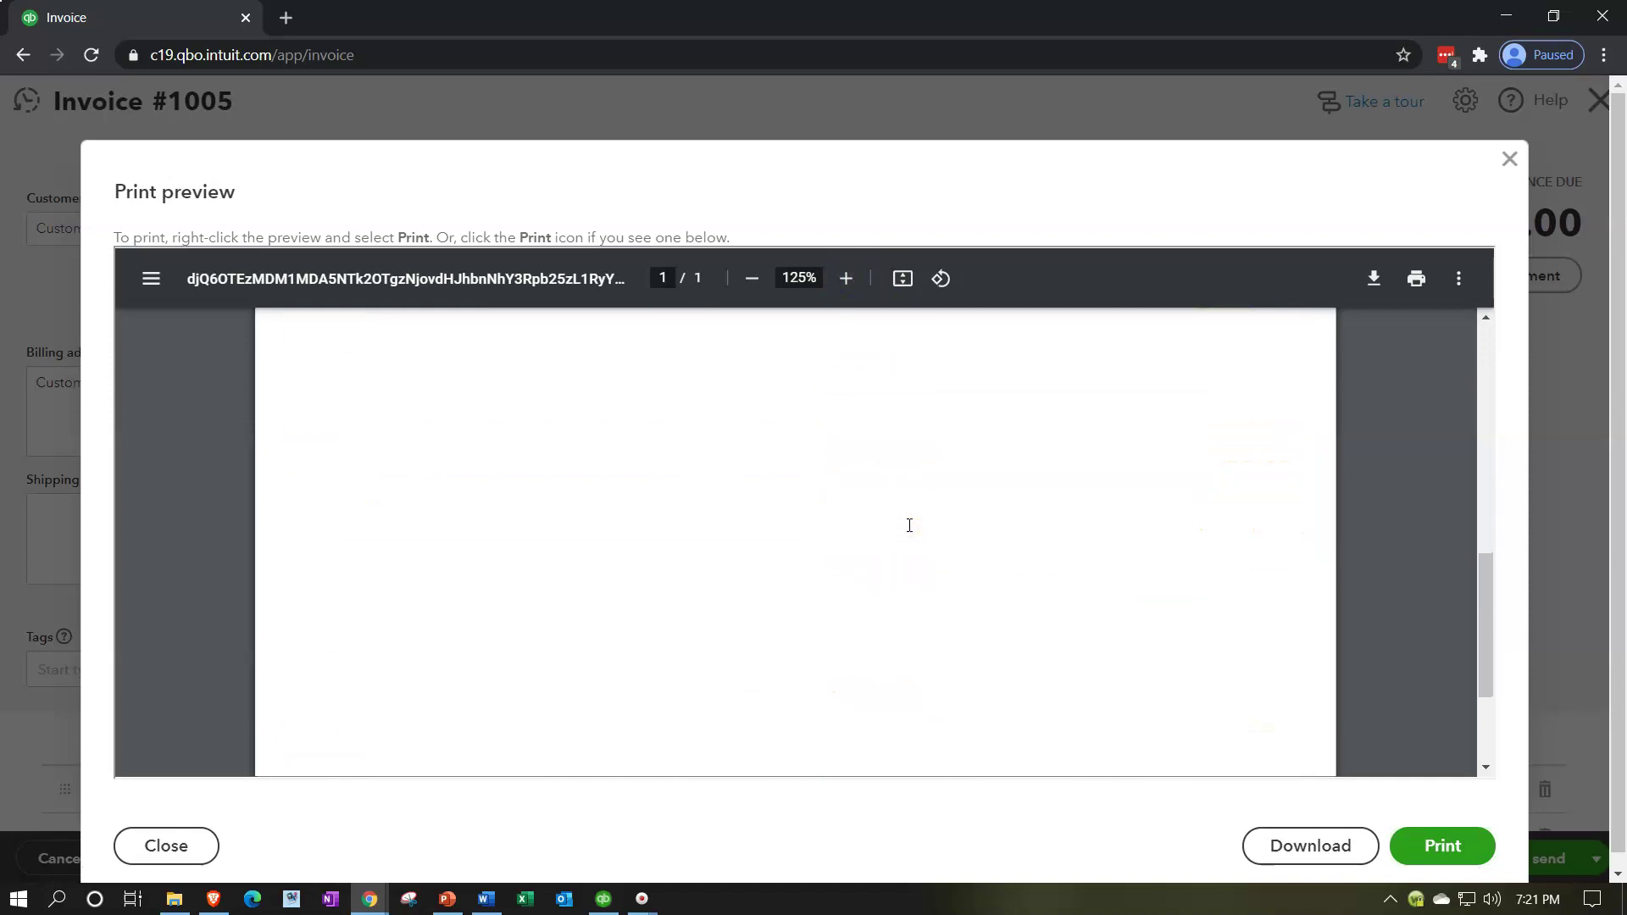
scroll(909, 517, up, 6)
scroll(908, 512, up, 3)
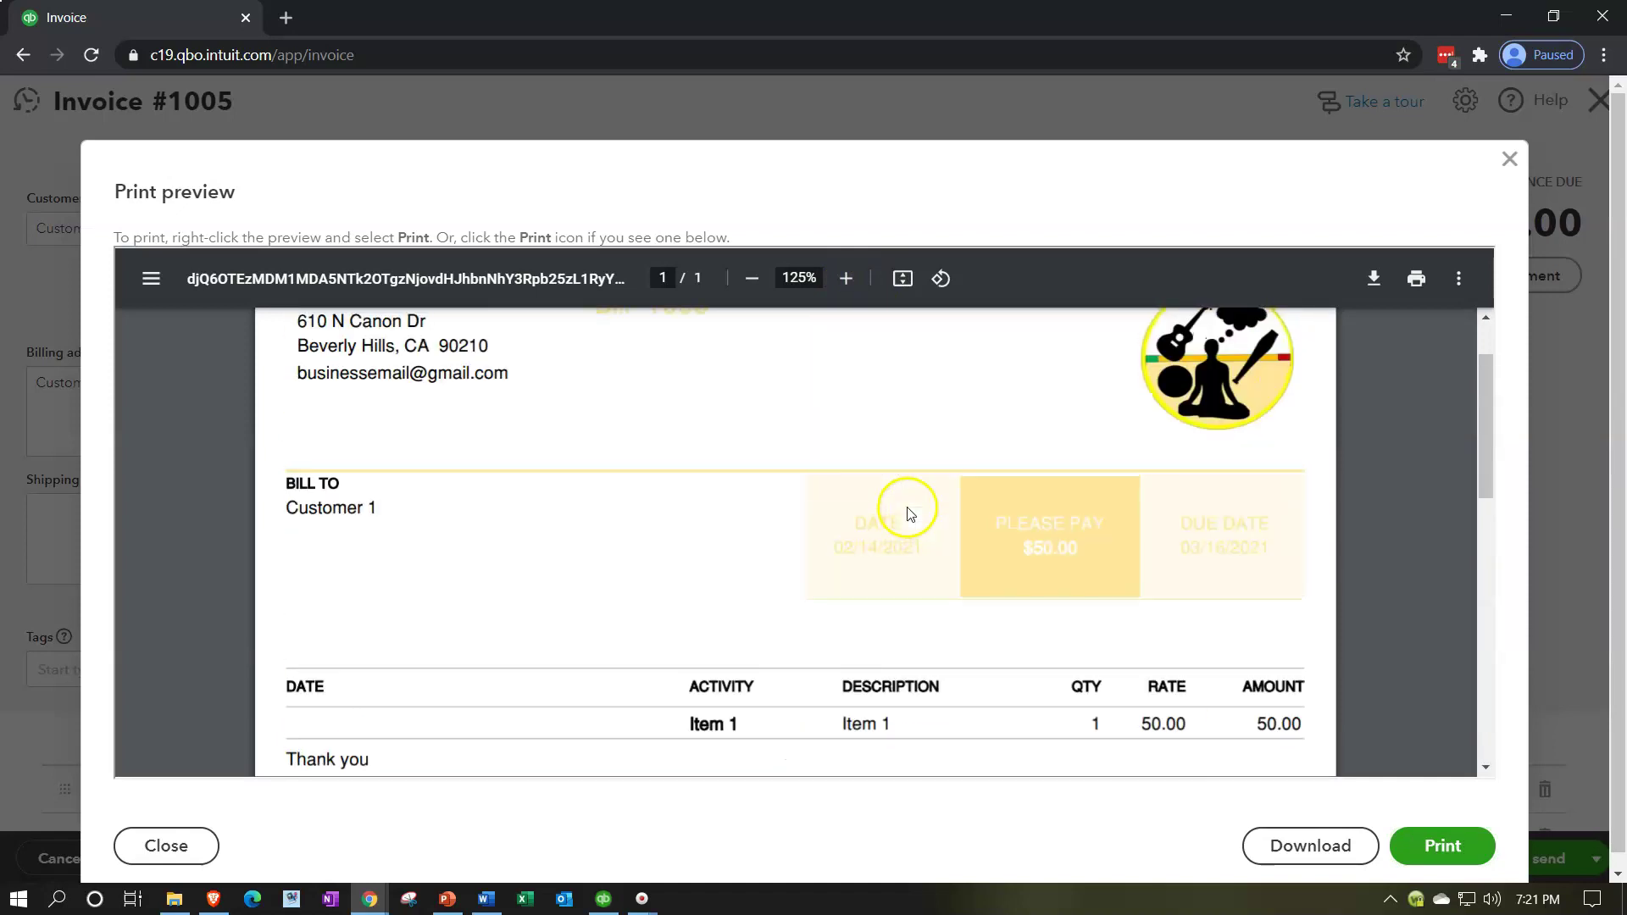